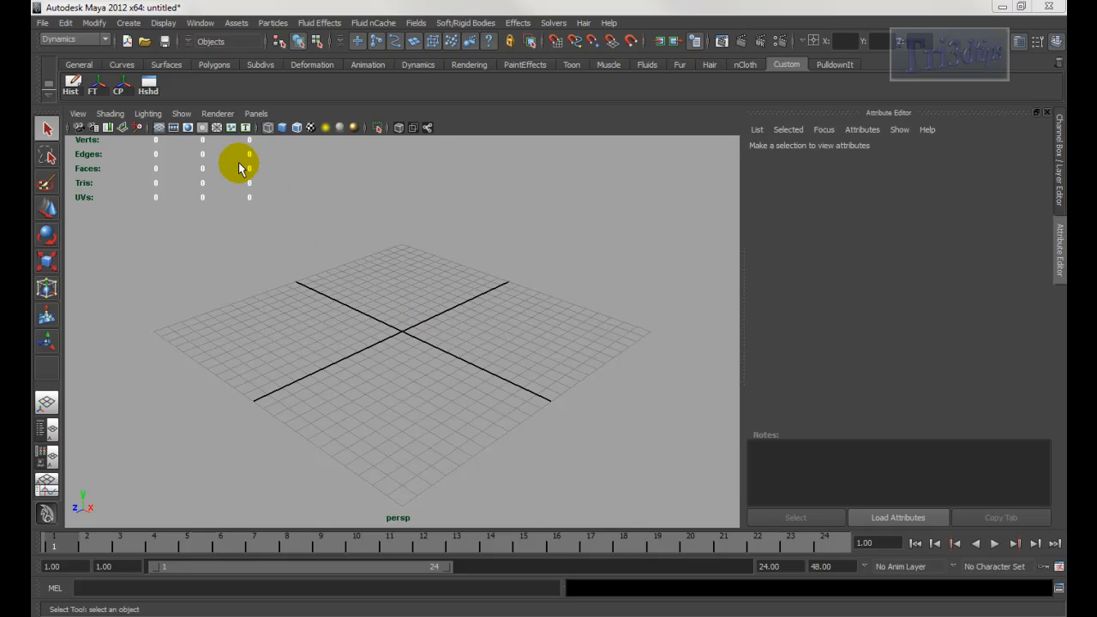
Create a large polygon sphere at the centre of the grid, resting on its surface, and display it smooth-shaded
{"action": "left_click", "coordinate": [207, 64]}
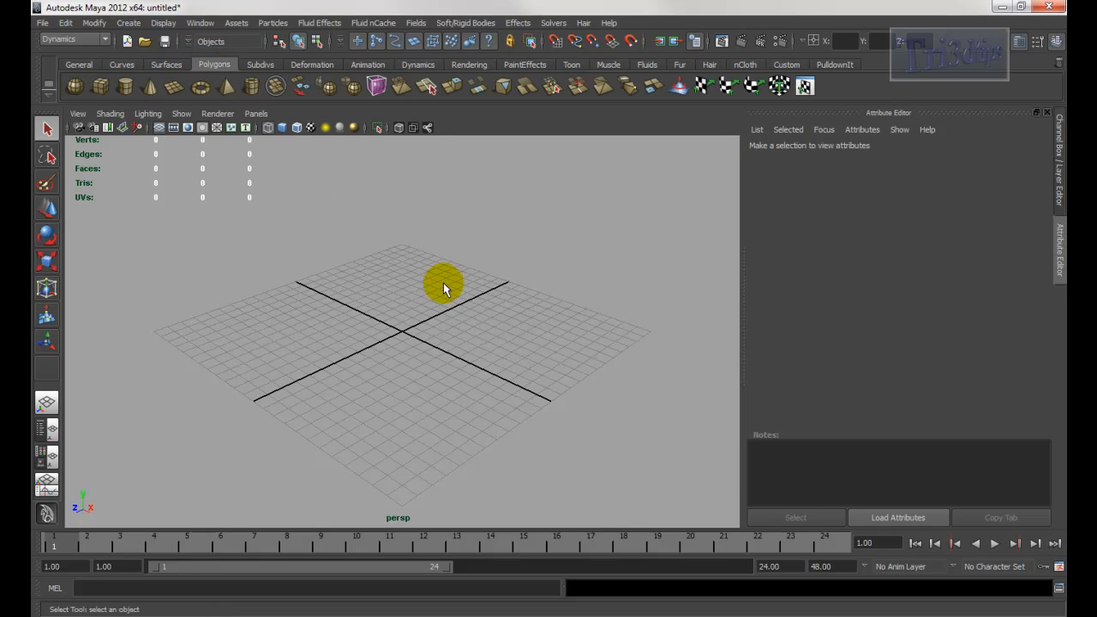
{"action": "left_click", "coordinate": [76, 87]}
{"action": "left_click_drag", "start_coordinate": [397, 341], "coordinate": [453, 314]}
{"action": "left_click_drag", "start_coordinate": [404, 287], "coordinate": [412, 212]}
{"action": "left_click_drag", "start_coordinate": [387, 329], "coordinate": [408, 357], "text": "alt"}
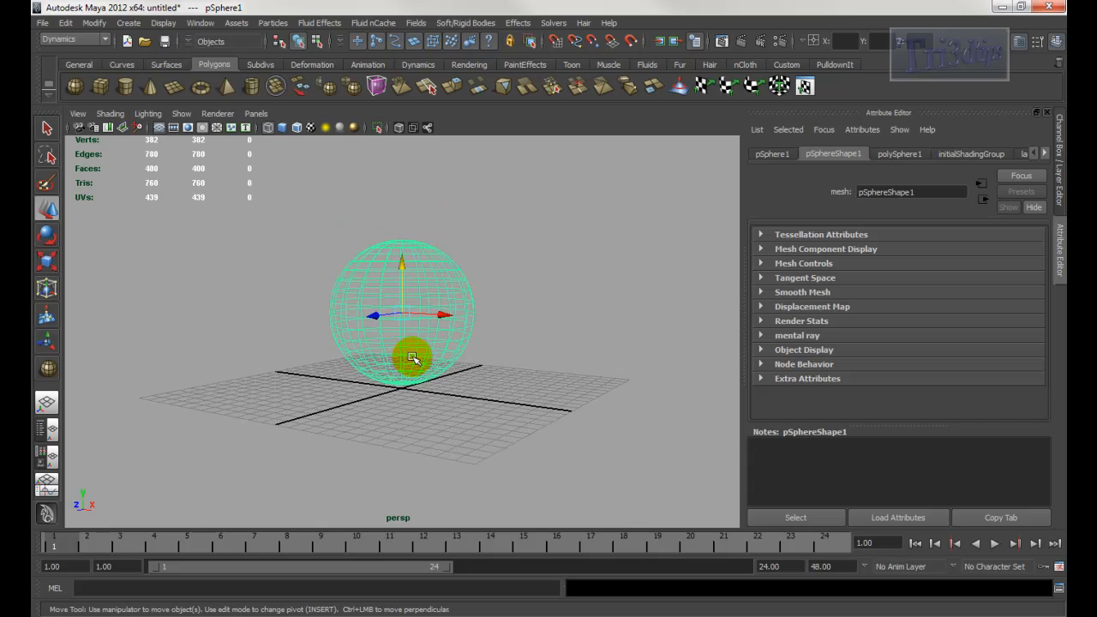
{"action": "key", "text": "5"}
{"action": "mouse_move", "coordinate": [367, 279]}
{"action": "left_mouse_down", "text": "alt"}
{"action": "mouse_move", "coordinate": [345, 293]}
{"action": "mouse_move", "coordinate": [309, 284]}
{"action": "left_mouse_up", "text": "alt"}
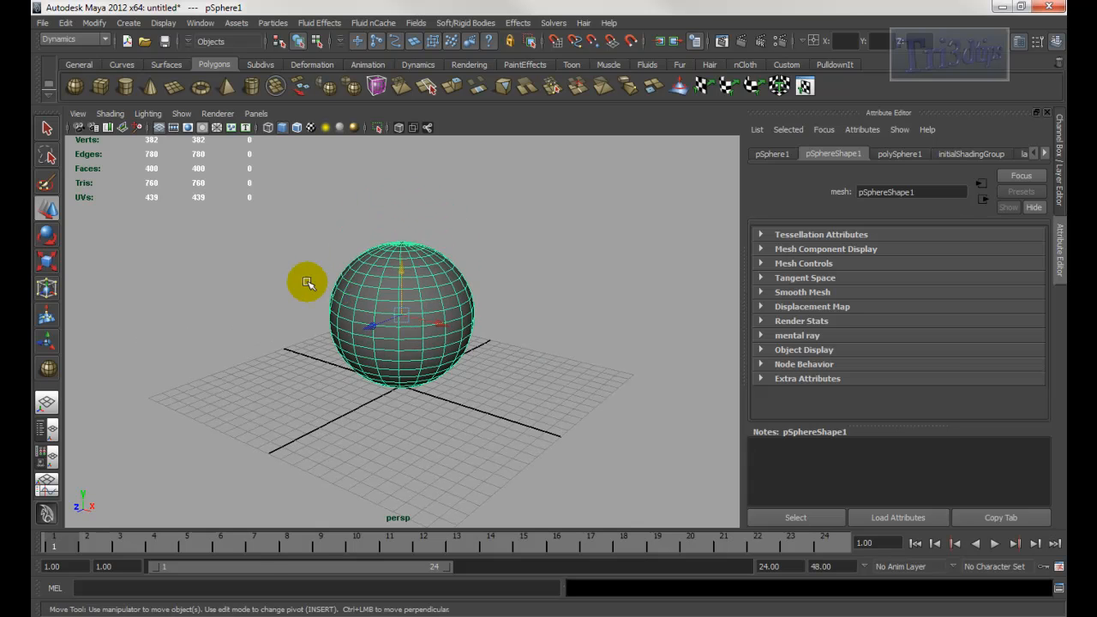
Assign a new Blinn material to the sphere and connect a File texture to its color
{"action": "right_click", "coordinate": [399, 315]}
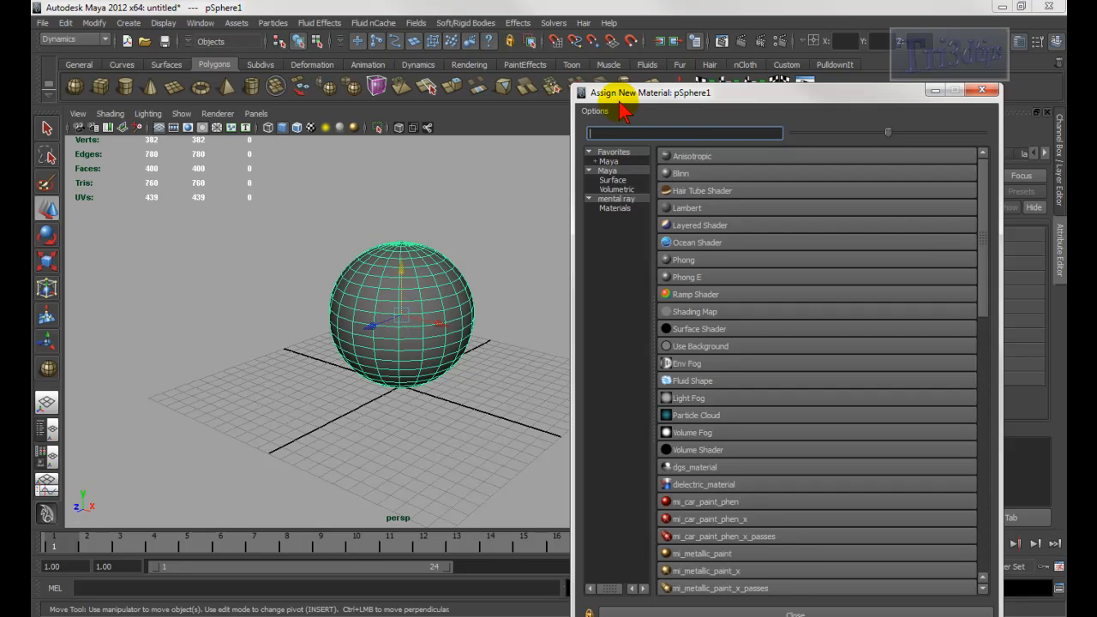
{"action": "left_click", "coordinate": [681, 173]}
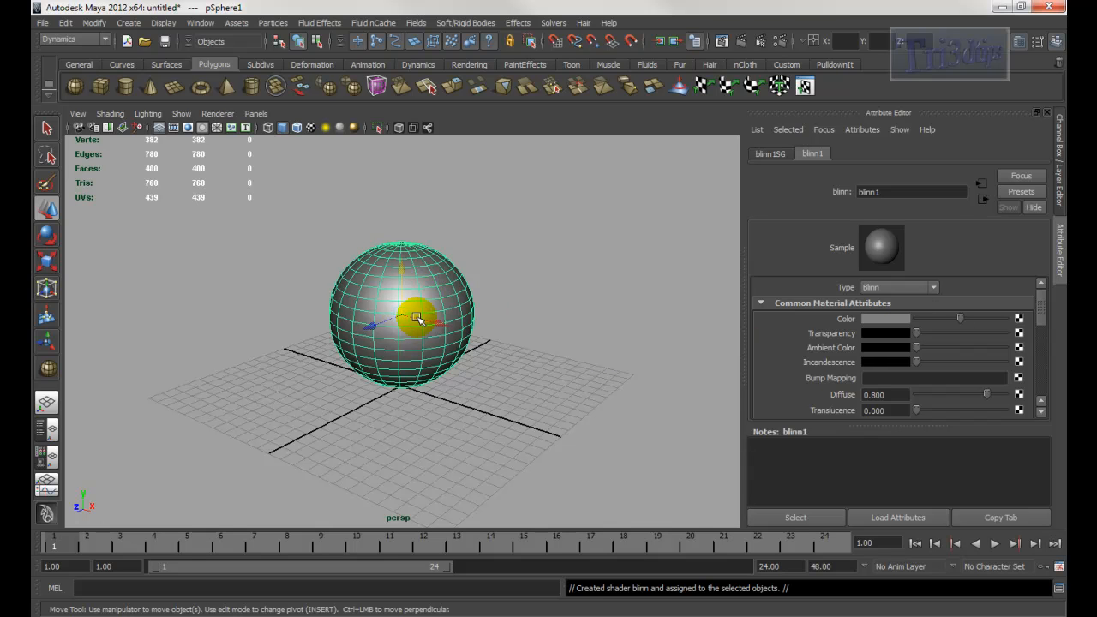
{"action": "left_click", "coordinate": [1019, 318]}
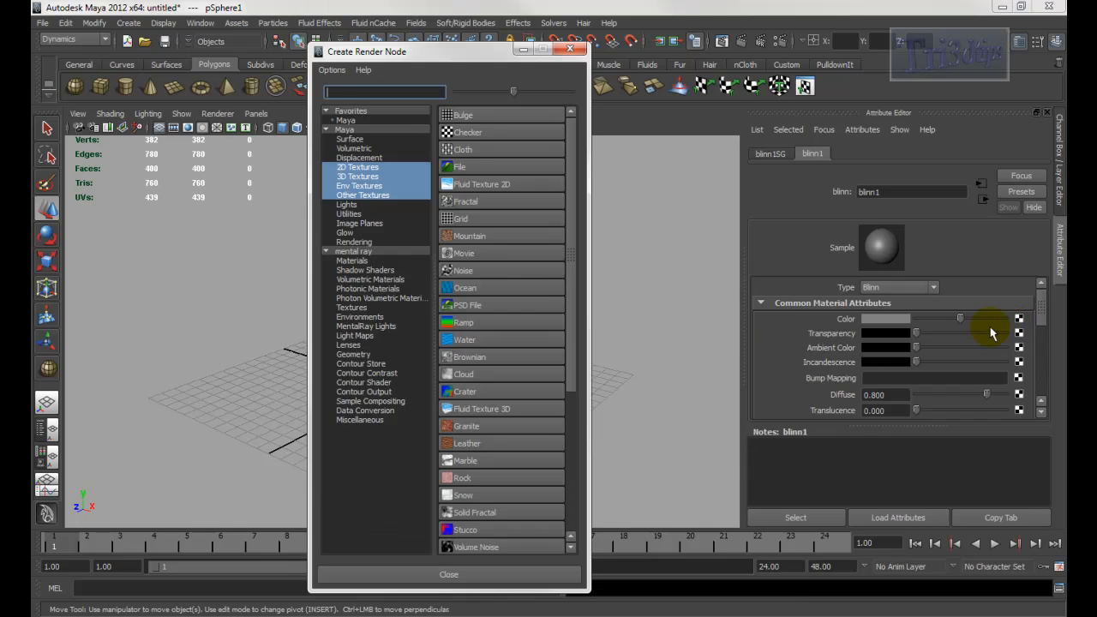
{"action": "left_click", "coordinate": [449, 168]}
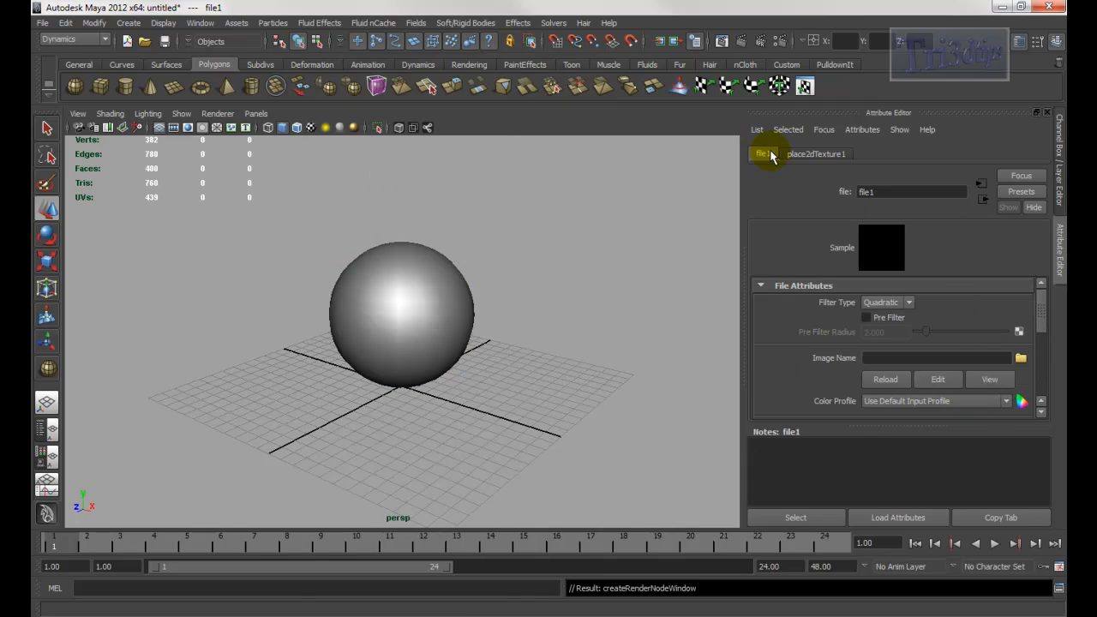
Load IMG_0121.JPG from E:\alias tips and tricks\KOI AND POND into the file texture and display textures in the viewport
{"action": "left_click", "coordinate": [1021, 358]}
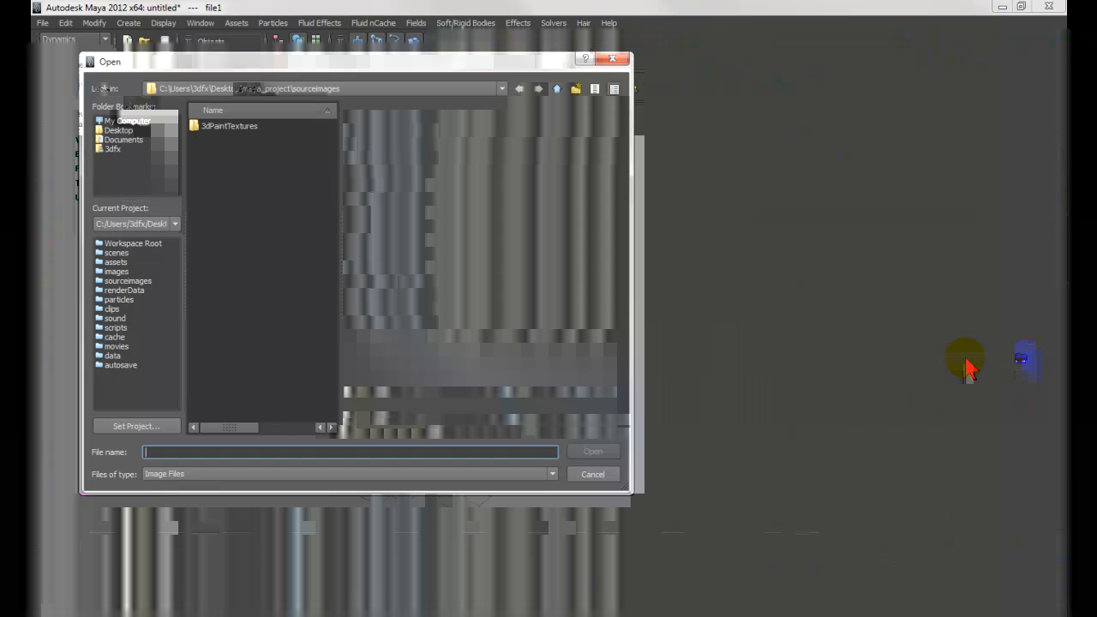
{"action": "left_click", "coordinate": [130, 122]}
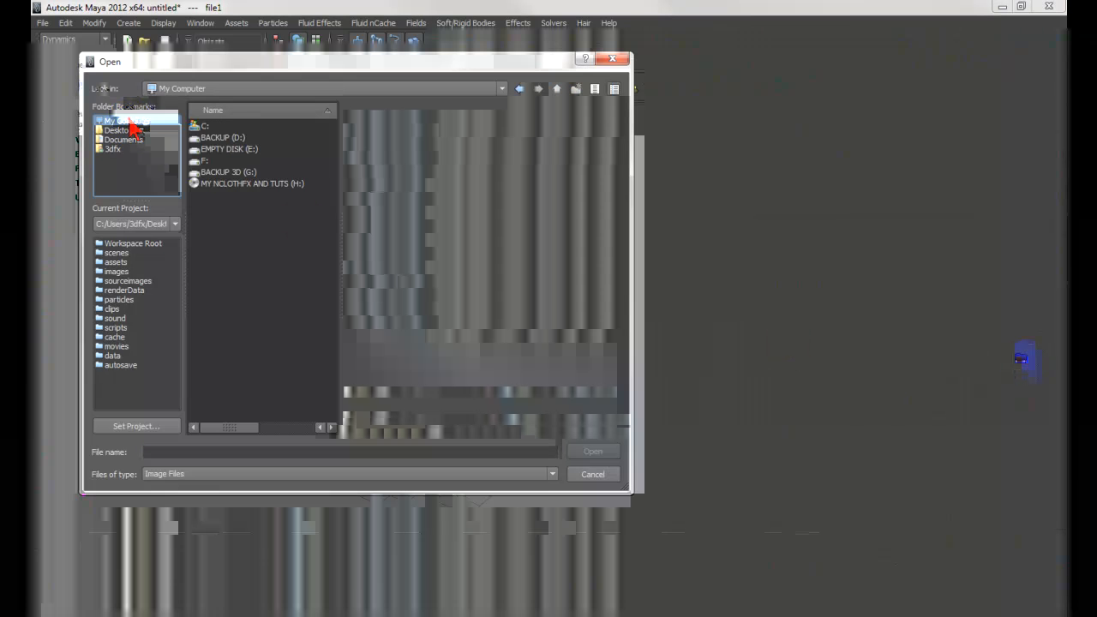
{"action": "double_click", "coordinate": [224, 148]}
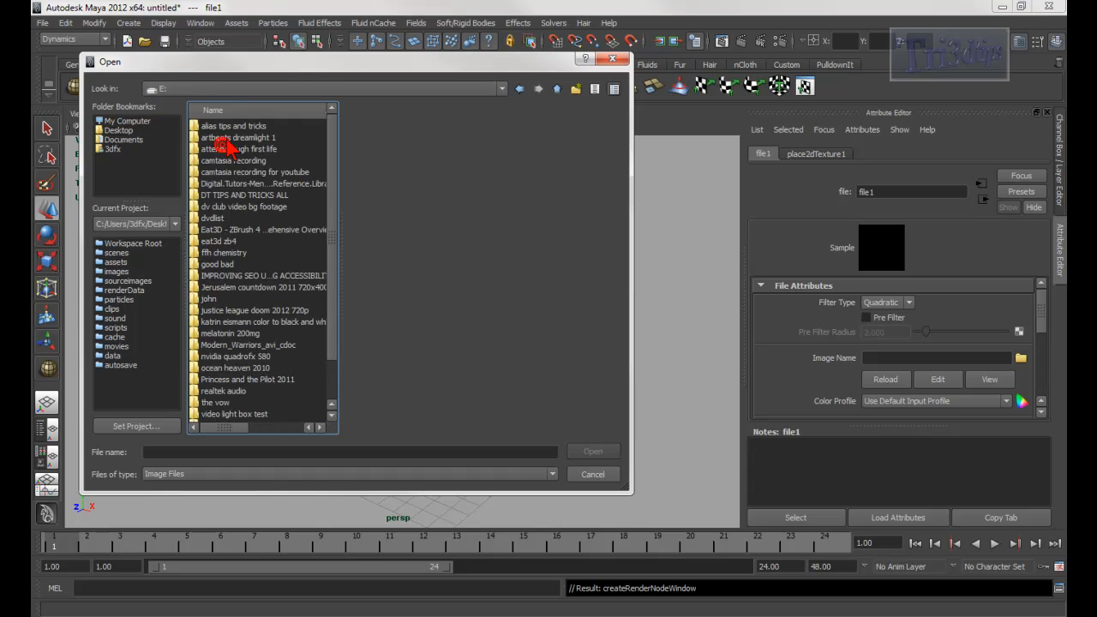
{"action": "double_click", "coordinate": [228, 127]}
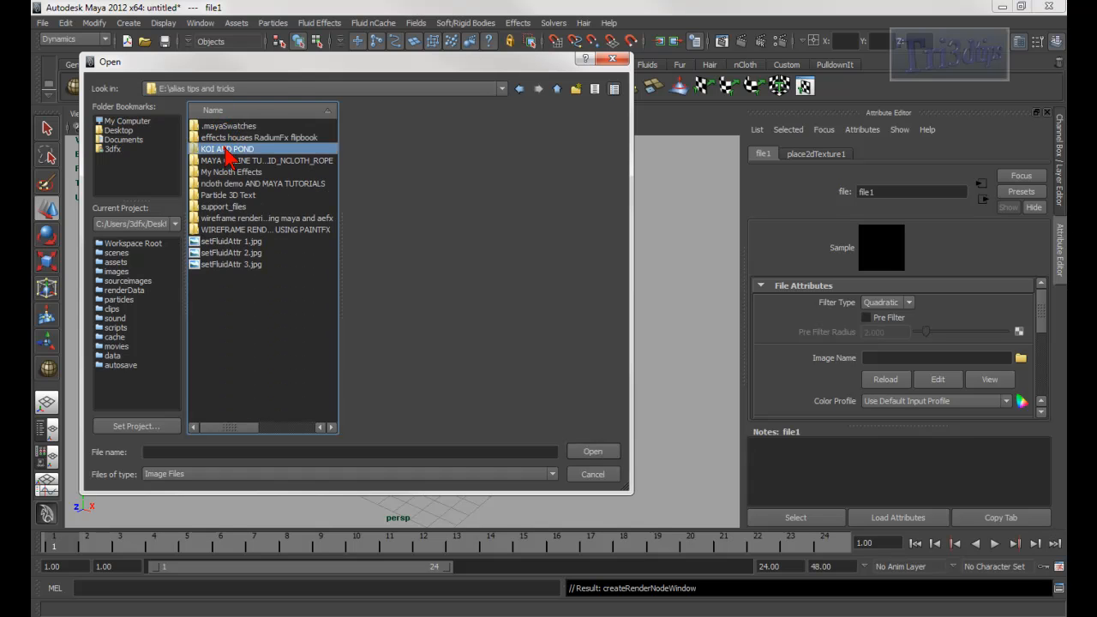
{"action": "double_click", "coordinate": [228, 150]}
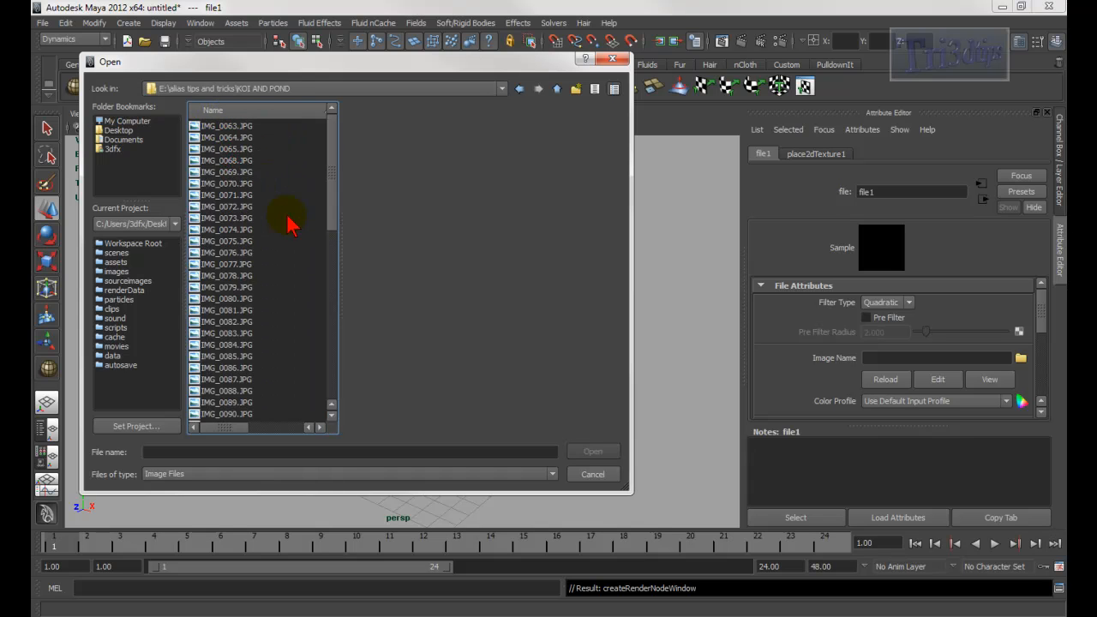
{"action": "left_click_drag", "start_coordinate": [334, 217], "coordinate": [331, 362]}
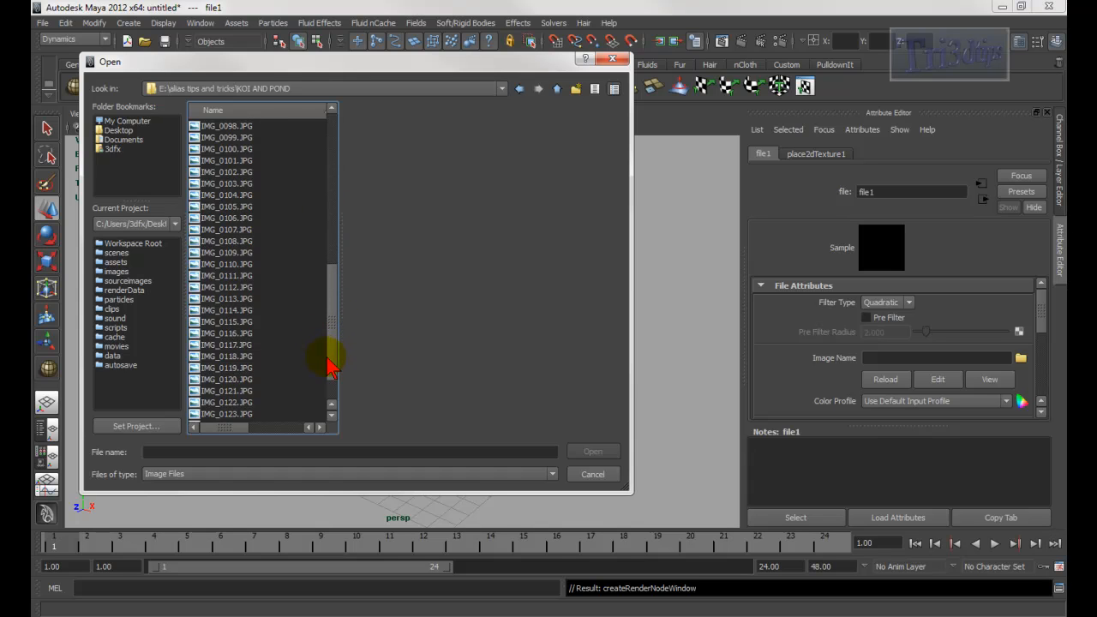
{"action": "left_click", "coordinate": [219, 391]}
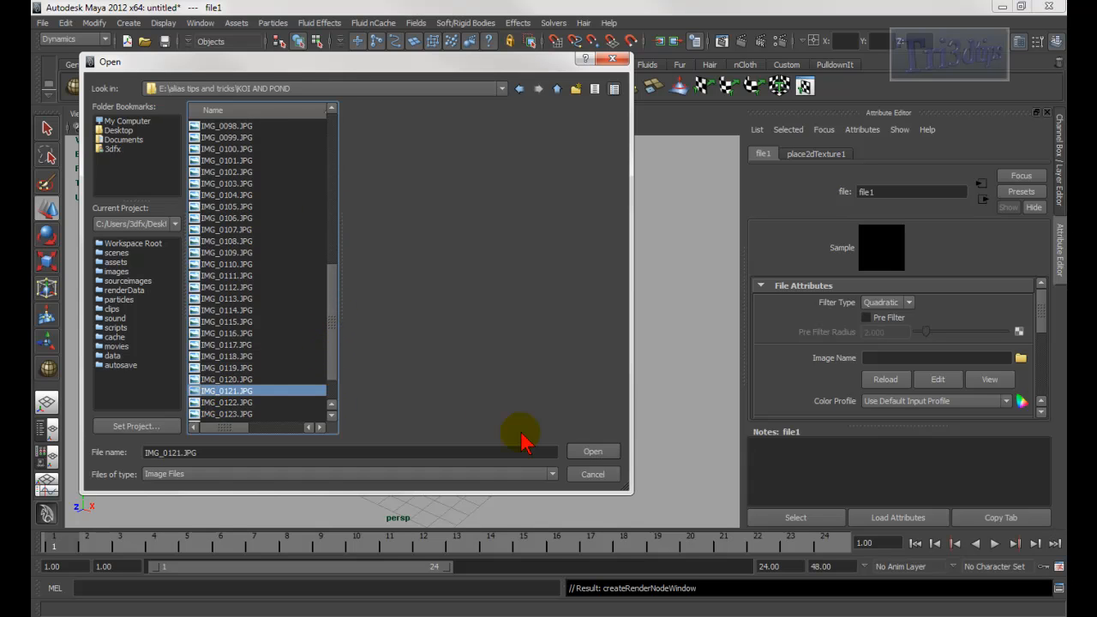
{"action": "left_click", "coordinate": [592, 453]}
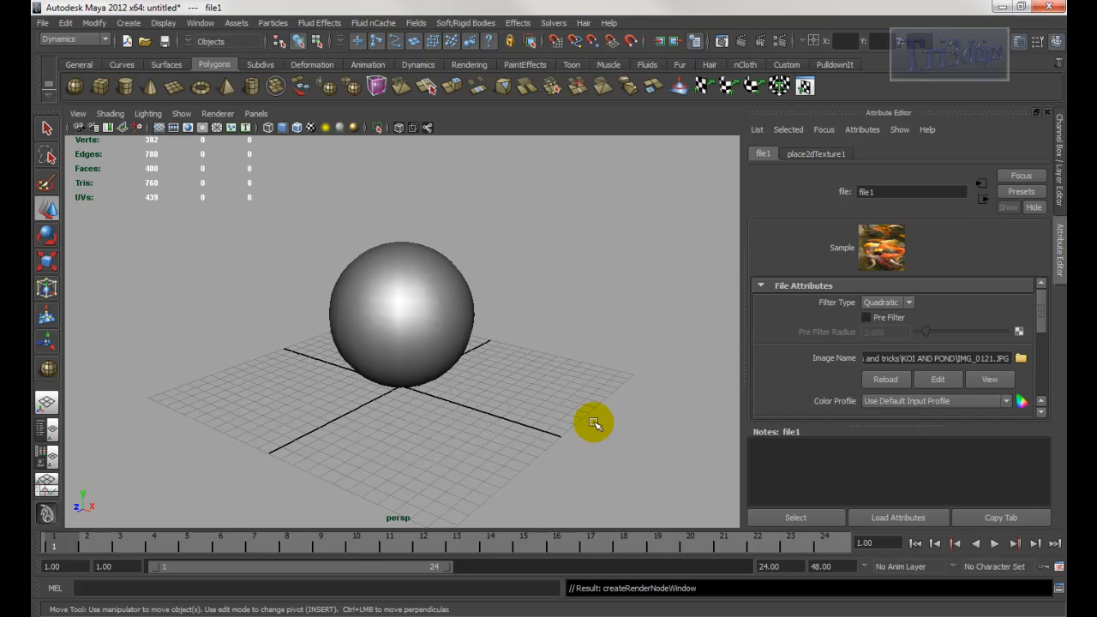
{"action": "key", "text": "6"}
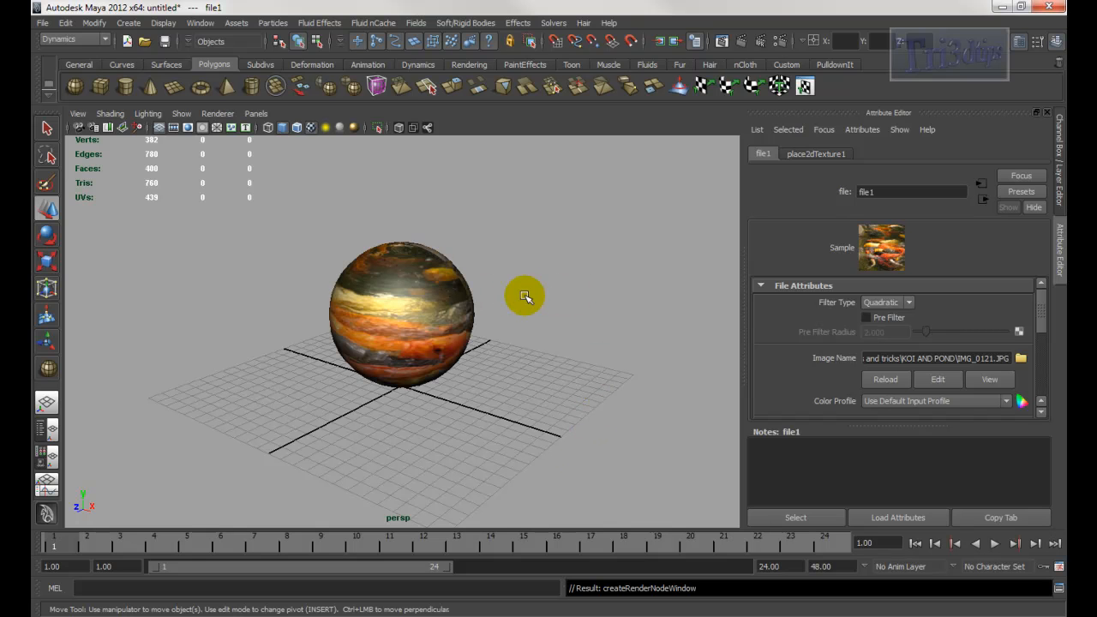
{"action": "left_click", "coordinate": [888, 253]}
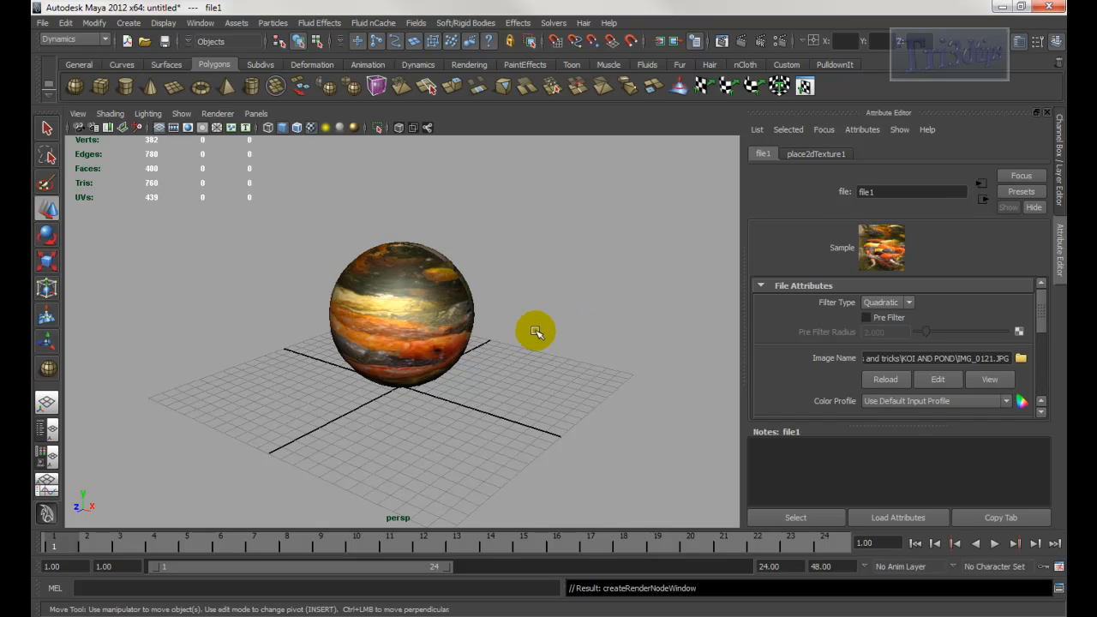
{"action": "left_click_drag", "start_coordinate": [560, 340], "coordinate": [306, 343], "text": "alt"}
{"action": "left_click_drag", "start_coordinate": [530, 259], "coordinate": [490, 275], "text": "alt"}
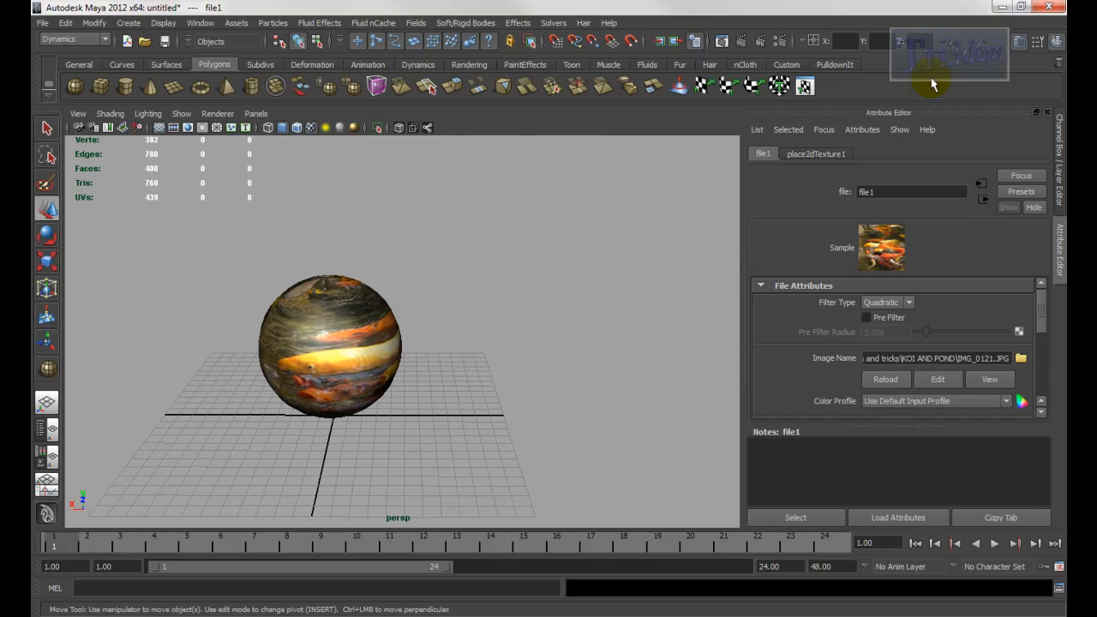
Open the Hypershade and graph the input and output connections of the blinn1 material
{"action": "left_click", "coordinate": [786, 65]}
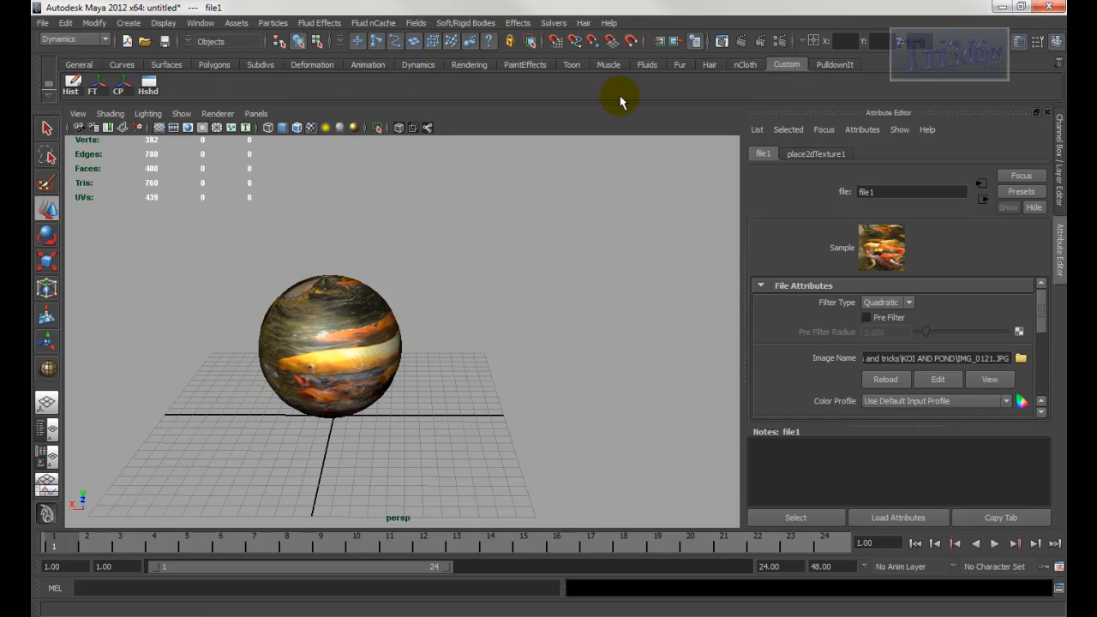
{"action": "left_click", "coordinate": [199, 23]}
{"action": "mouse_move", "coordinate": [247, 56]}
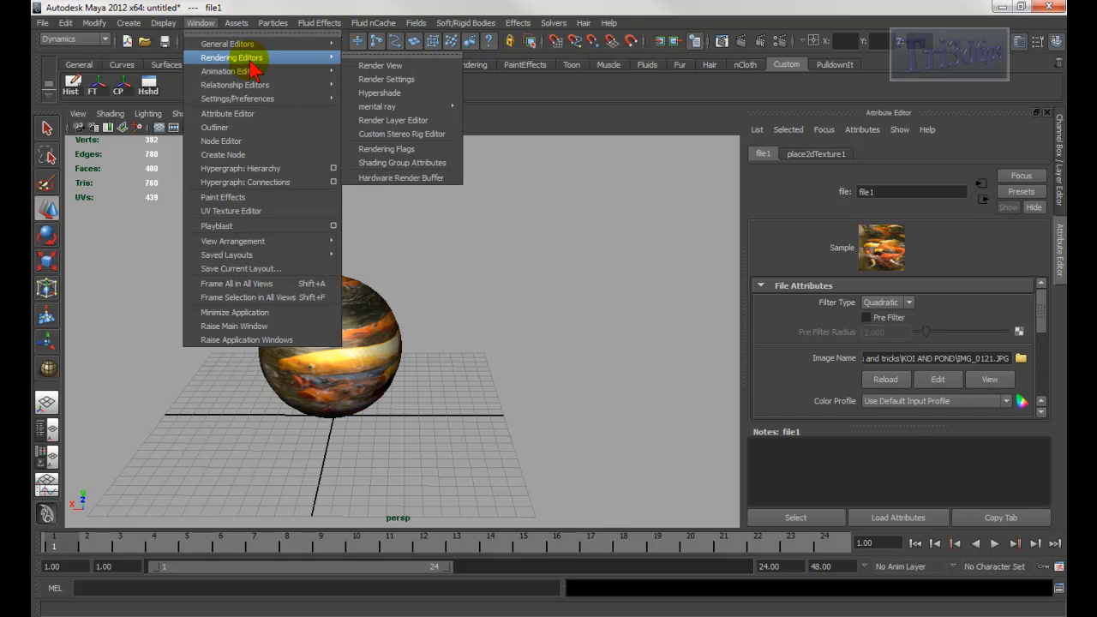
{"action": "left_click", "coordinate": [532, 108]}
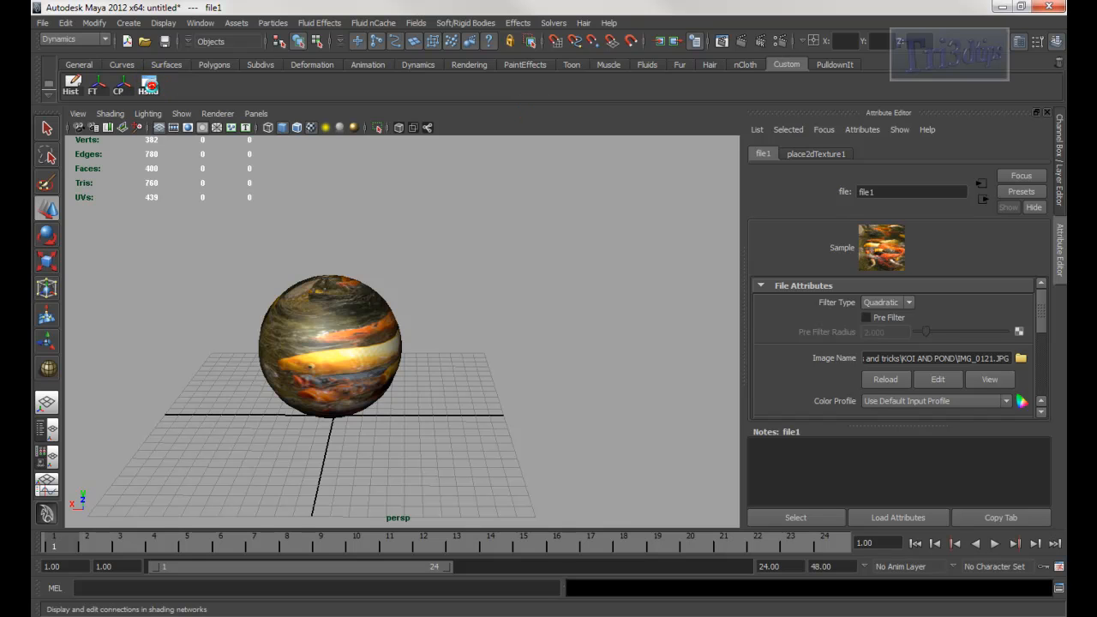
{"action": "left_click", "coordinate": [150, 88]}
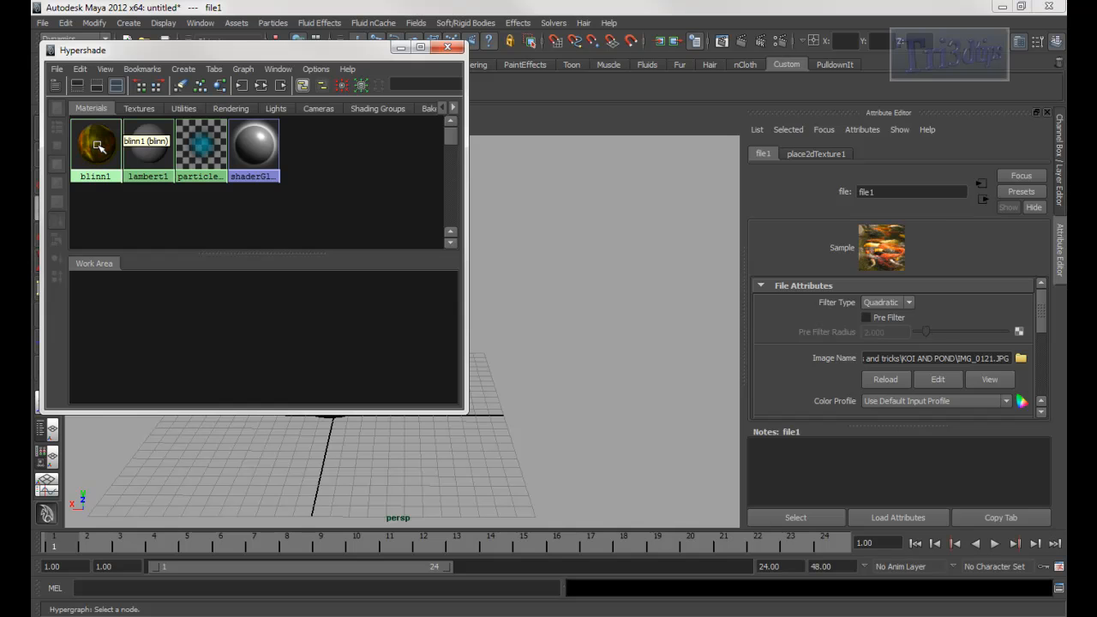
{"action": "left_click", "coordinate": [98, 146]}
{"action": "left_click_drag", "start_coordinate": [216, 54], "coordinate": [614, 181]}
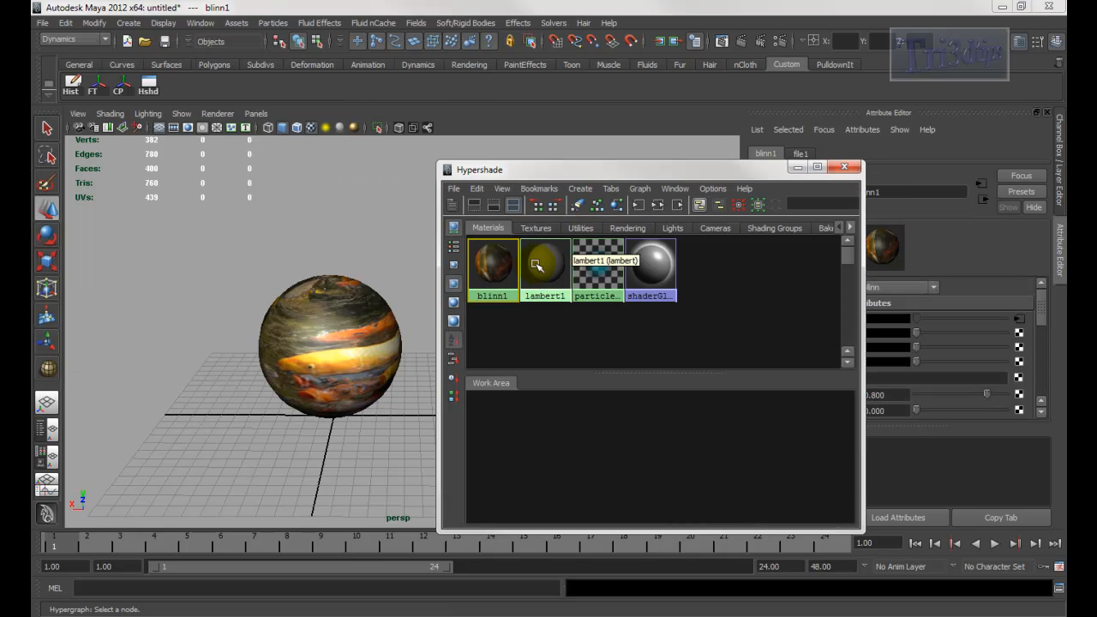
{"action": "left_click", "coordinate": [658, 205]}
{"action": "right_click_drag", "start_coordinate": [821, 453], "coordinate": [755, 443], "text": "alt"}
{"action": "middle_click_drag", "start_coordinate": [755, 443], "coordinate": [615, 455], "text": "alt"}
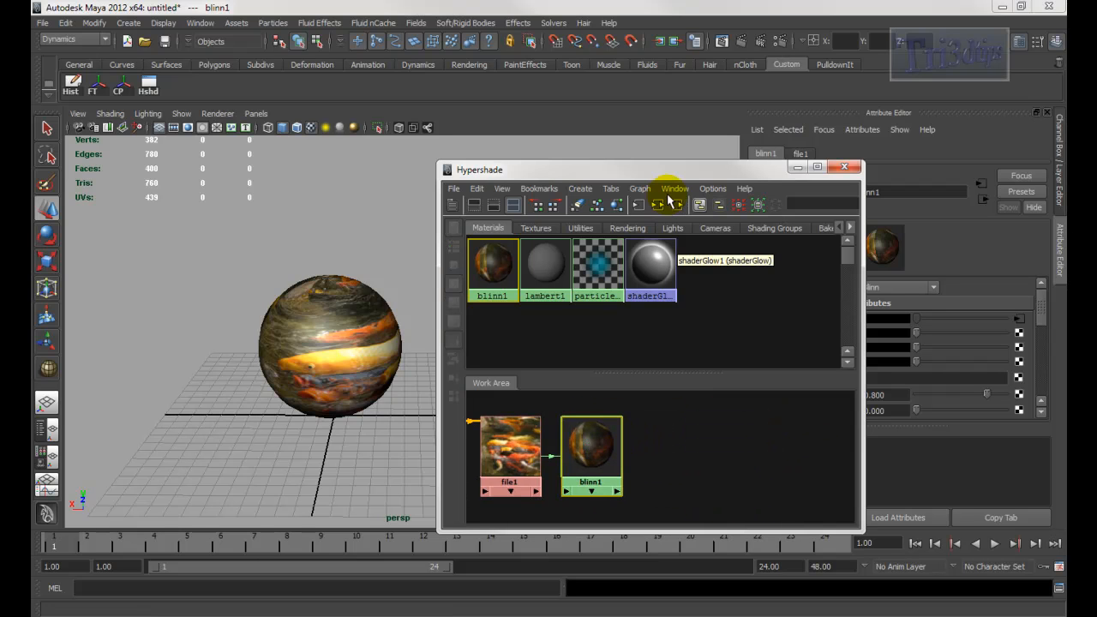
{"action": "left_click", "coordinate": [656, 206]}
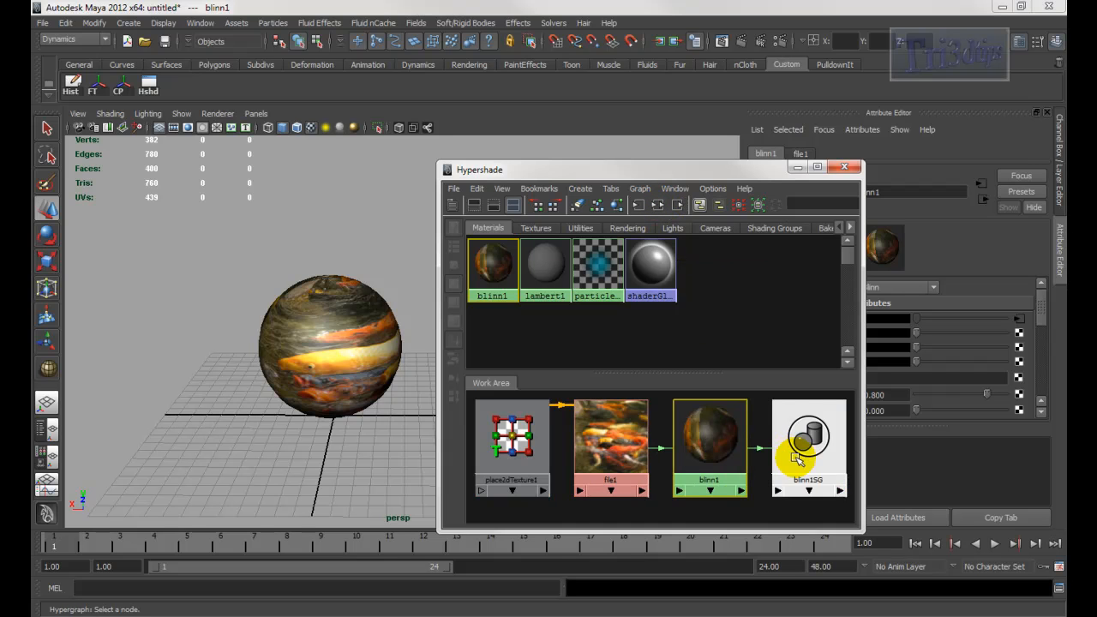
Enable contour rendering in the mental ray attributes of the blinn1SG shading group, with a contour width of 0.5
{"action": "left_click_drag", "start_coordinate": [747, 168], "coordinate": [378, 142]}
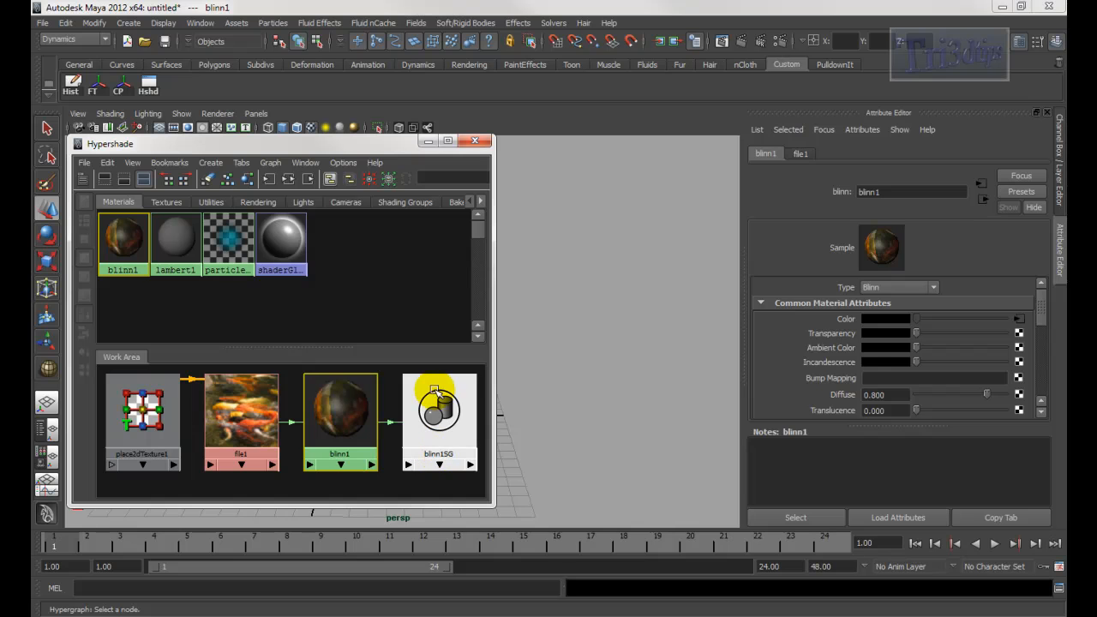
{"action": "left_click", "coordinate": [435, 416]}
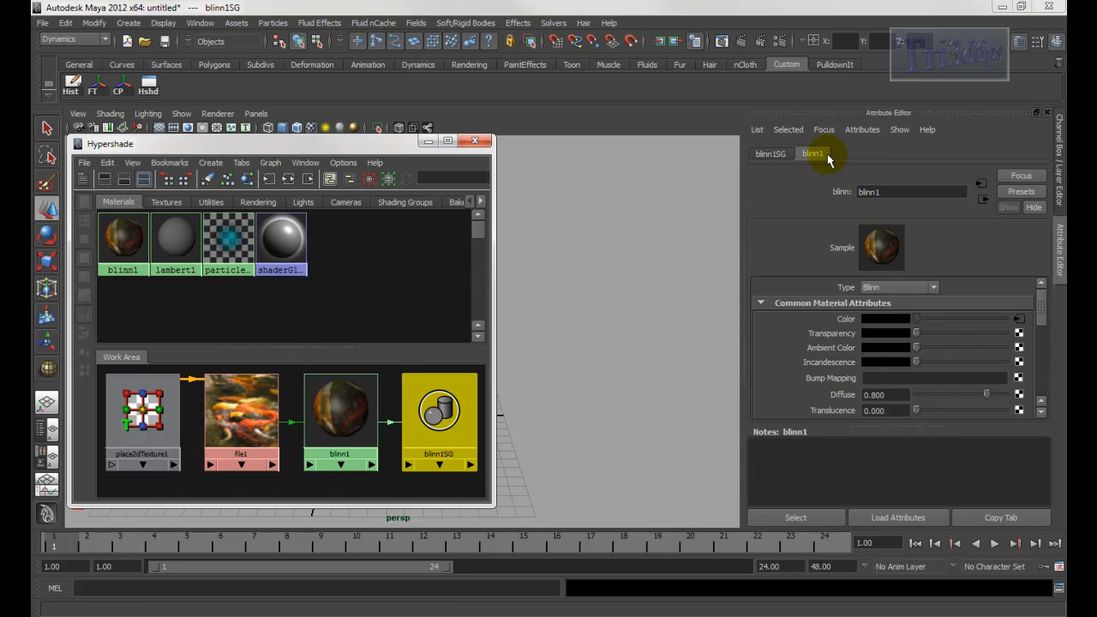
{"action": "left_click", "coordinate": [774, 157]}
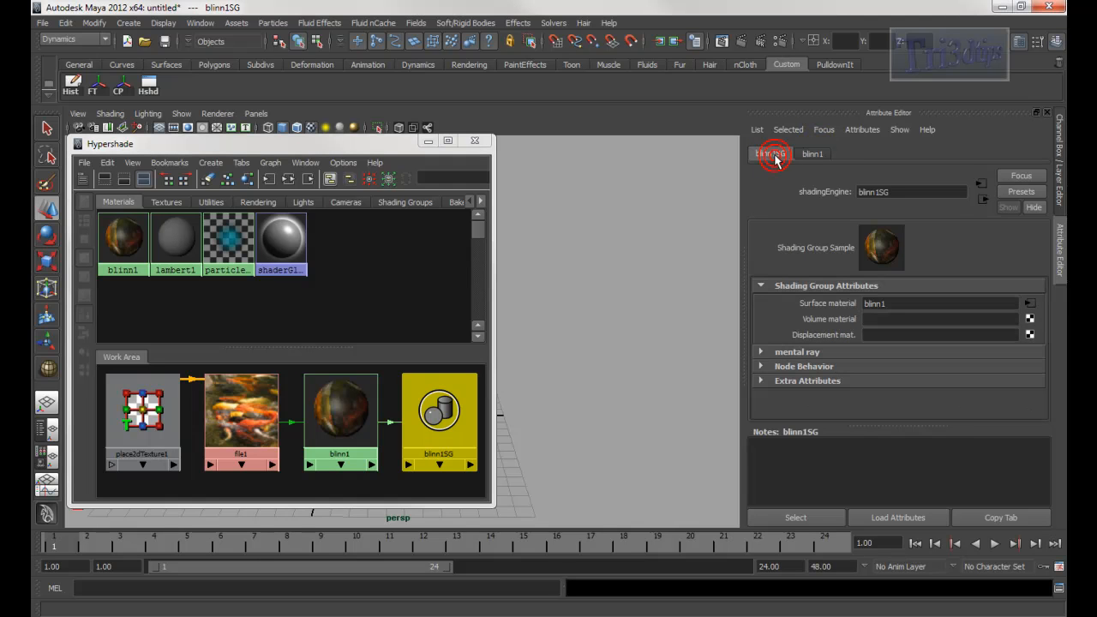
{"action": "left_click", "coordinate": [794, 353]}
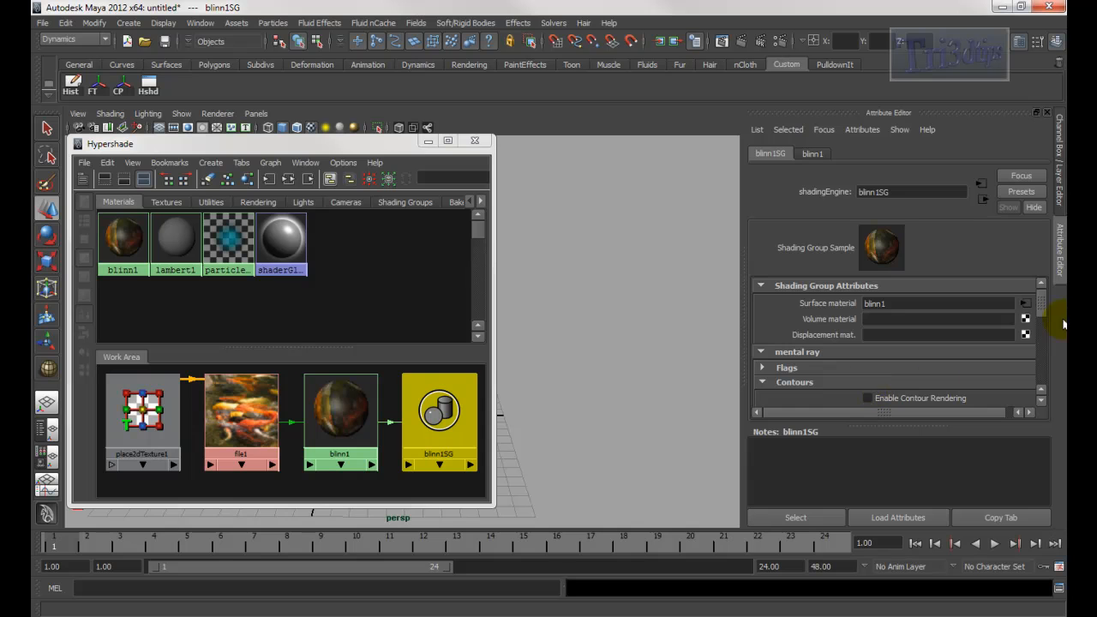
{"action": "left_click_drag", "start_coordinate": [1039, 315], "coordinate": [1039, 334]}
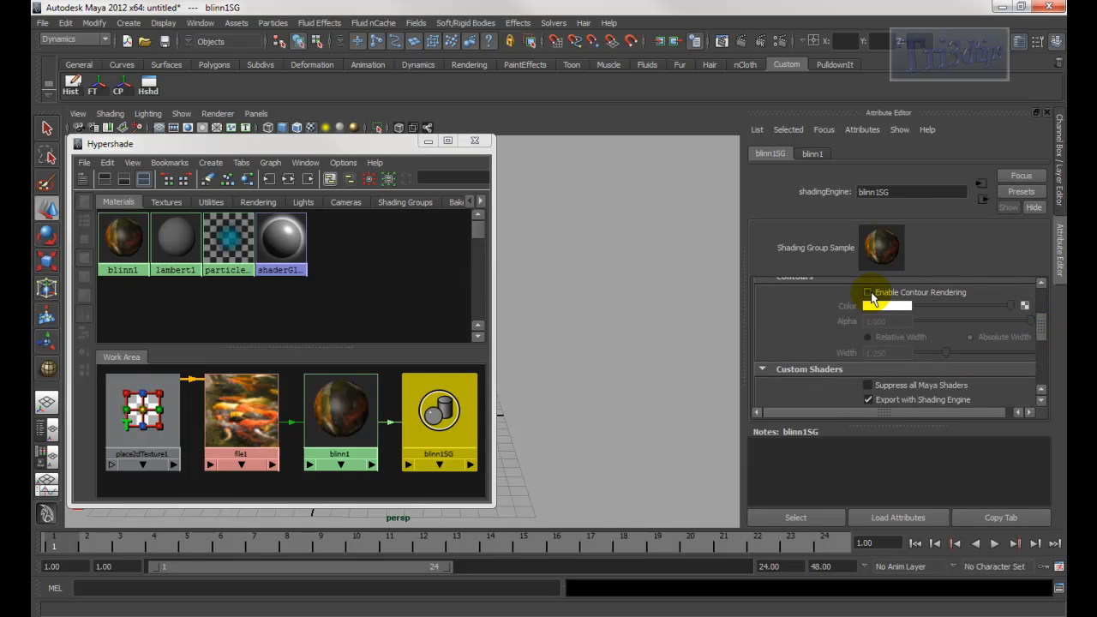
{"action": "left_click", "coordinate": [868, 292]}
{"action": "left_click", "coordinate": [899, 352]}
{"action": "type", "text": "0.5"}
{"action": "key", "text": "Return"}
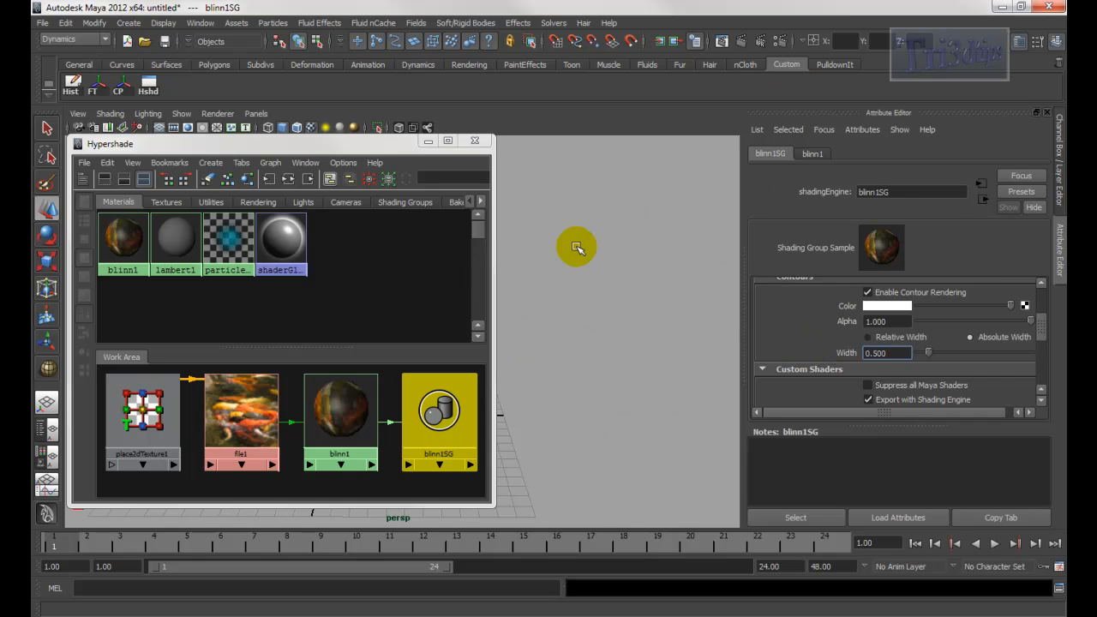
Set the renderer to mental ray in the render settings
{"action": "left_click", "coordinate": [781, 44]}
{"action": "left_click_drag", "start_coordinate": [780, 50], "coordinate": [644, 54]}
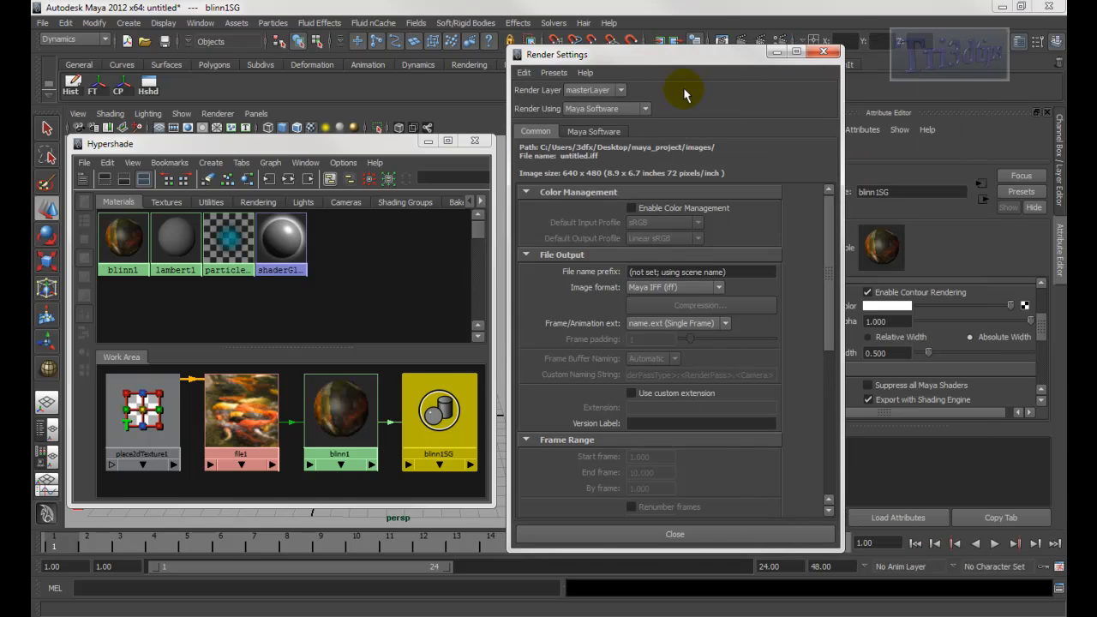
{"action": "left_click", "coordinate": [645, 109]}
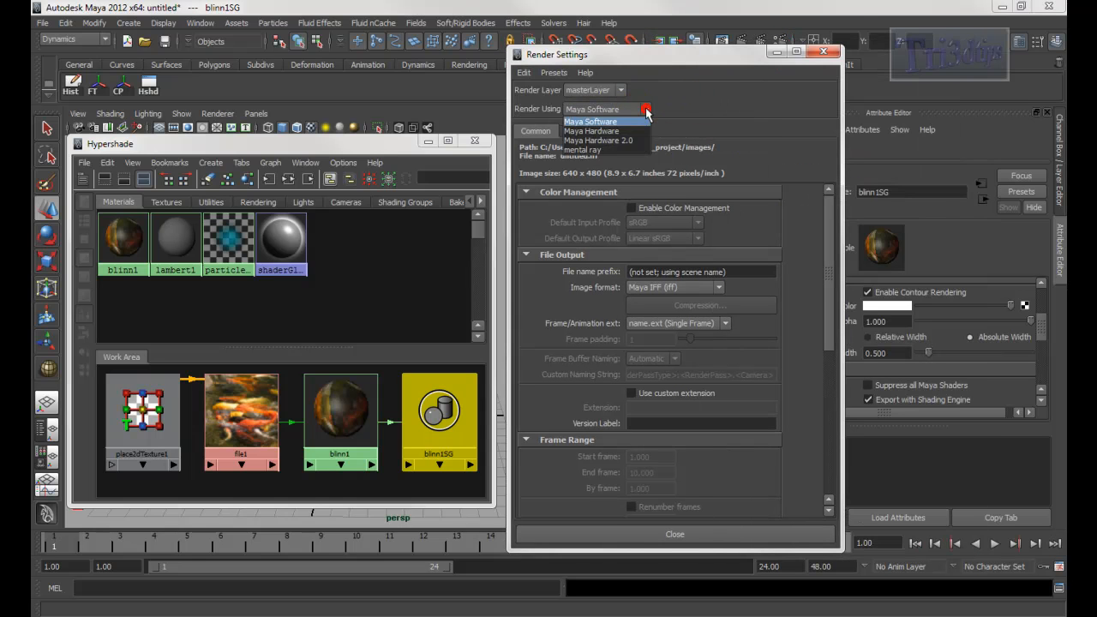
{"action": "left_click", "coordinate": [601, 152]}
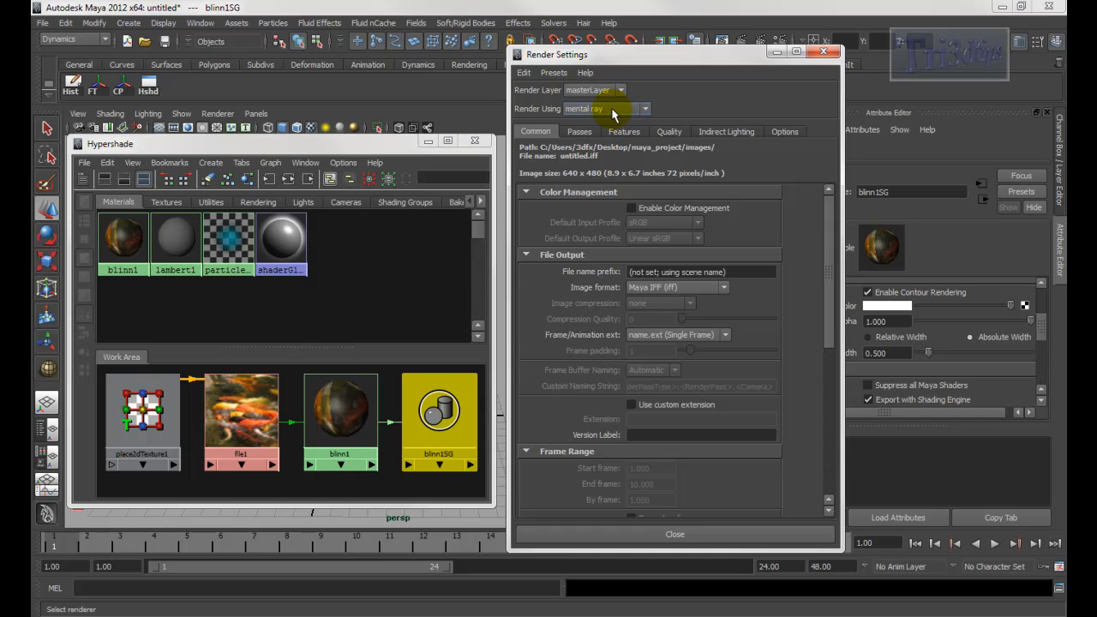
Check in the Plug-in Manager that the mental ray plug-in Mayatomr.mll is loaded
{"action": "left_click", "coordinate": [203, 22]}
{"action": "mouse_move", "coordinate": [266, 100]}
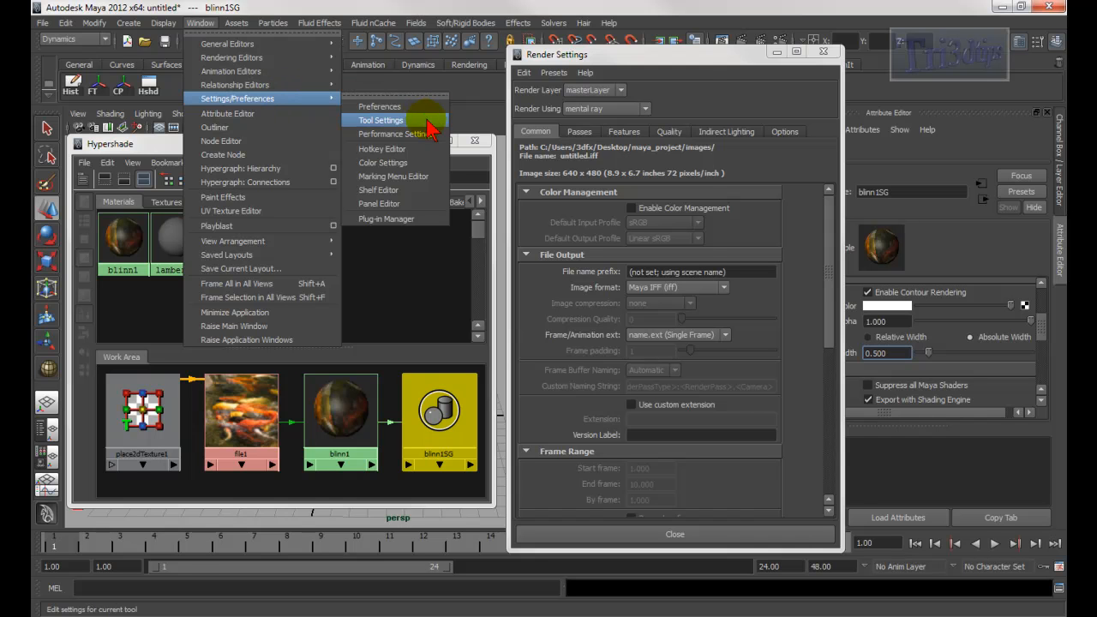
{"action": "left_click", "coordinate": [410, 221]}
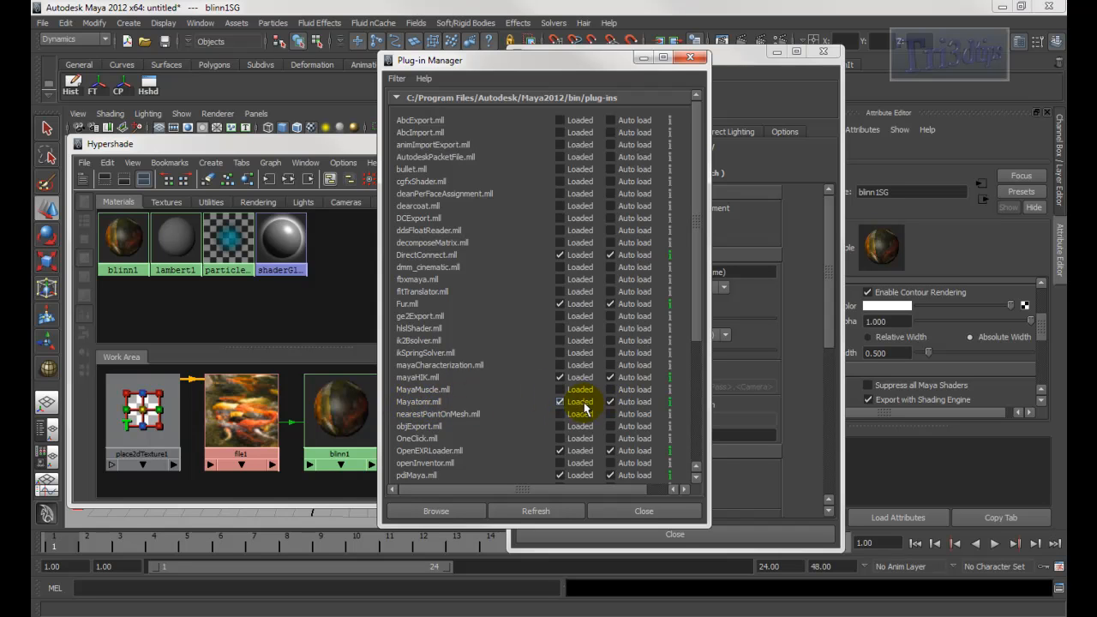
{"action": "left_click", "coordinate": [634, 513]}
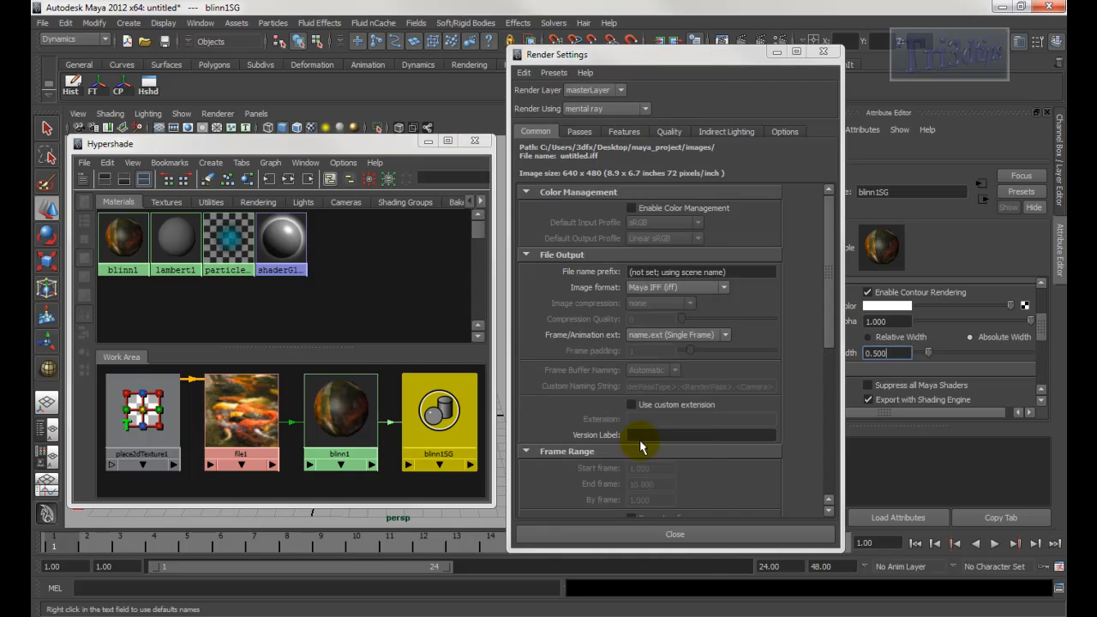
Keep mental ray as the renderer and enable contour rendering in its features with an over-sample of 4
{"action": "left_click", "coordinate": [645, 110]}
{"action": "left_click", "coordinate": [616, 150]}
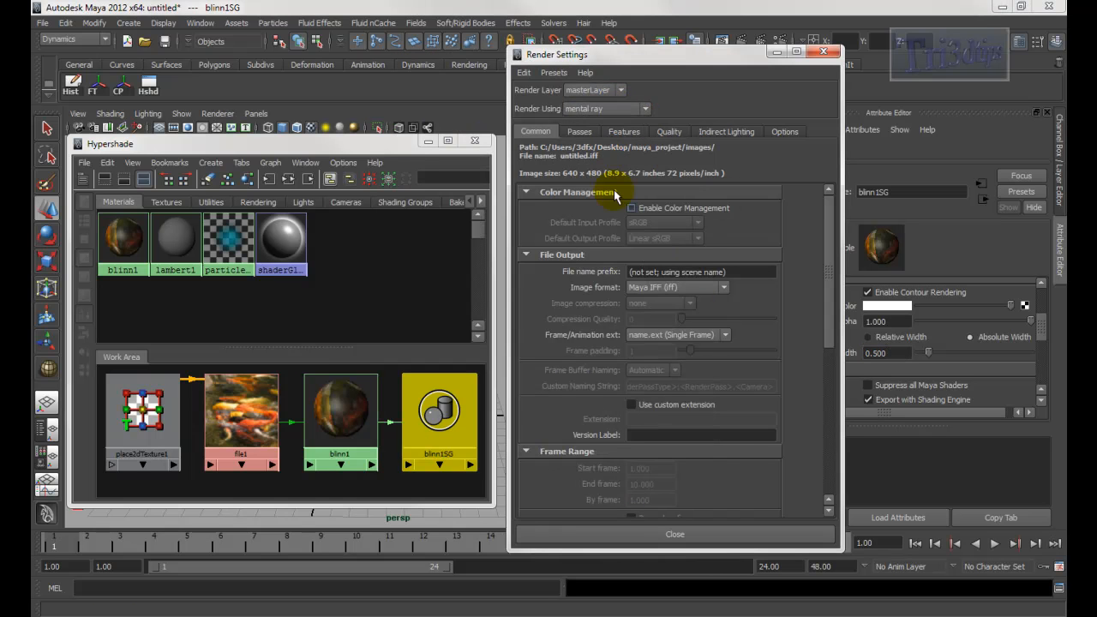
{"action": "left_click", "coordinate": [630, 138]}
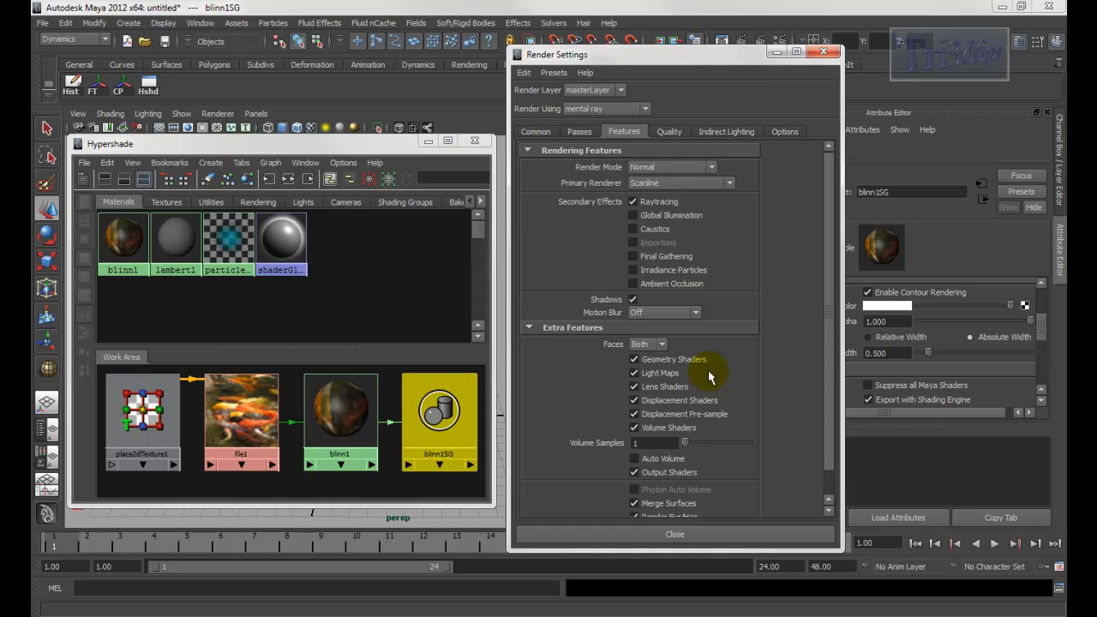
{"action": "left_click_drag", "start_coordinate": [829, 401], "coordinate": [829, 421]}
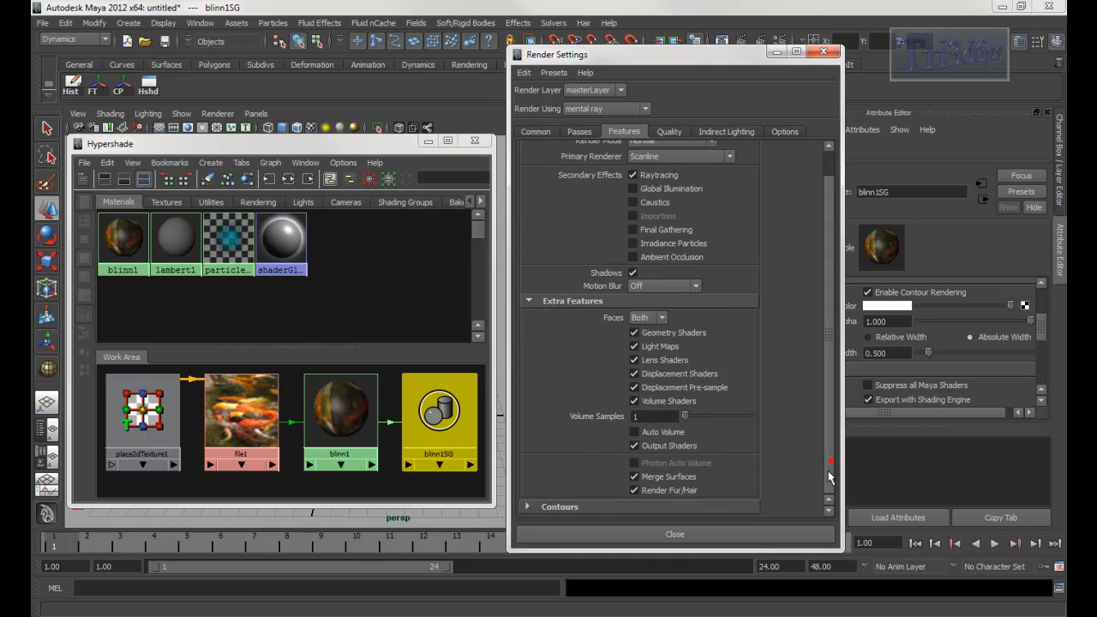
{"action": "left_click", "coordinate": [573, 509]}
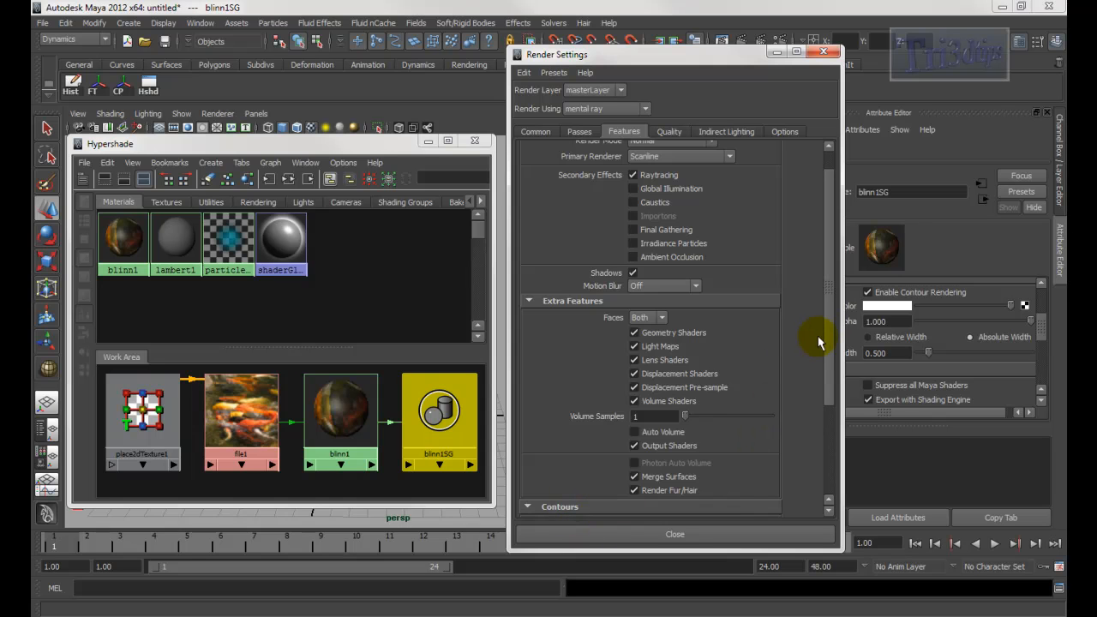
{"action": "left_click_drag", "start_coordinate": [830, 328], "coordinate": [828, 443]}
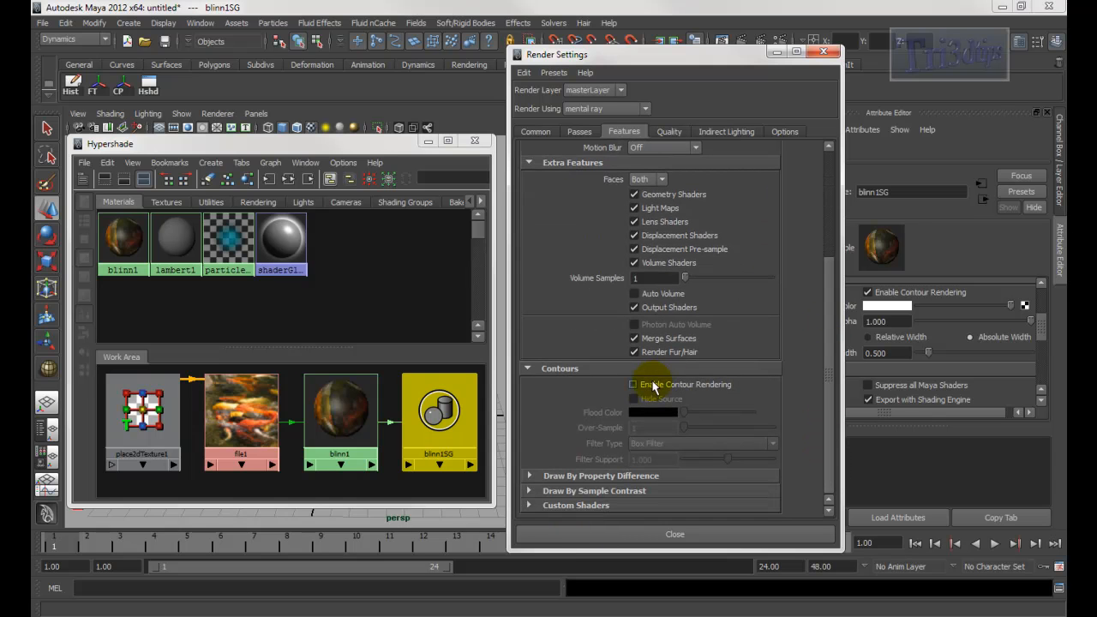
{"action": "left_click", "coordinate": [654, 430]}
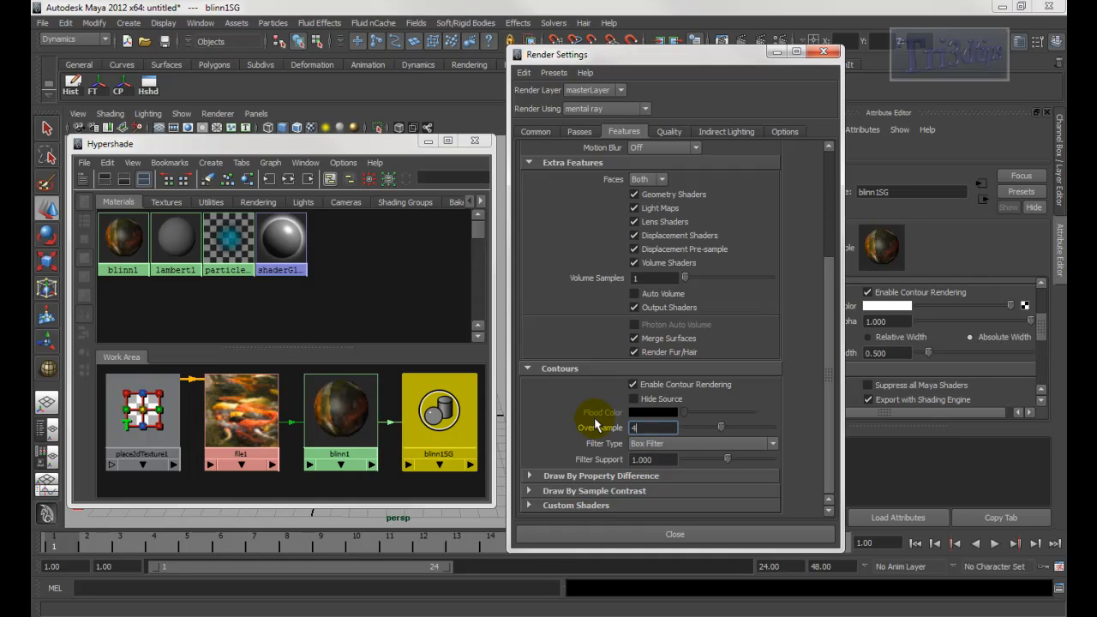
{"action": "left_click", "coordinate": [633, 429]}
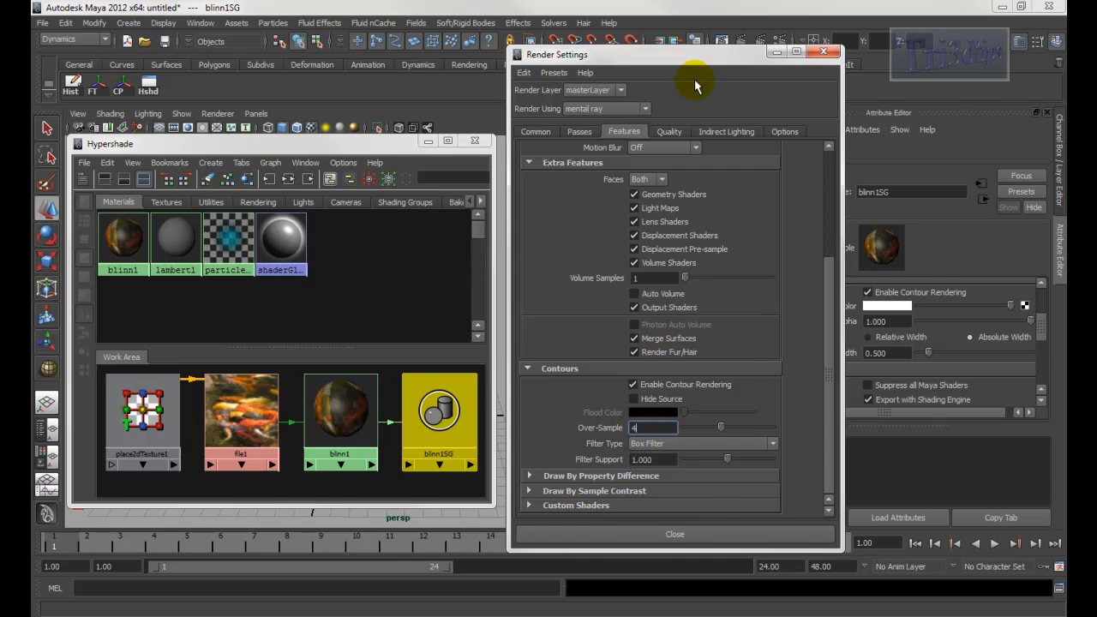
{"action": "left_click", "coordinate": [776, 54]}
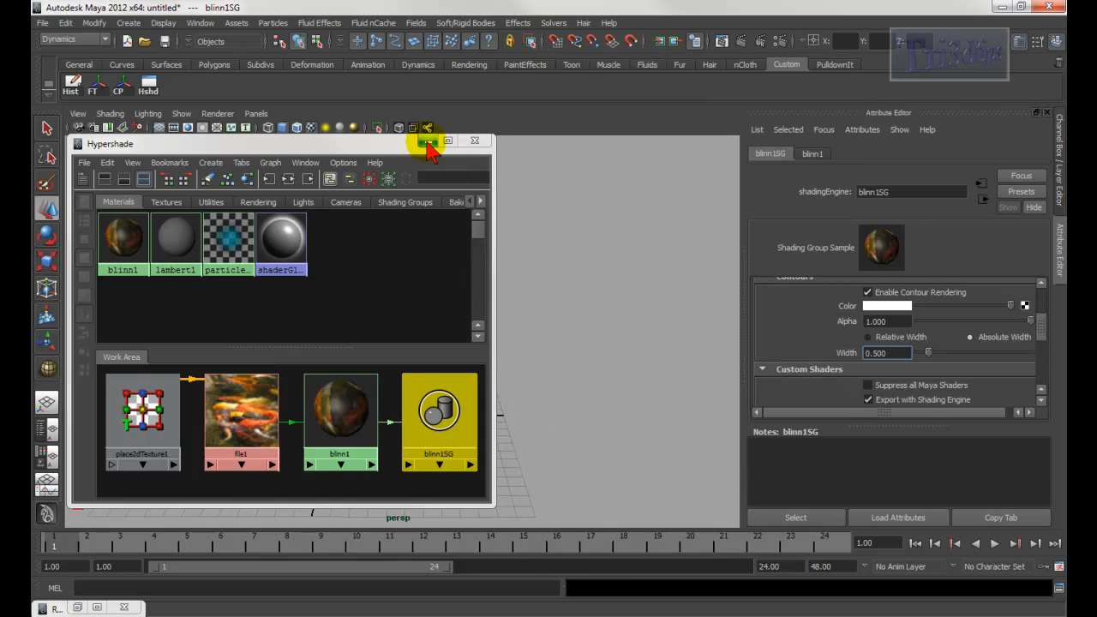
Set the persp camera's environment background color to mid grey and render the view
{"action": "left_click", "coordinate": [741, 41]}
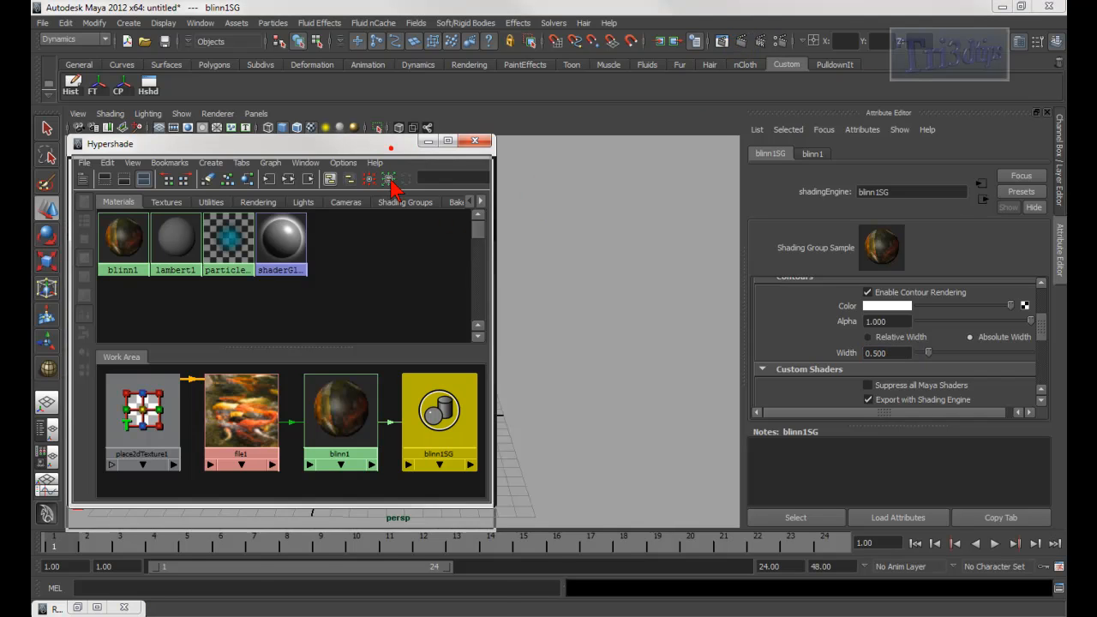
{"action": "left_click_drag", "start_coordinate": [227, 143], "coordinate": [232, 248]}
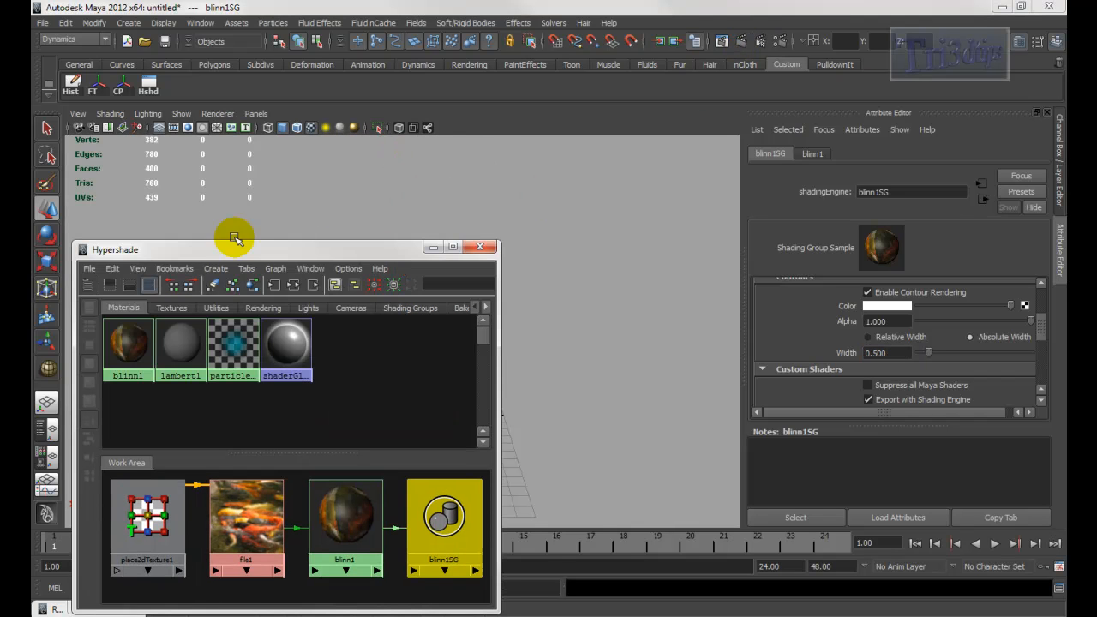
{"action": "left_click", "coordinate": [94, 128]}
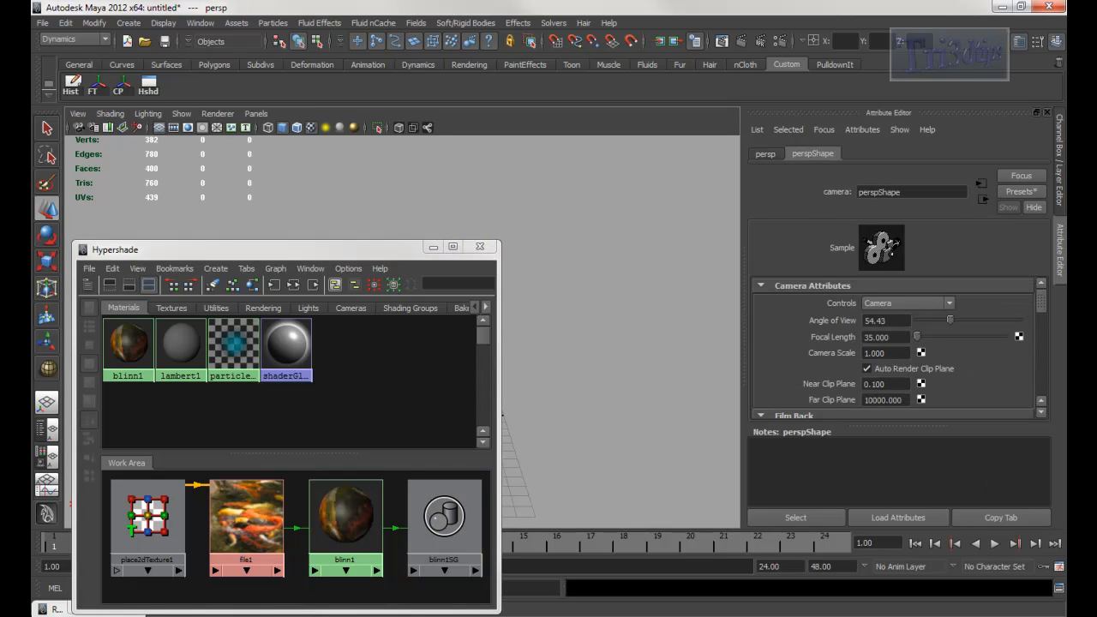
{"action": "left_click_drag", "start_coordinate": [1044, 304], "coordinate": [1039, 386]}
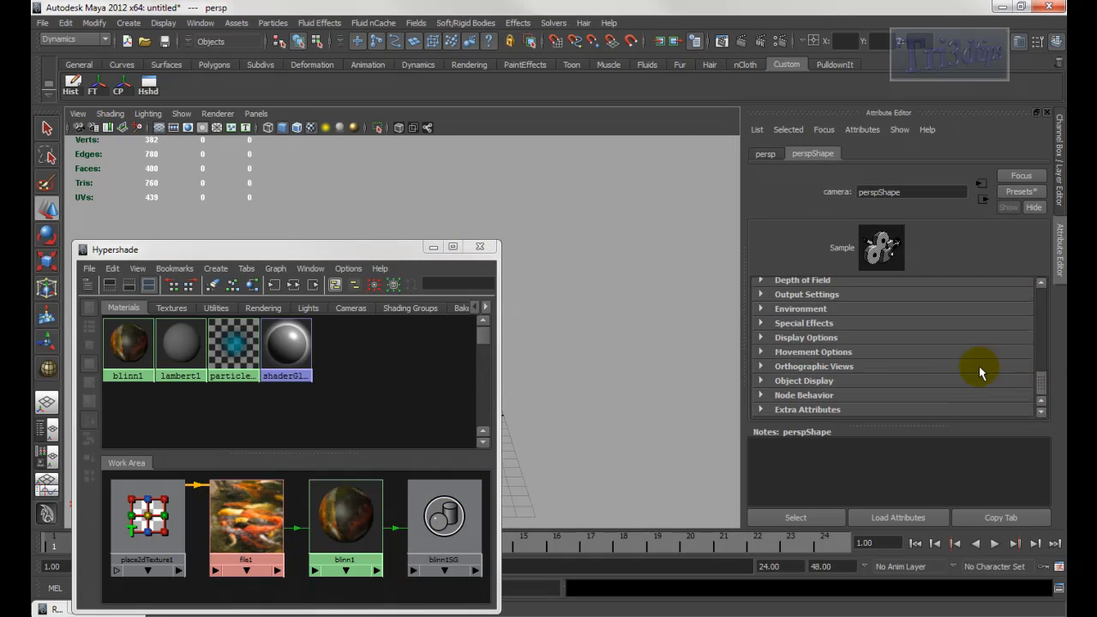
{"action": "left_click", "coordinate": [800, 310]}
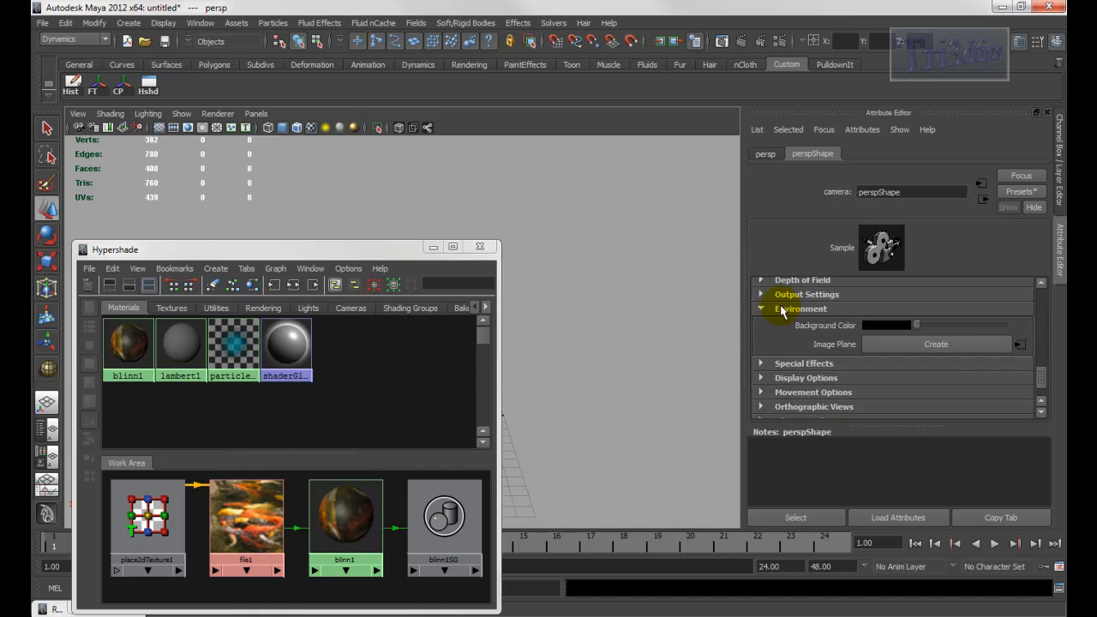
{"action": "left_click_drag", "start_coordinate": [917, 327], "coordinate": [958, 331]}
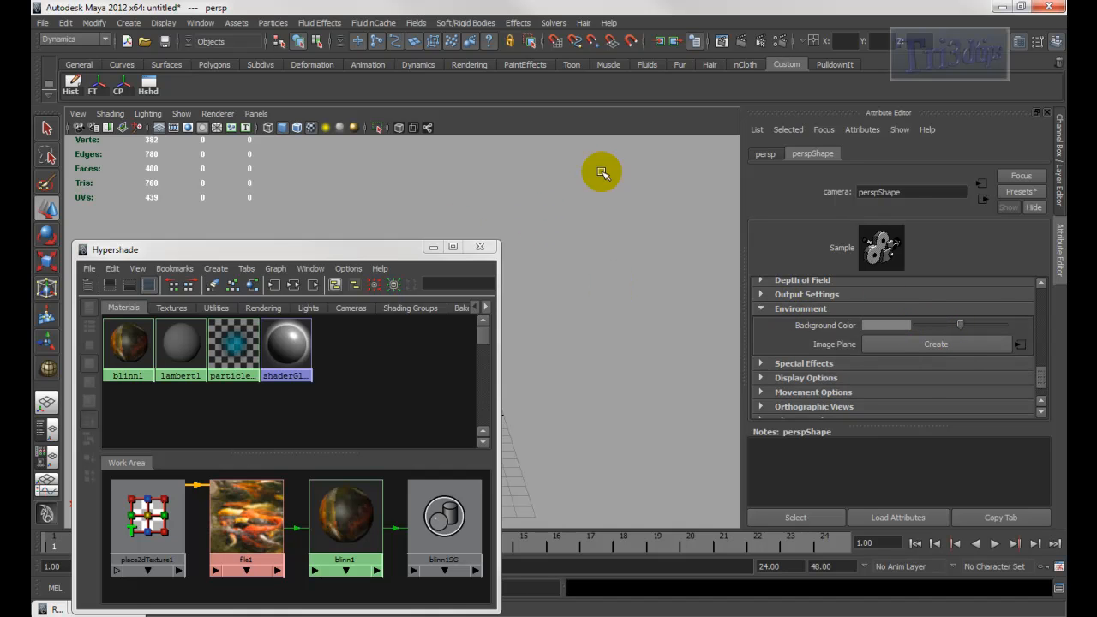
{"action": "left_click", "coordinate": [740, 42]}
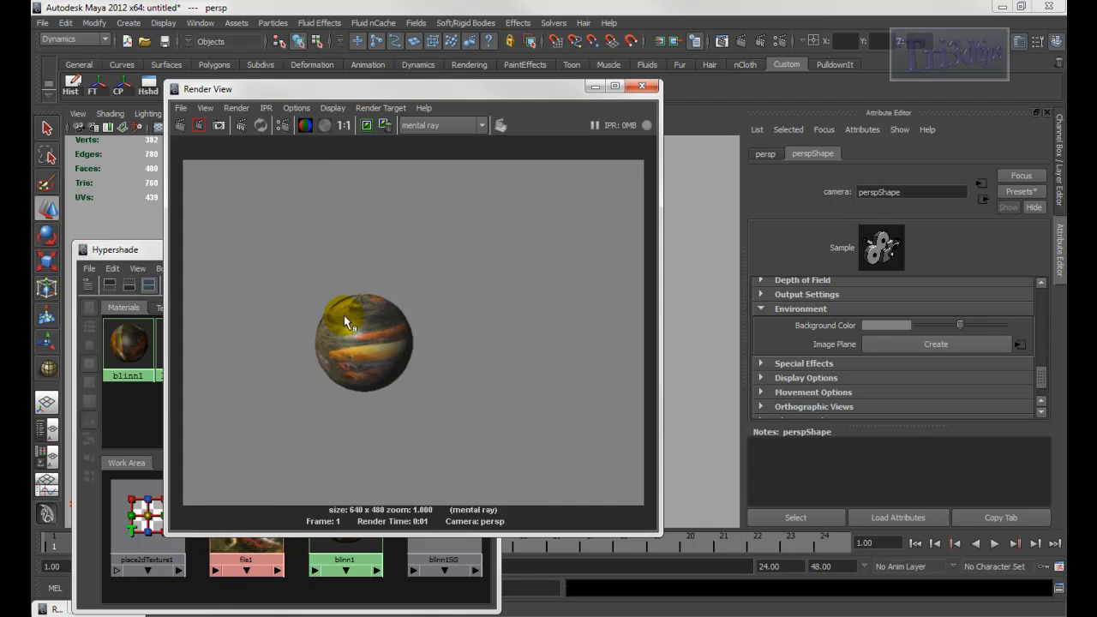
Enable contours around all poly faces under Draw By Property Difference in the render settings
{"action": "left_click_drag", "start_coordinate": [110, 249], "coordinate": [130, 182]}
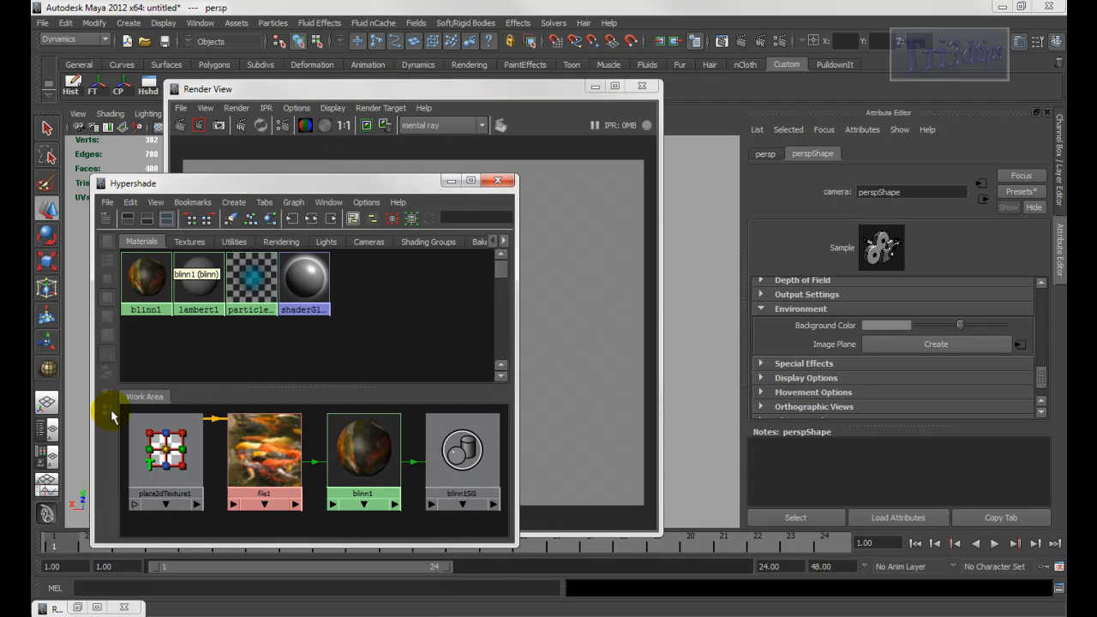
{"action": "left_click", "coordinate": [76, 607]}
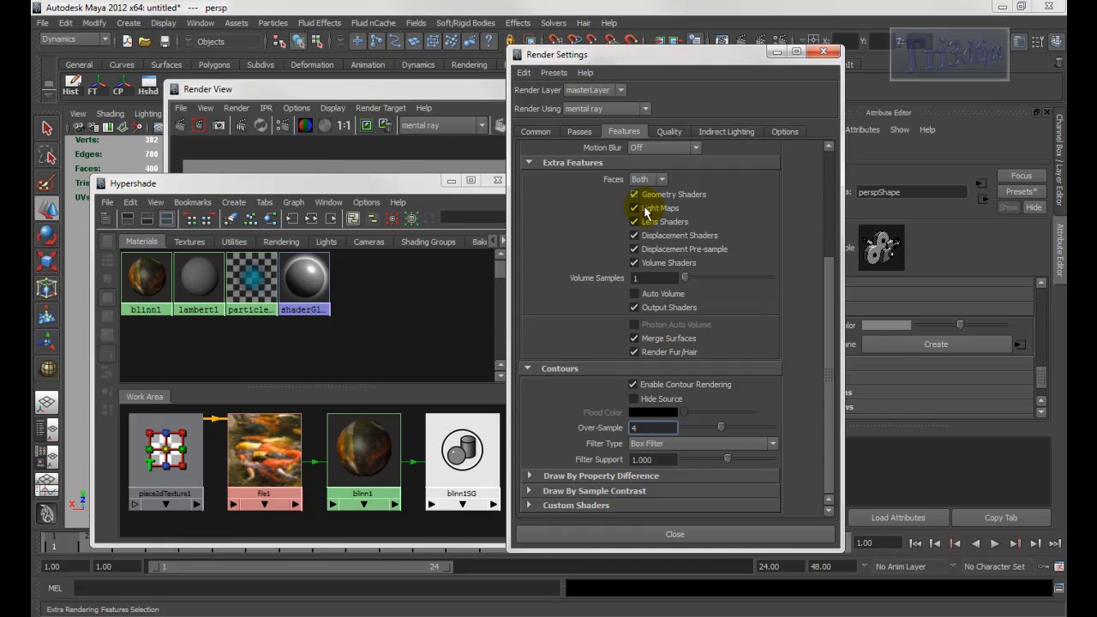
{"action": "left_click_drag", "start_coordinate": [583, 62], "coordinate": [680, 61]}
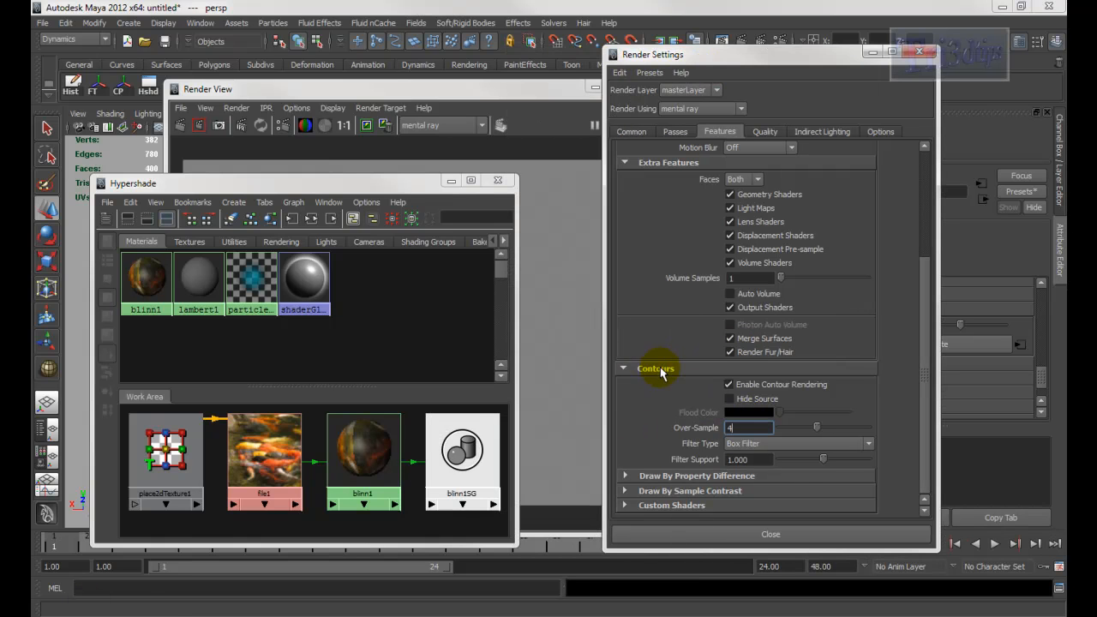
{"action": "left_click", "coordinate": [626, 477]}
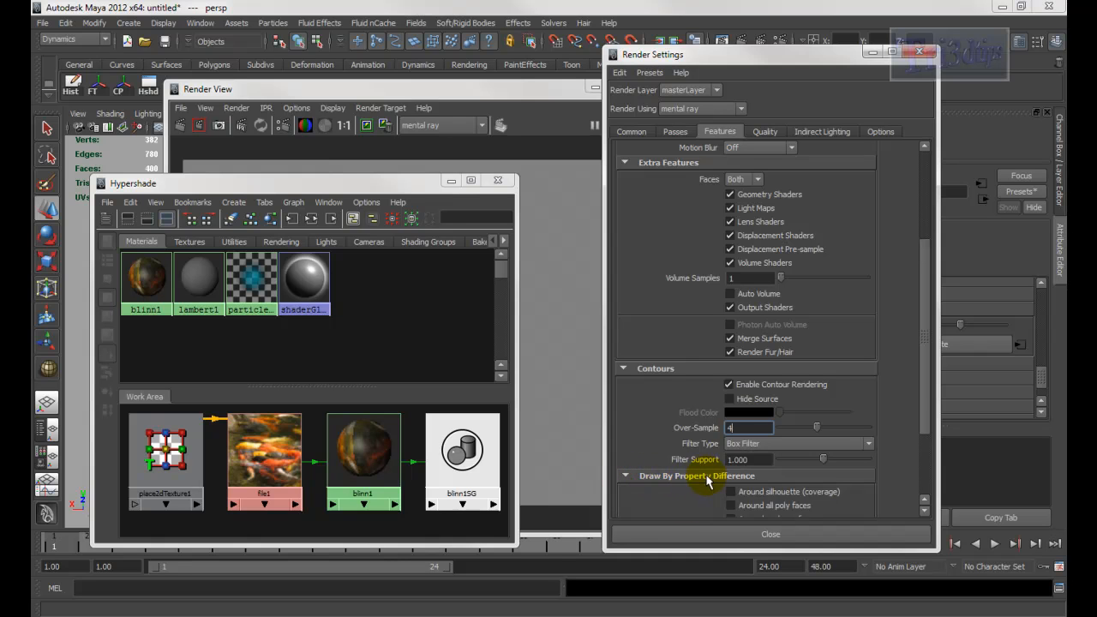
{"action": "scroll", "coordinate": [814, 433], "scroll_direction": "down", "scroll_amount": 5}
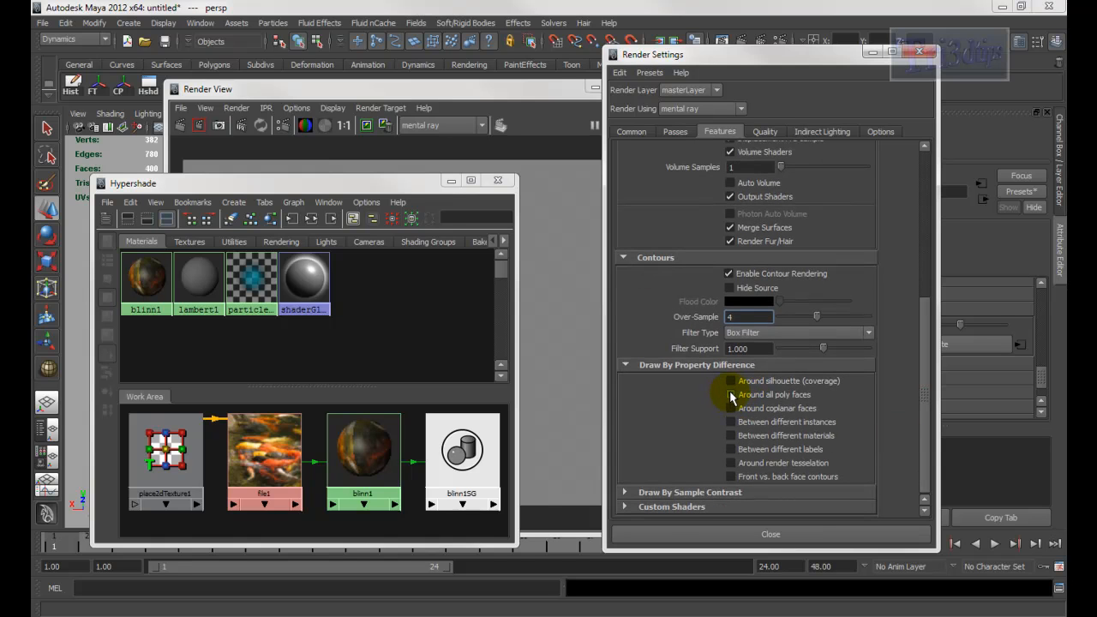
{"action": "left_click", "coordinate": [730, 394]}
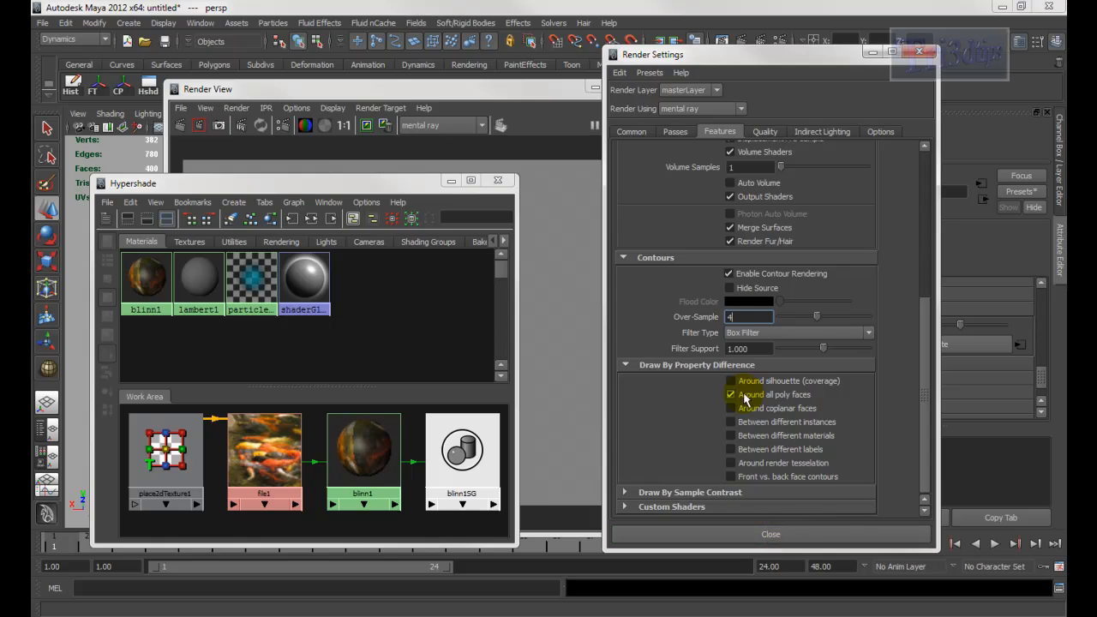
{"action": "left_click", "coordinate": [762, 537]}
Re-render a region around the sphere in the Render View, then clear the floating windows from the viewport
{"action": "left_click", "coordinate": [529, 126]}
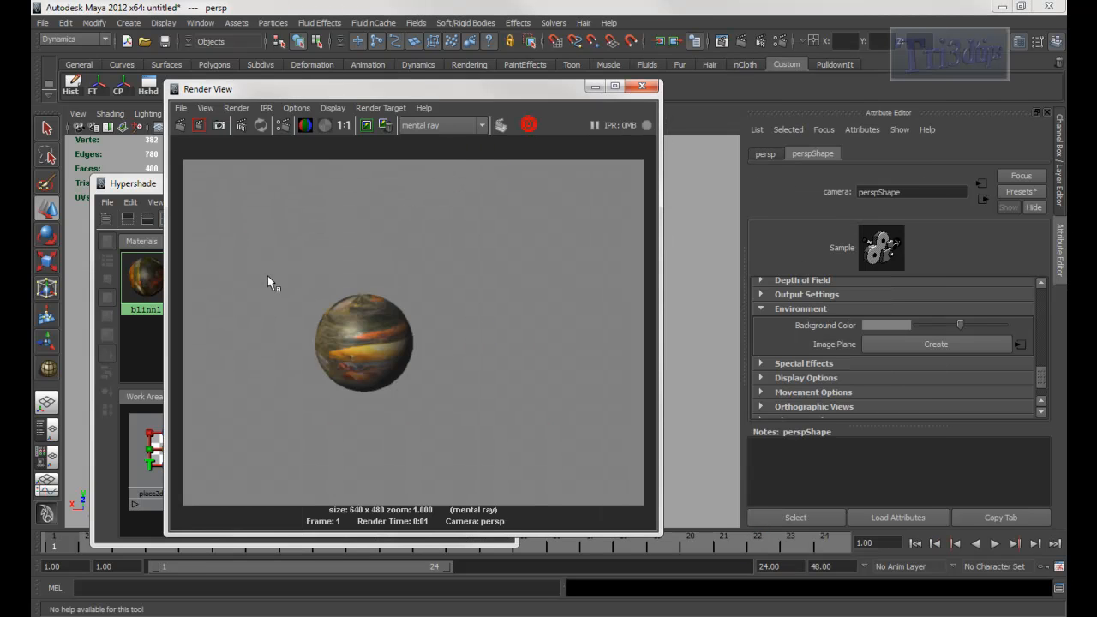
{"action": "left_click_drag", "start_coordinate": [254, 245], "coordinate": [549, 433]}
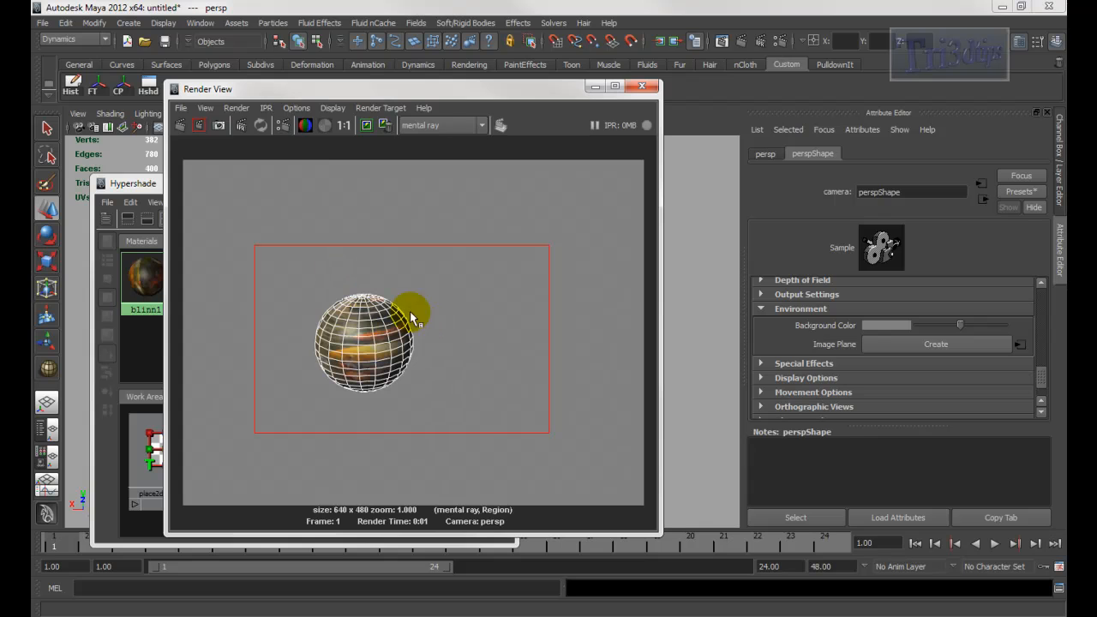
{"action": "left_click", "coordinate": [595, 86]}
{"action": "left_click", "coordinate": [444, 178]}
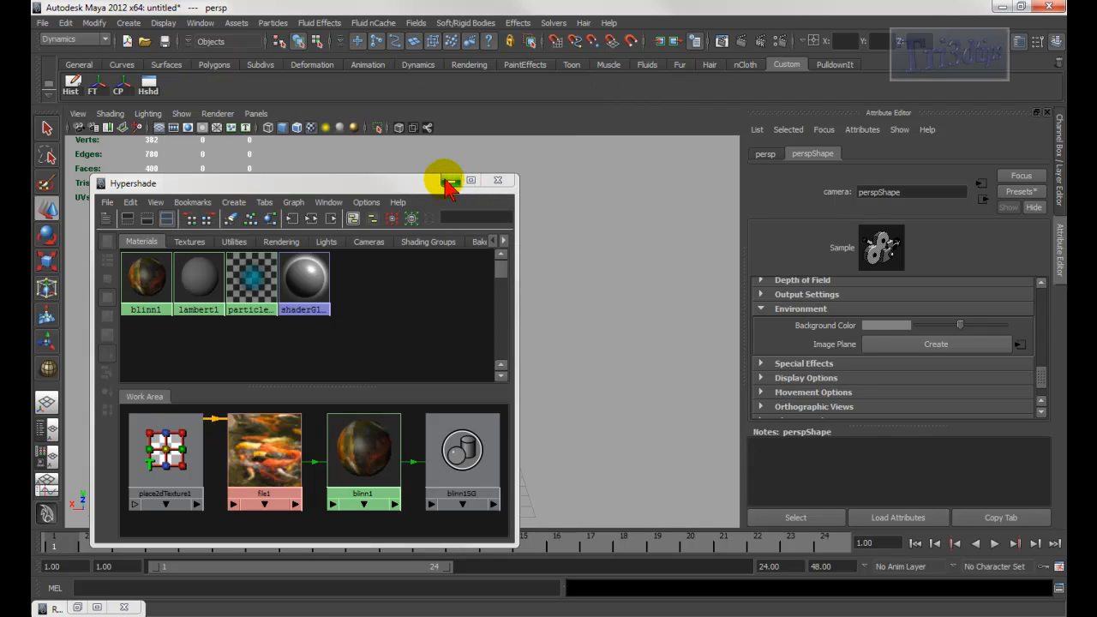
Show the resolution gate, frame the sphere larger and more centrally inside it, and render the persp view
{"action": "scroll", "coordinate": [459, 301], "scroll_direction": "up", "scroll_amount": 3}
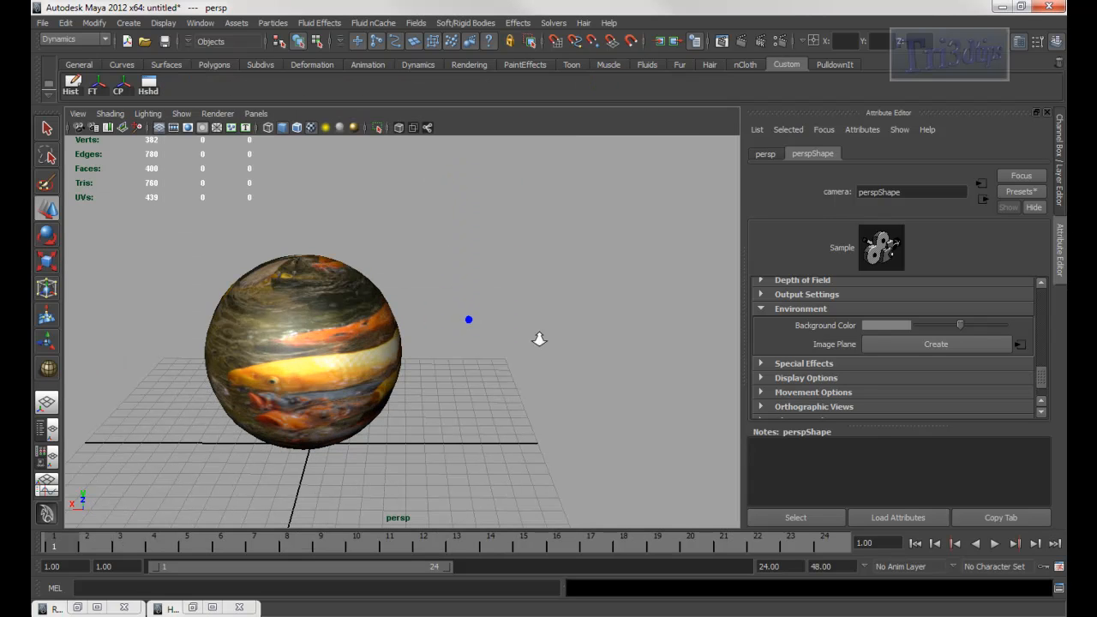
{"action": "left_click", "coordinate": [188, 128]}
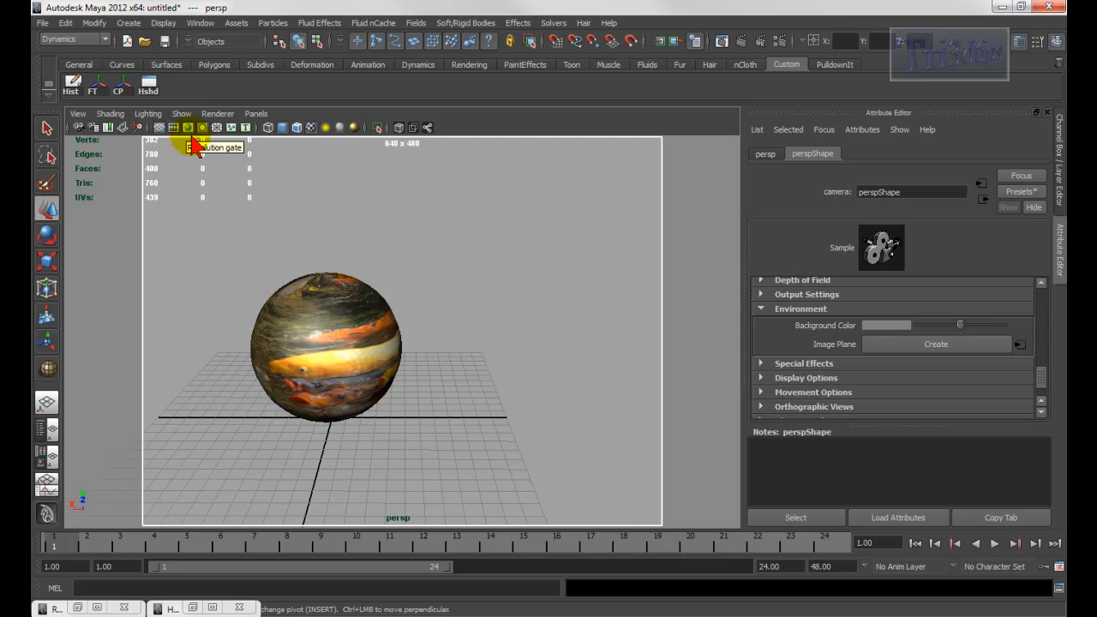
{"action": "middle_click_drag", "start_coordinate": [459, 280], "coordinate": [559, 276], "text": "alt"}
{"action": "right_click_drag", "start_coordinate": [559, 276], "coordinate": [600, 286], "text": "alt"}
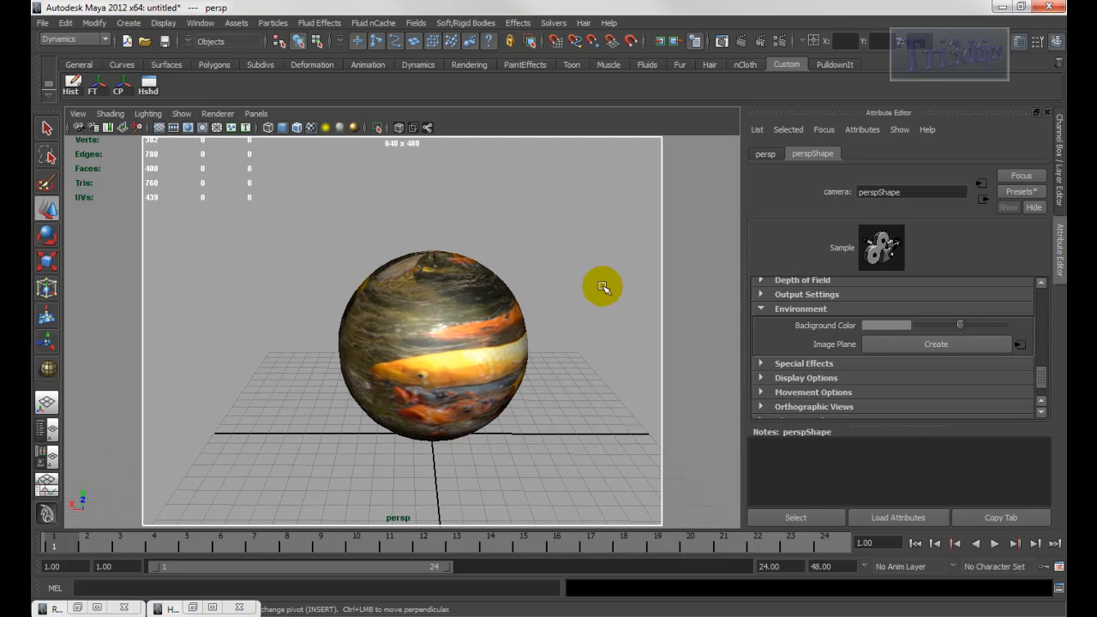
{"action": "left_click", "coordinate": [742, 41]}
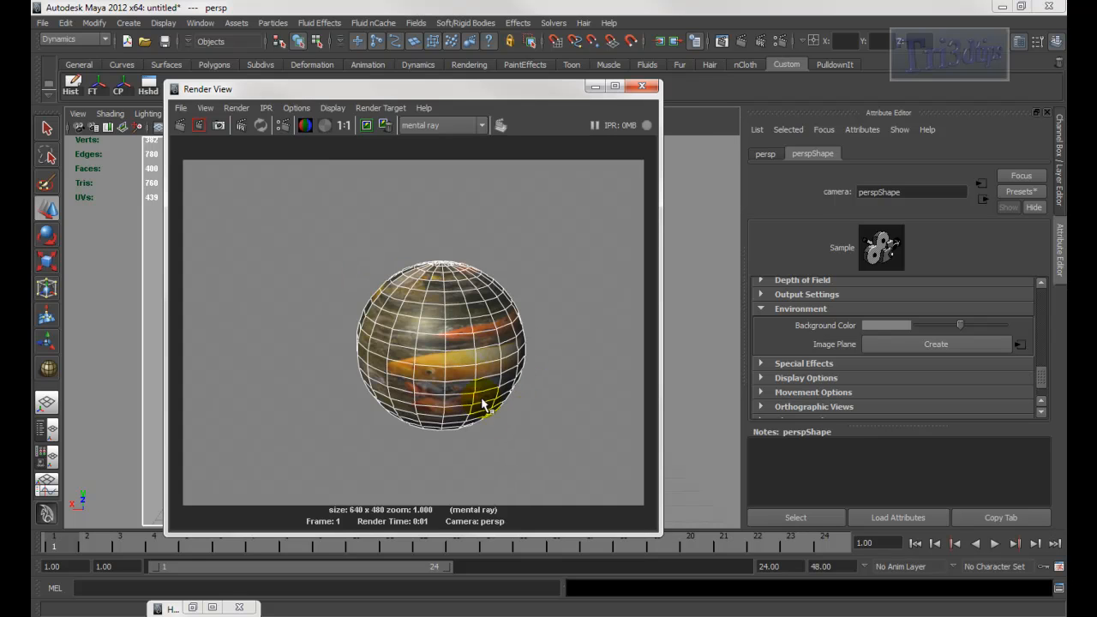
Set the contour over-sample to 1 and re-render a region around the whole sphere
{"action": "left_click", "coordinate": [781, 42]}
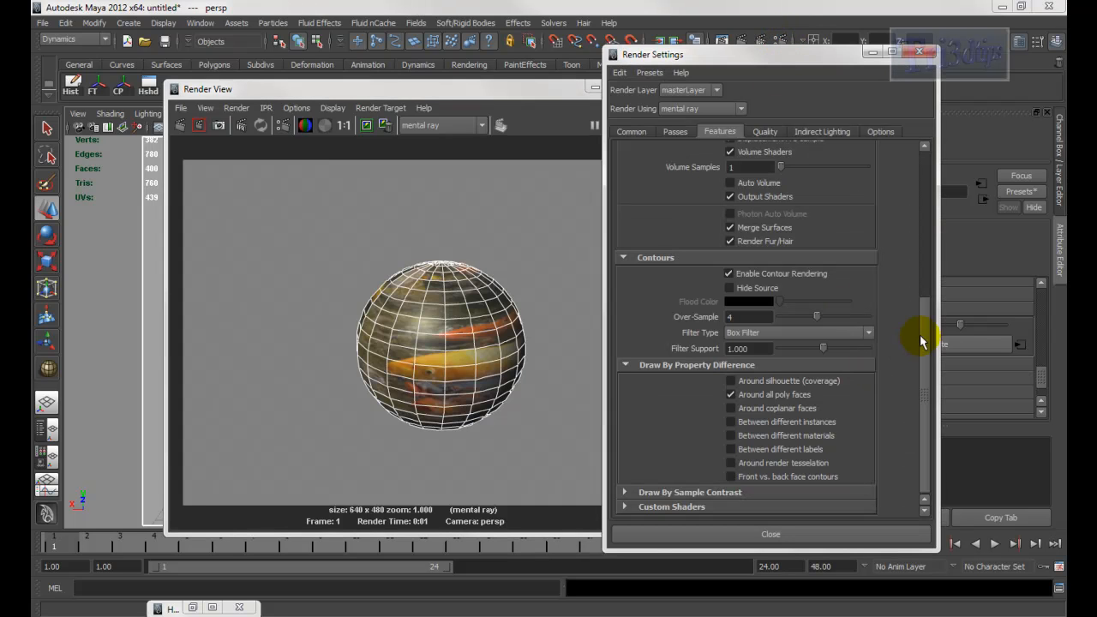
{"action": "double_click", "coordinate": [746, 316]}
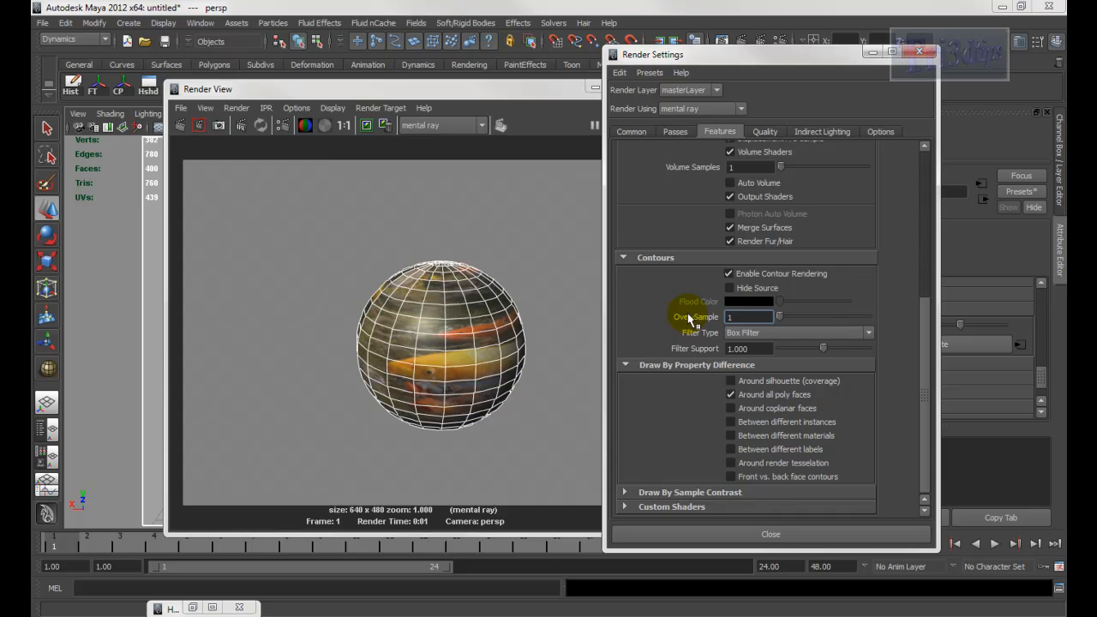
{"action": "left_click", "coordinate": [302, 225]}
{"action": "left_click_drag", "start_coordinate": [632, 499], "coordinate": [579, 453]}
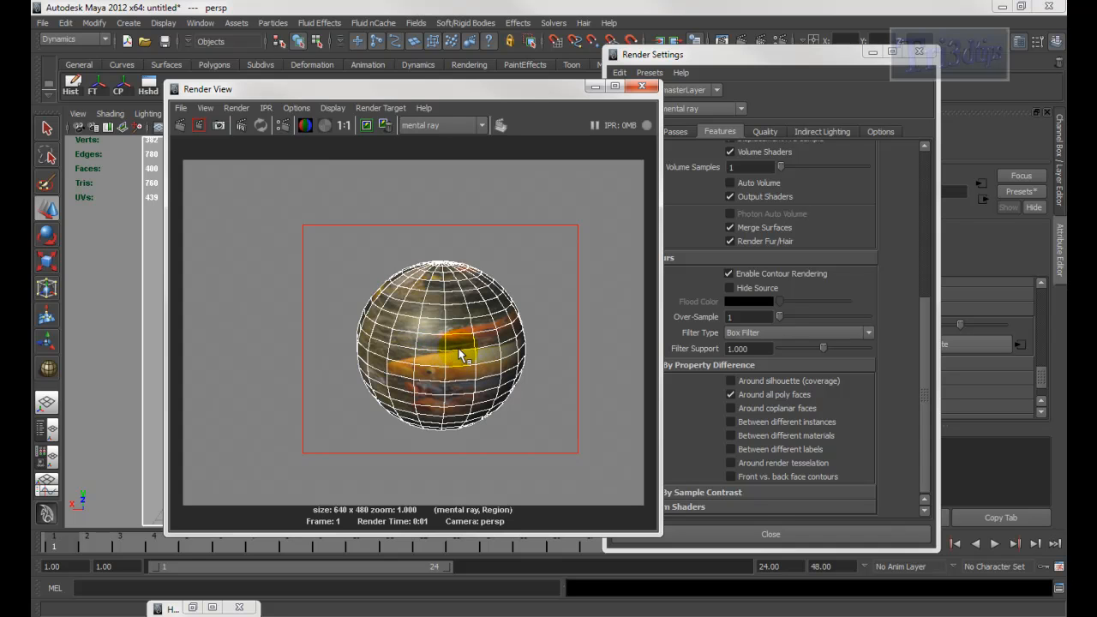
Set the contour over-sample to 4 and re-render a region around the sphere, keeping the previous image for comparison
{"action": "left_click", "coordinate": [754, 316]}
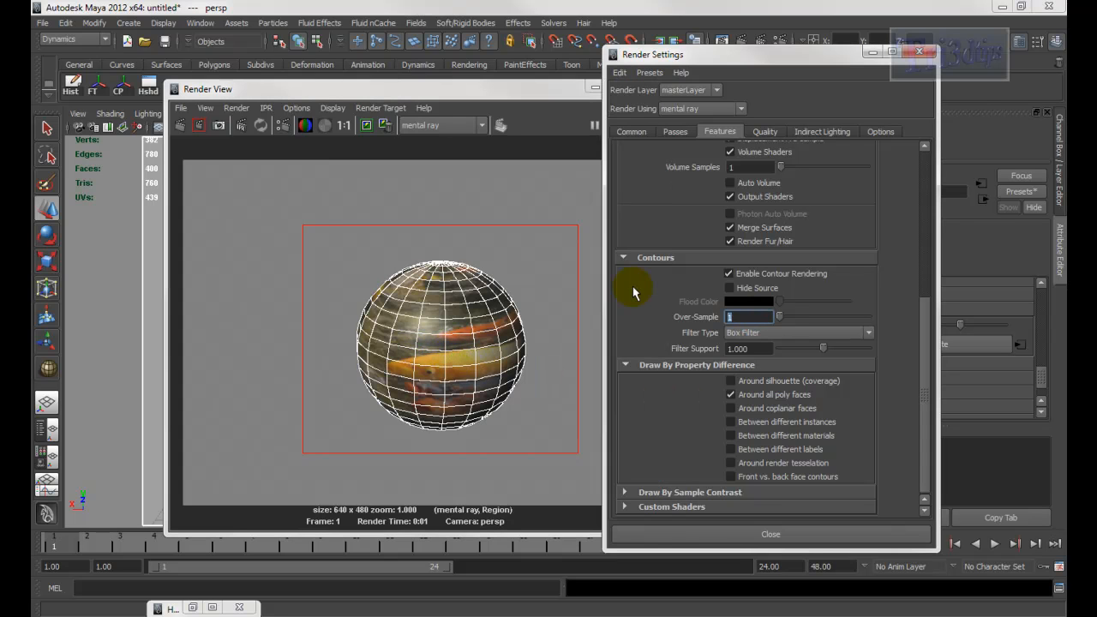
{"action": "left_click", "coordinate": [367, 126]}
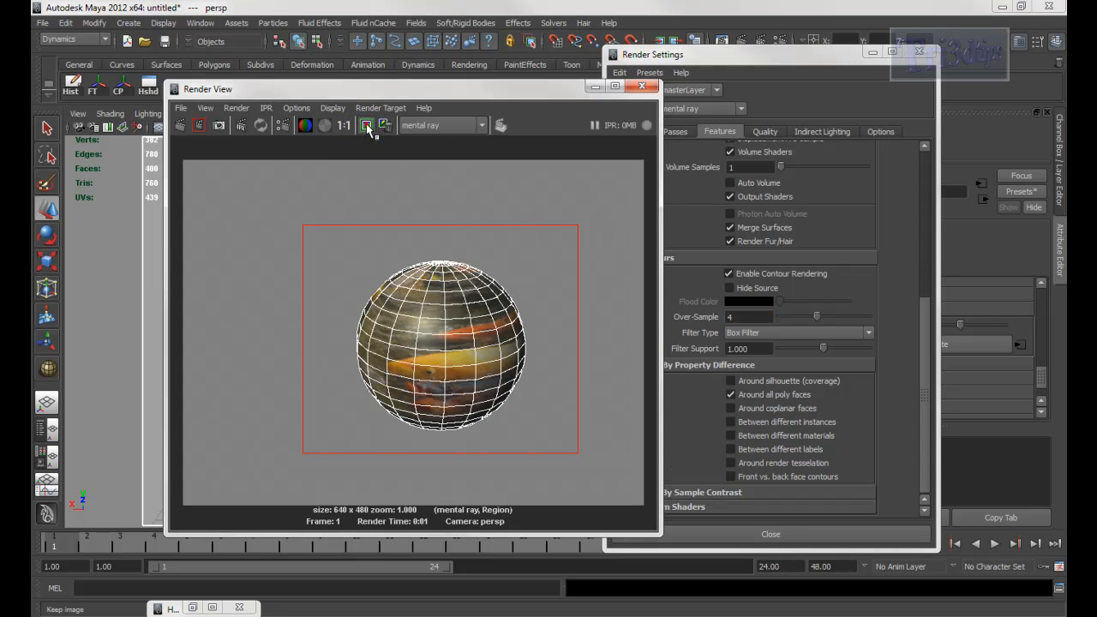
{"action": "left_click_drag", "start_coordinate": [302, 222], "coordinate": [576, 446]}
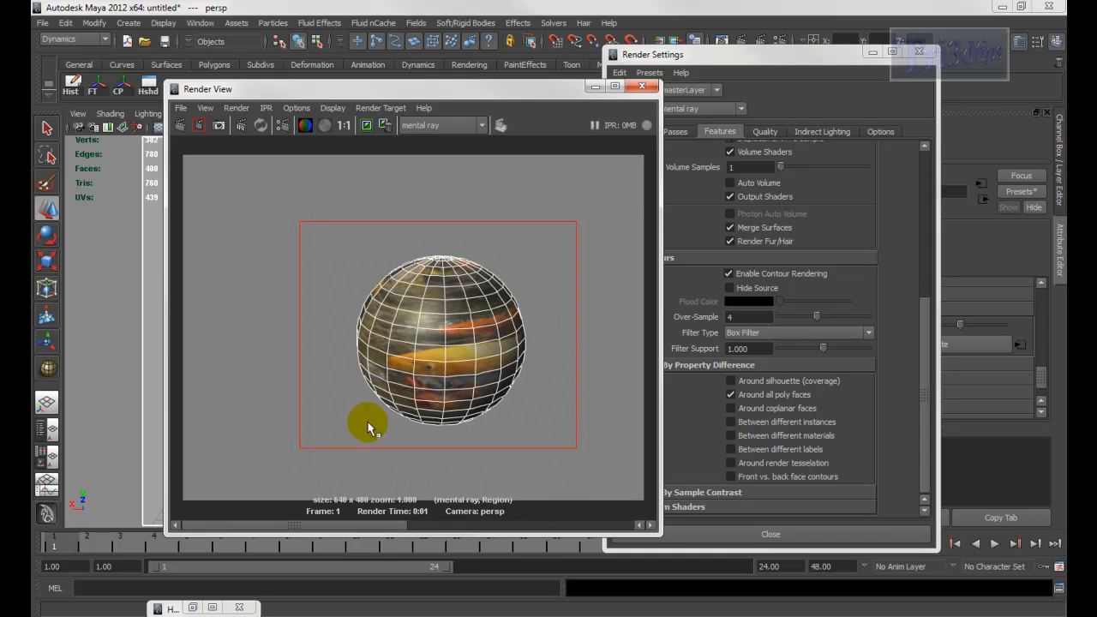
{"action": "left_click_drag", "start_coordinate": [289, 524], "coordinate": [371, 535]}
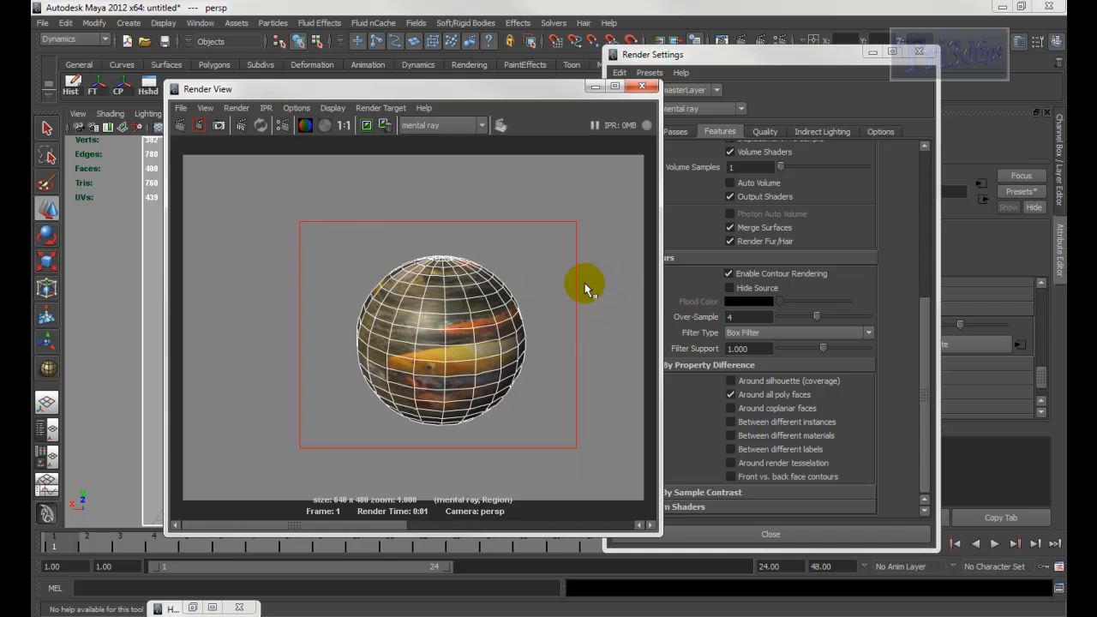
Clear the Render View and Render Settings windows from the viewport, then select the sphere and show its channels
{"action": "left_click", "coordinate": [642, 87]}
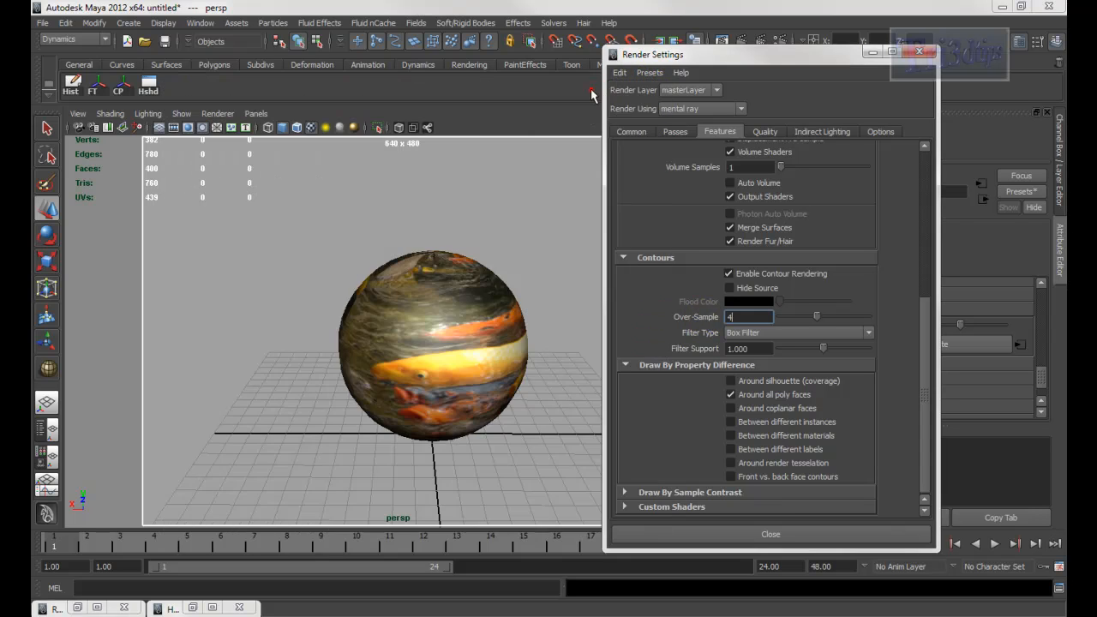
{"action": "left_click", "coordinate": [919, 52]}
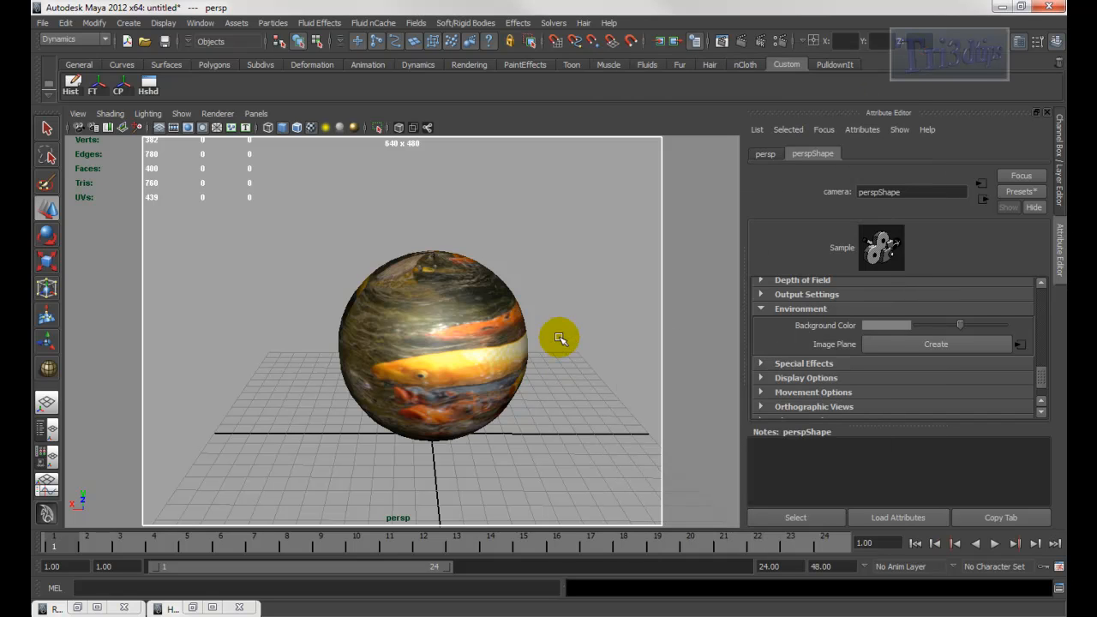
{"action": "left_click", "coordinate": [583, 303]}
{"action": "left_click", "coordinate": [478, 303]}
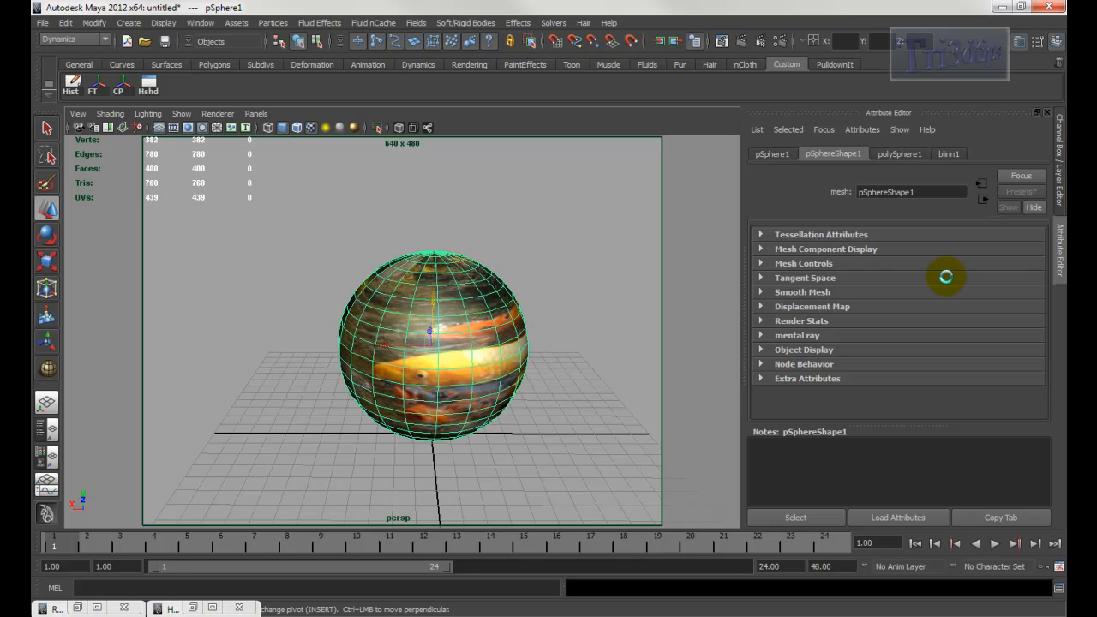
{"action": "left_click", "coordinate": [1059, 161]}
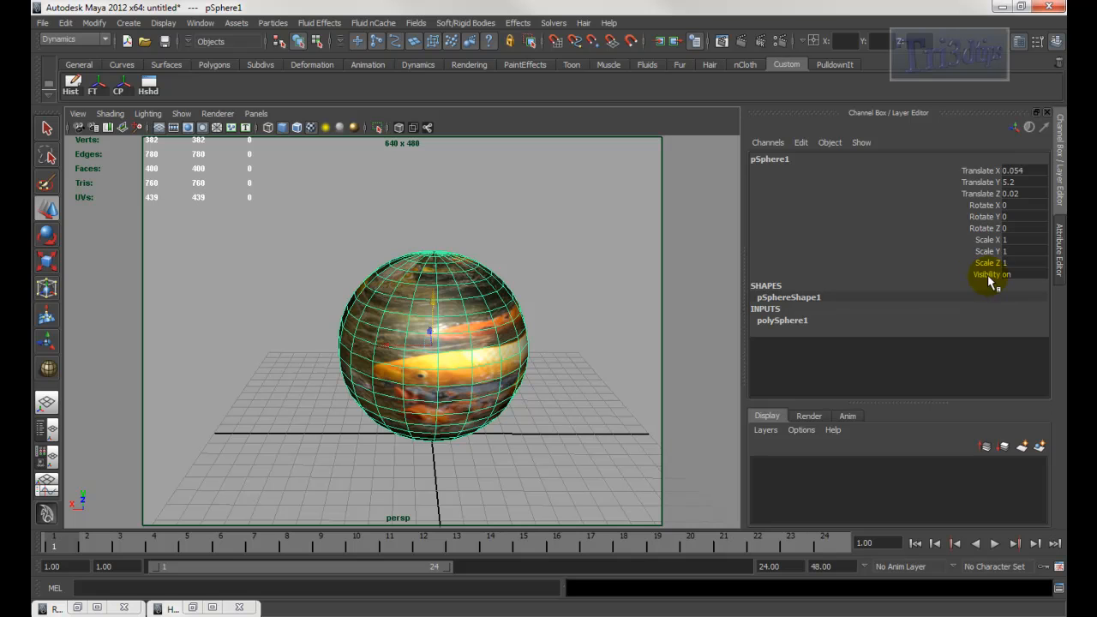
Add a keyable float attribute named wireOnOff to the sphere with minimum 0, maximum 10 and default 5
{"action": "left_click", "coordinate": [801, 143]}
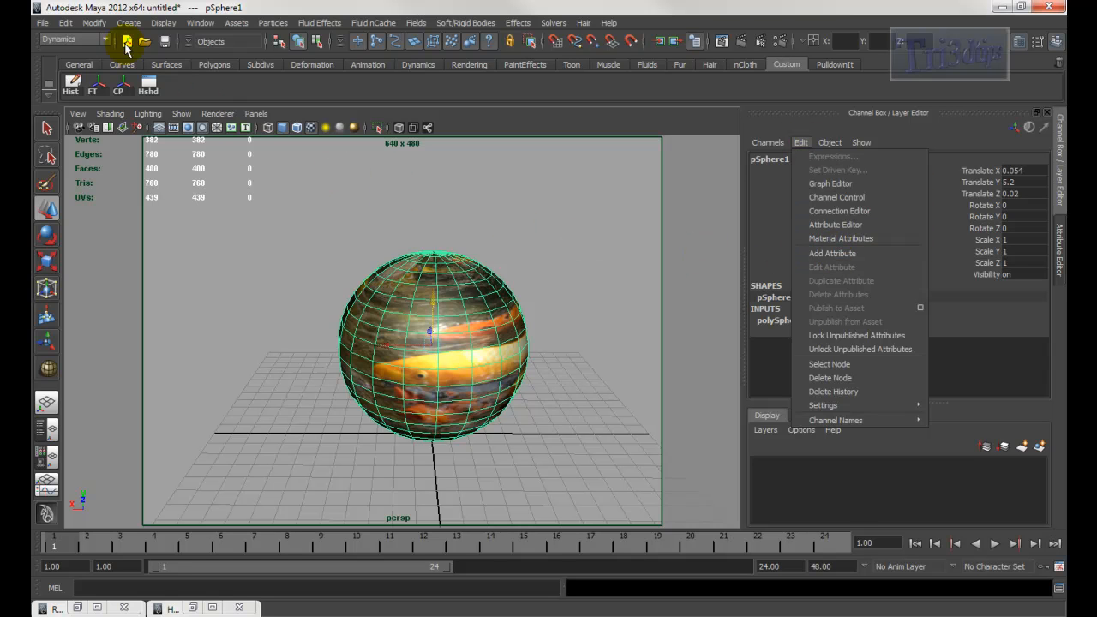
{"action": "left_click", "coordinate": [91, 23]}
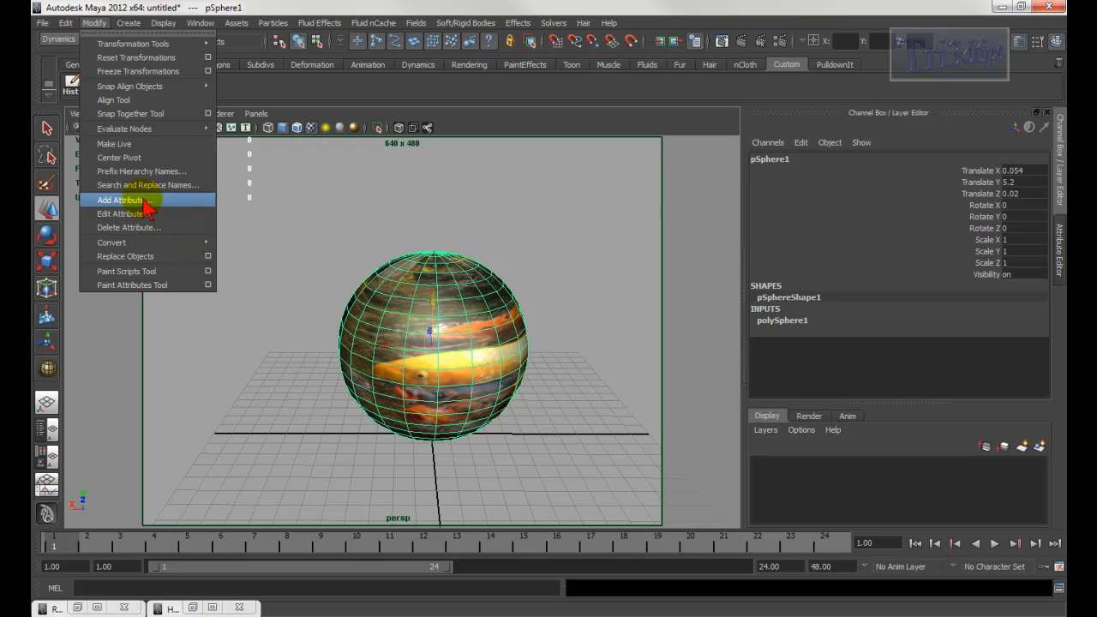
{"action": "left_click", "coordinate": [802, 143]}
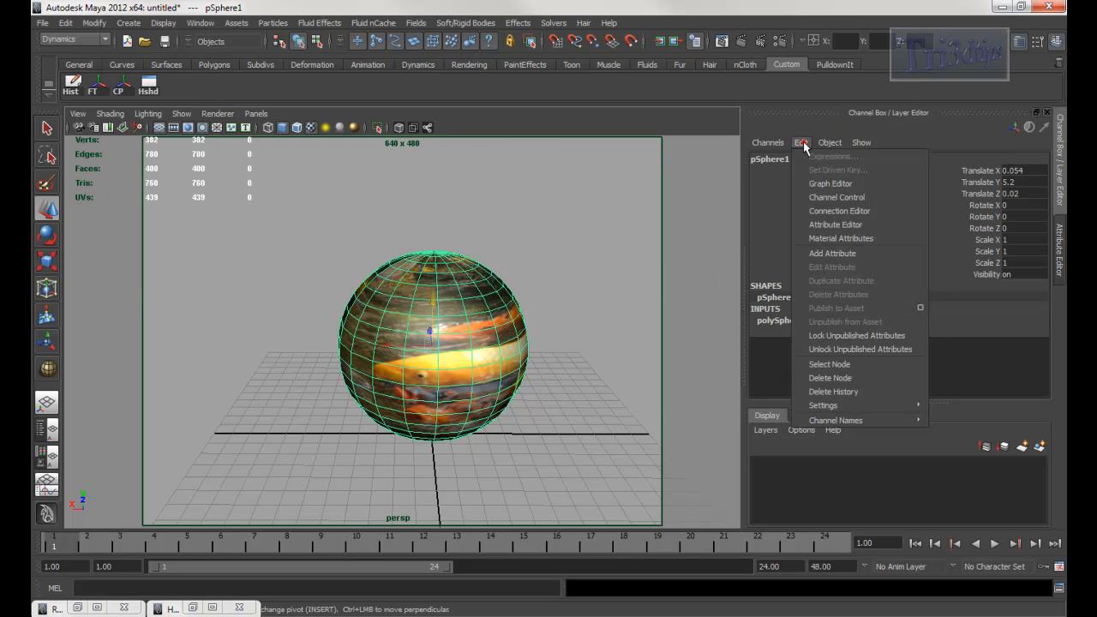
{"action": "left_click", "coordinate": [827, 253]}
{"action": "left_click", "coordinate": [604, 176]}
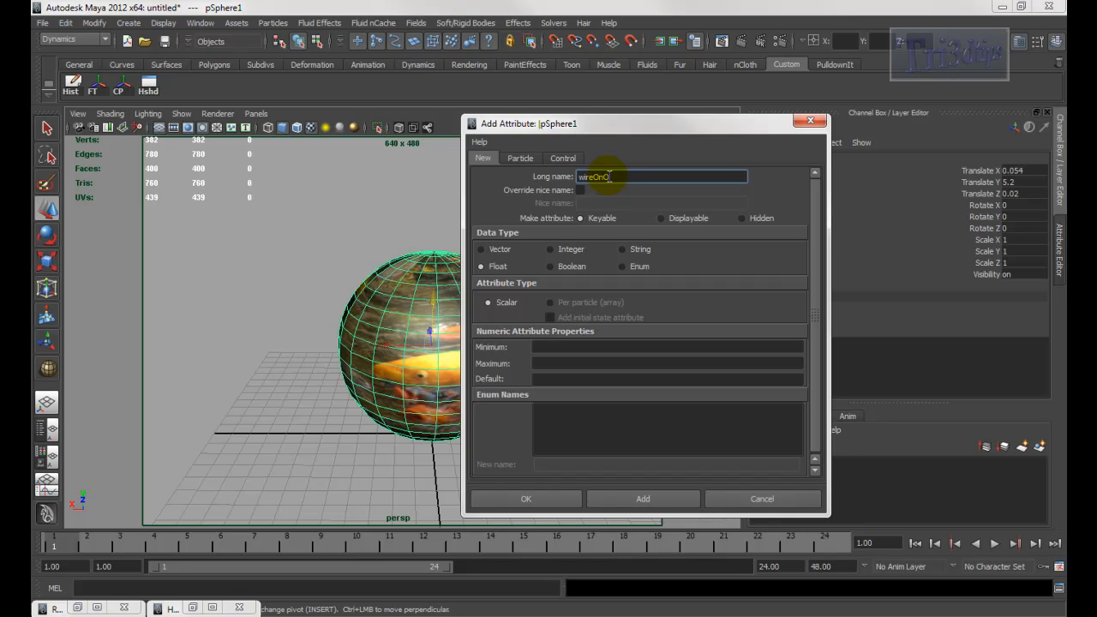
{"action": "left_click", "coordinate": [547, 345]}
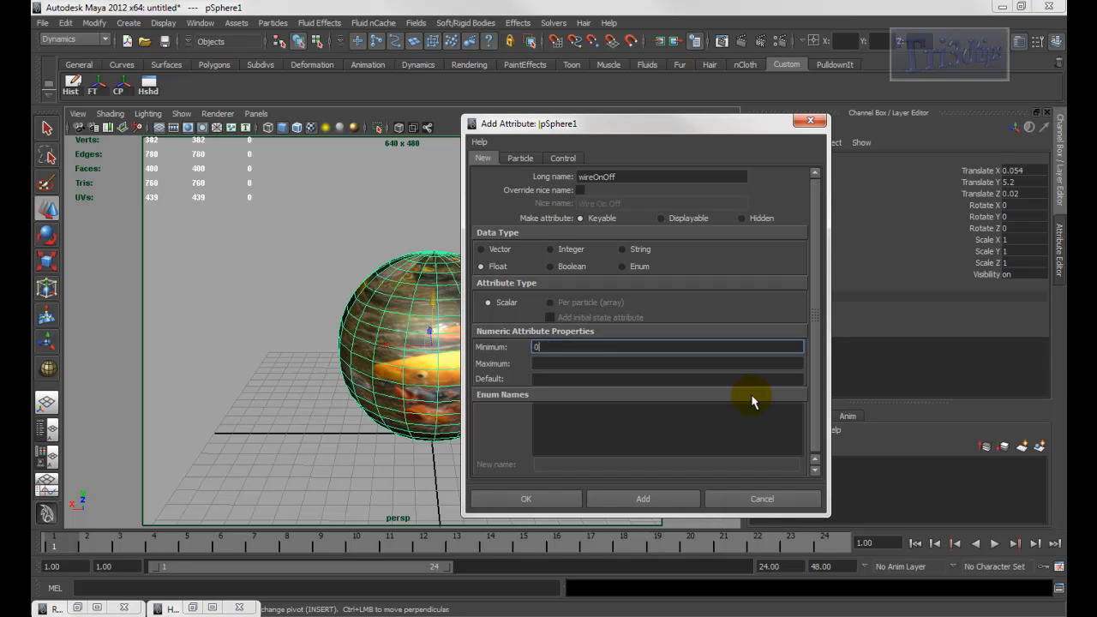
{"action": "left_click", "coordinate": [565, 363]}
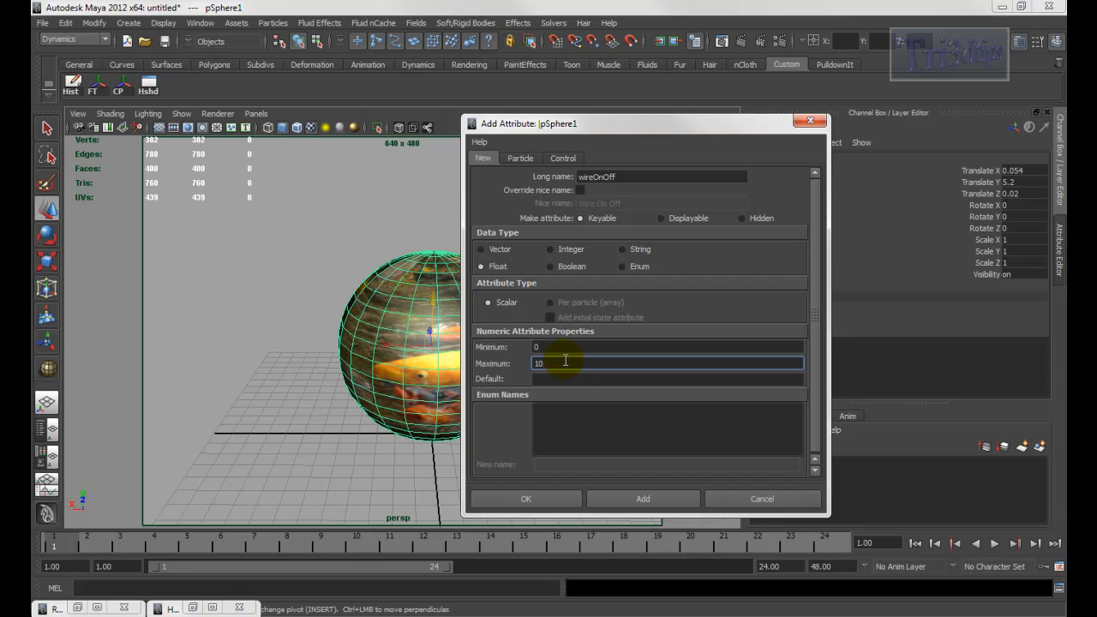
{"action": "left_click", "coordinate": [551, 377]}
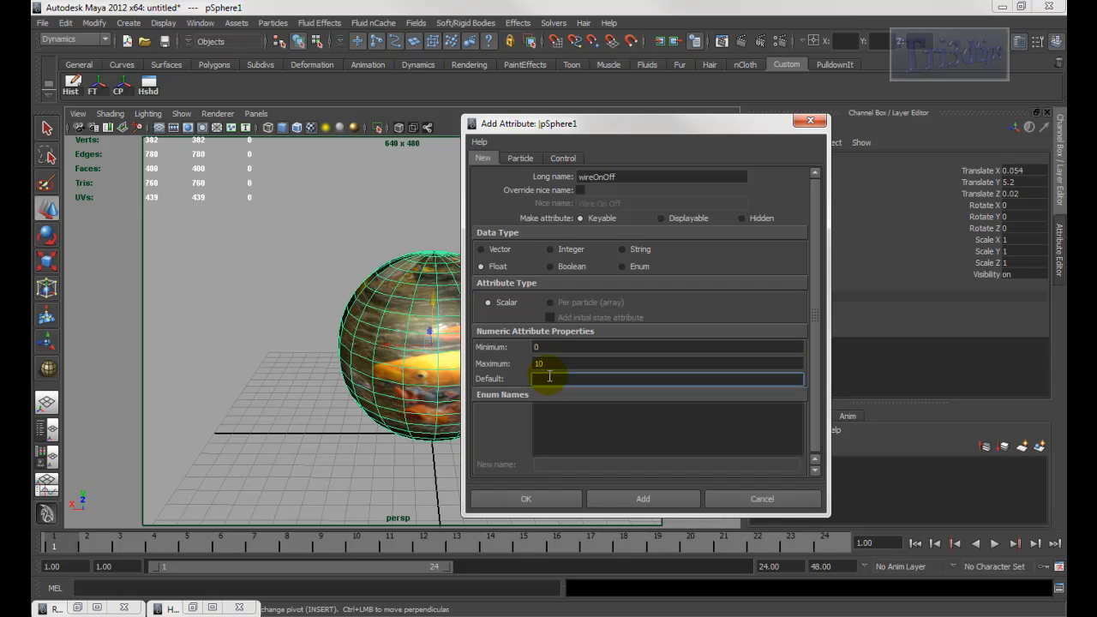
{"action": "type", "text": "5"}
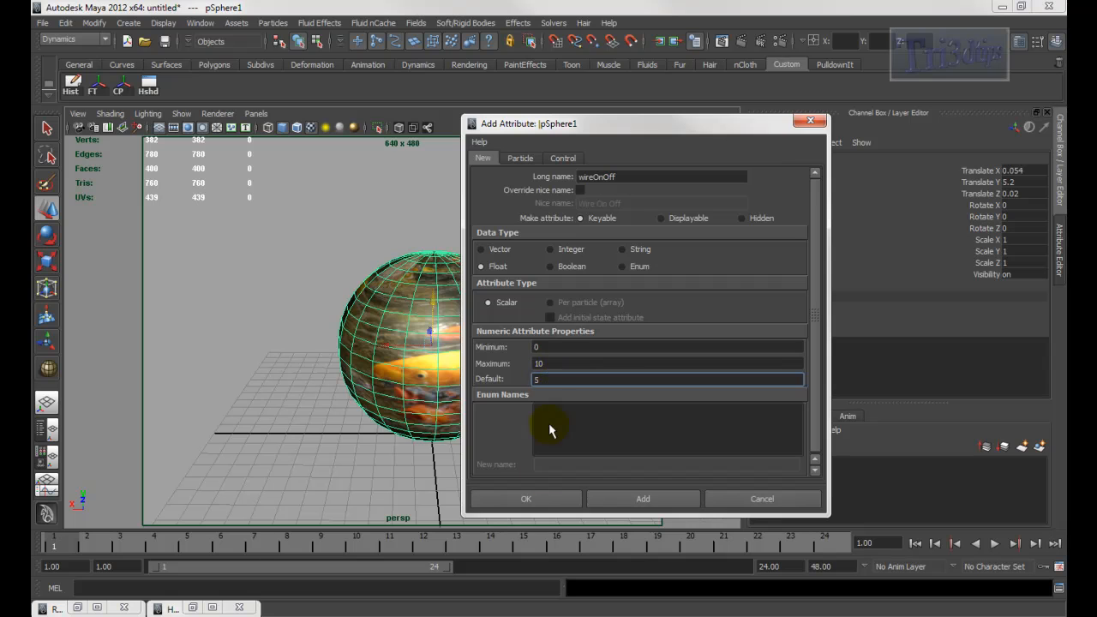
{"action": "left_click", "coordinate": [550, 496]}
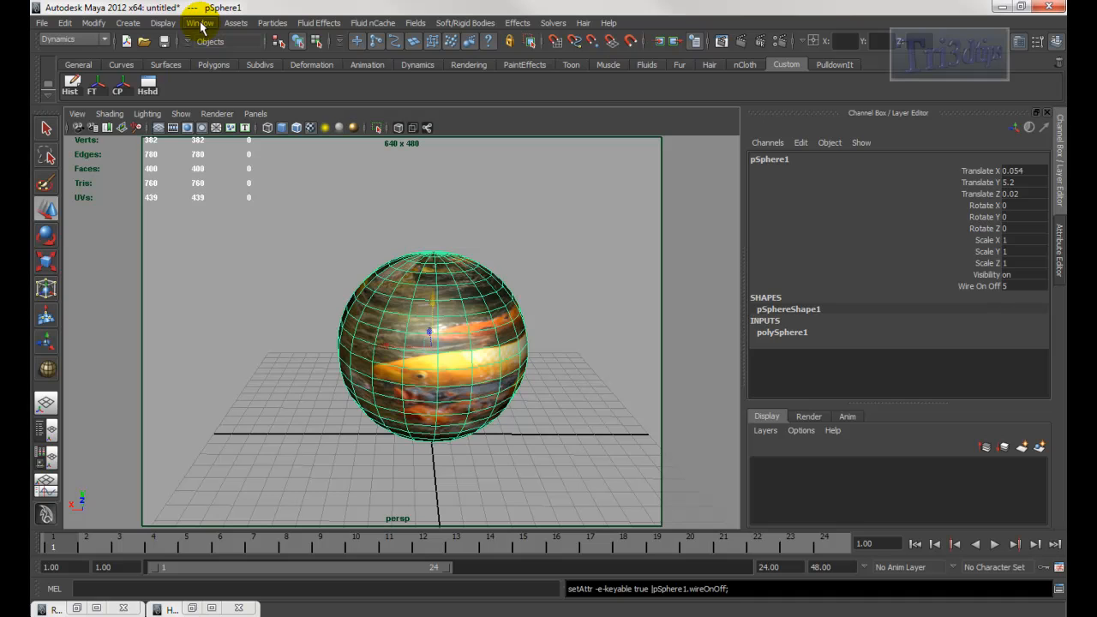
Graph the sphere's connections in the Hypergraph and place the pSphere1 node above the other nodes
{"action": "left_click", "coordinate": [198, 26]}
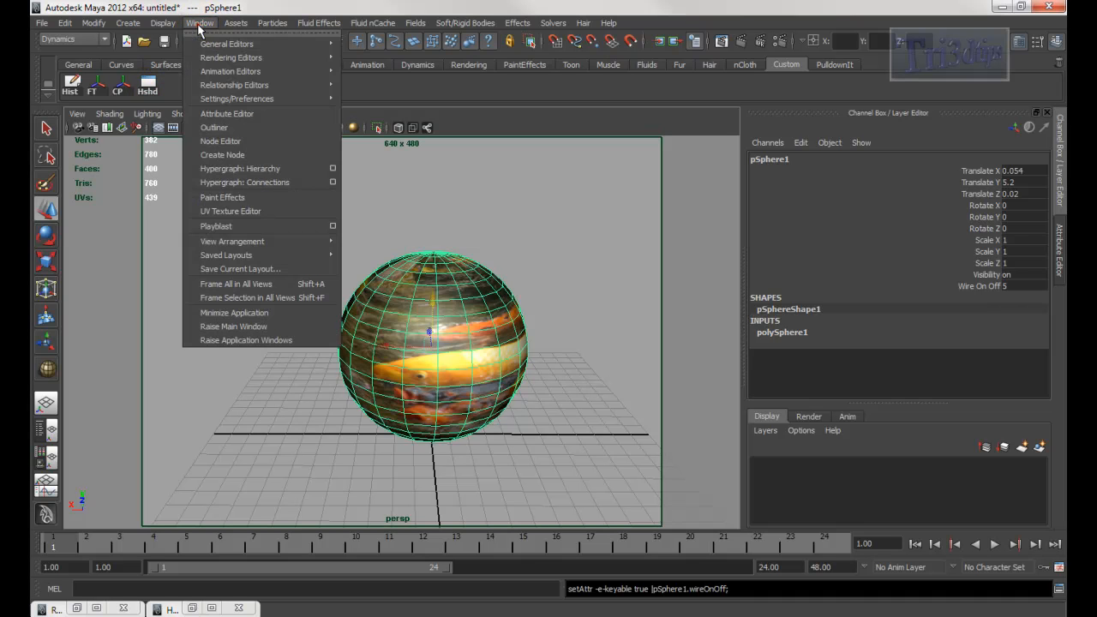
{"action": "left_click", "coordinate": [281, 183]}
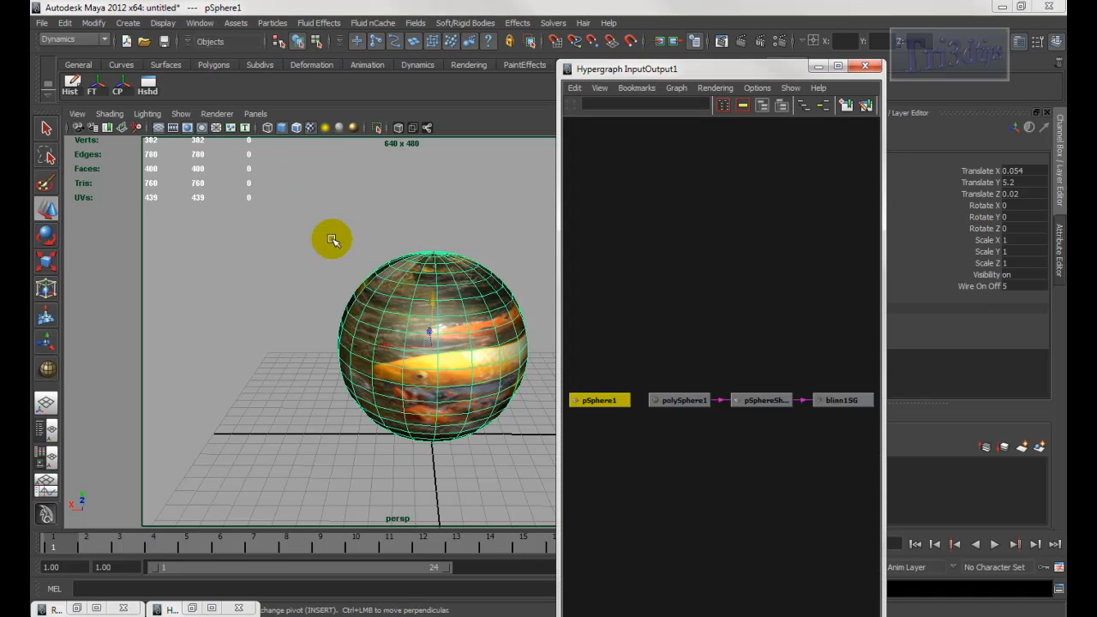
{"action": "left_click_drag", "start_coordinate": [617, 399], "coordinate": [720, 312]}
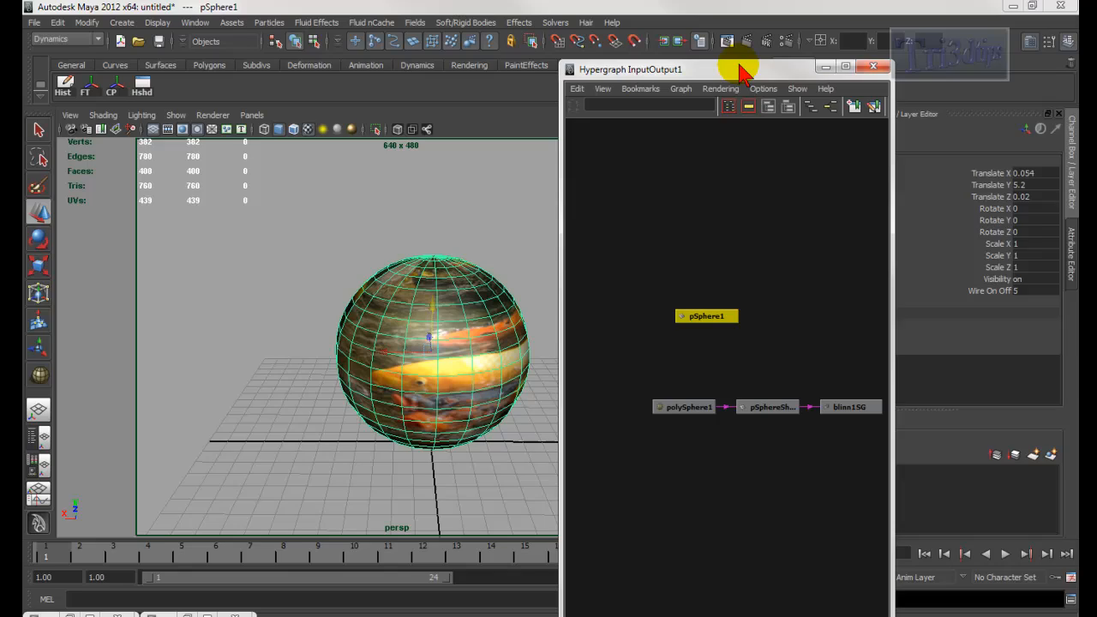
{"action": "left_click_drag", "start_coordinate": [740, 66], "coordinate": [327, 51]}
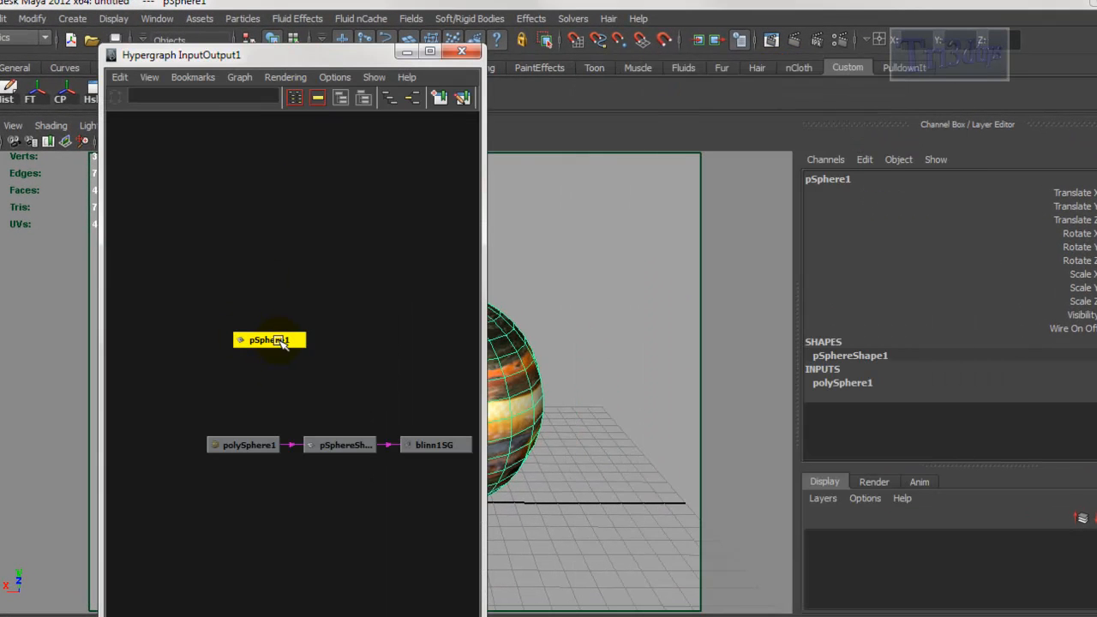
Connect pSphere1's wireOnOff output to the miContourAlpha input of blinn1SG, then clear the connection windows from the viewport
{"action": "middle_click_drag", "start_coordinate": [282, 338], "coordinate": [338, 351]}
{"action": "middle_click_drag", "start_coordinate": [428, 443], "coordinate": [428, 444]}
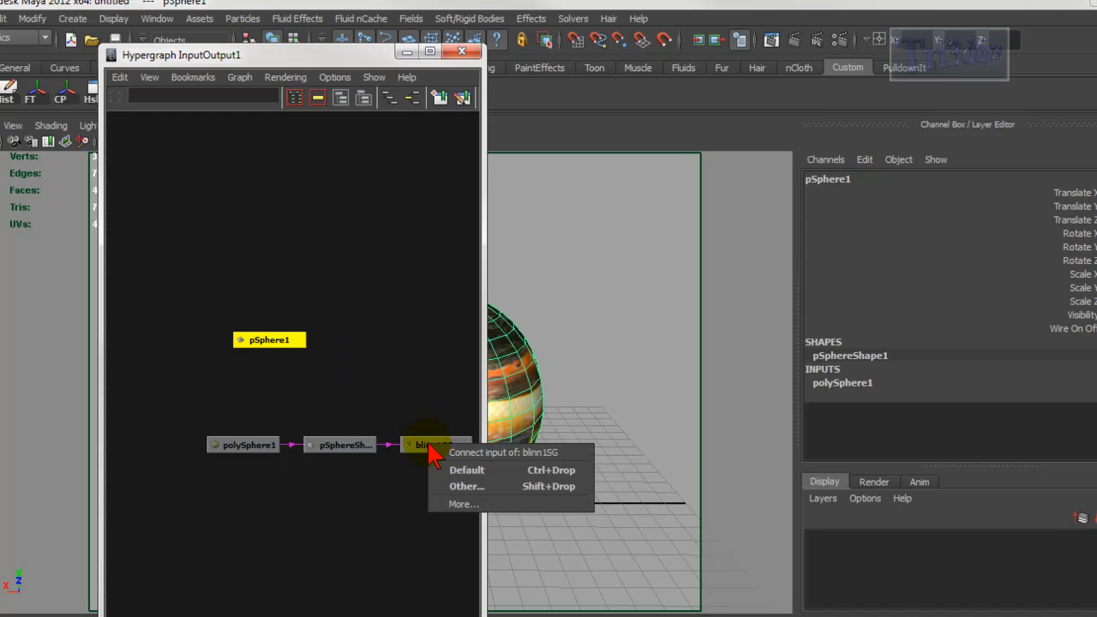
{"action": "left_click", "coordinate": [452, 485]}
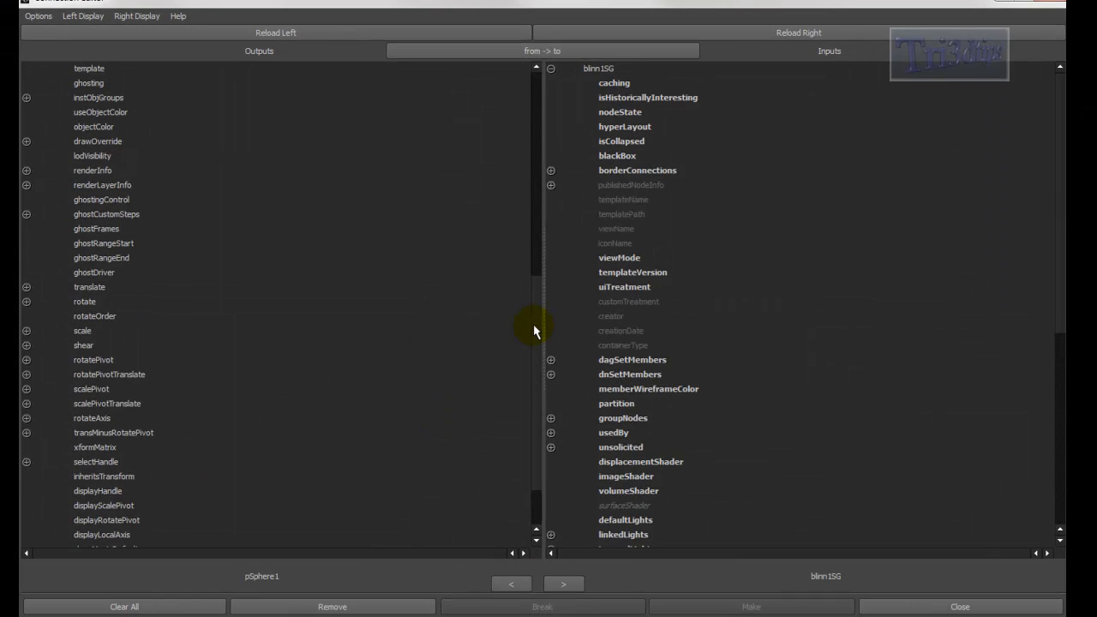
{"action": "left_click_drag", "start_coordinate": [535, 325], "coordinate": [536, 452]}
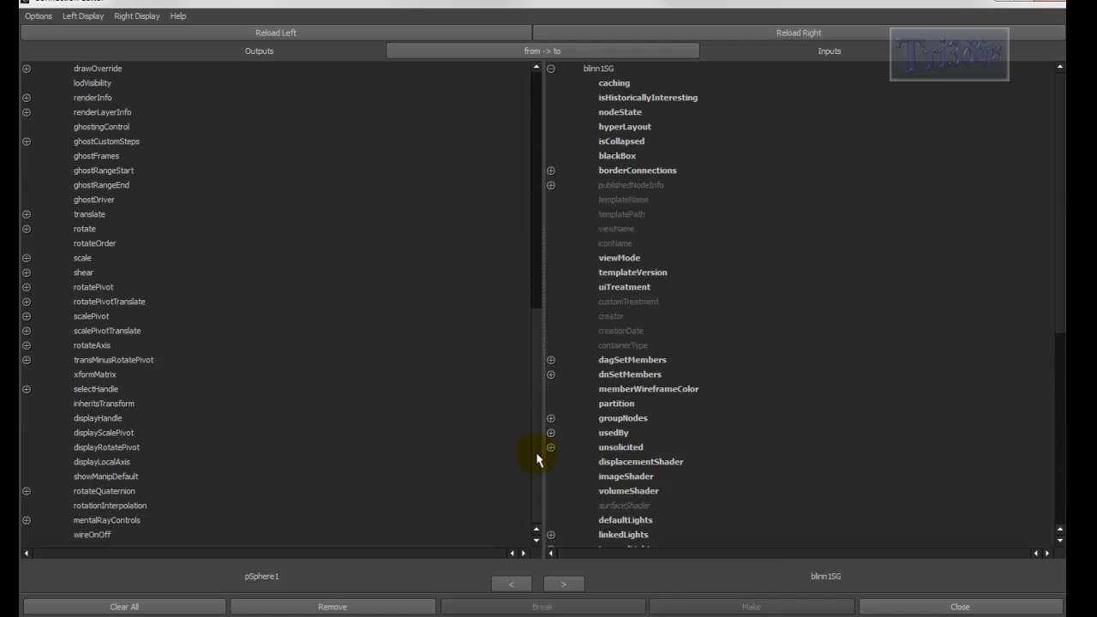
{"action": "left_click", "coordinate": [89, 535]}
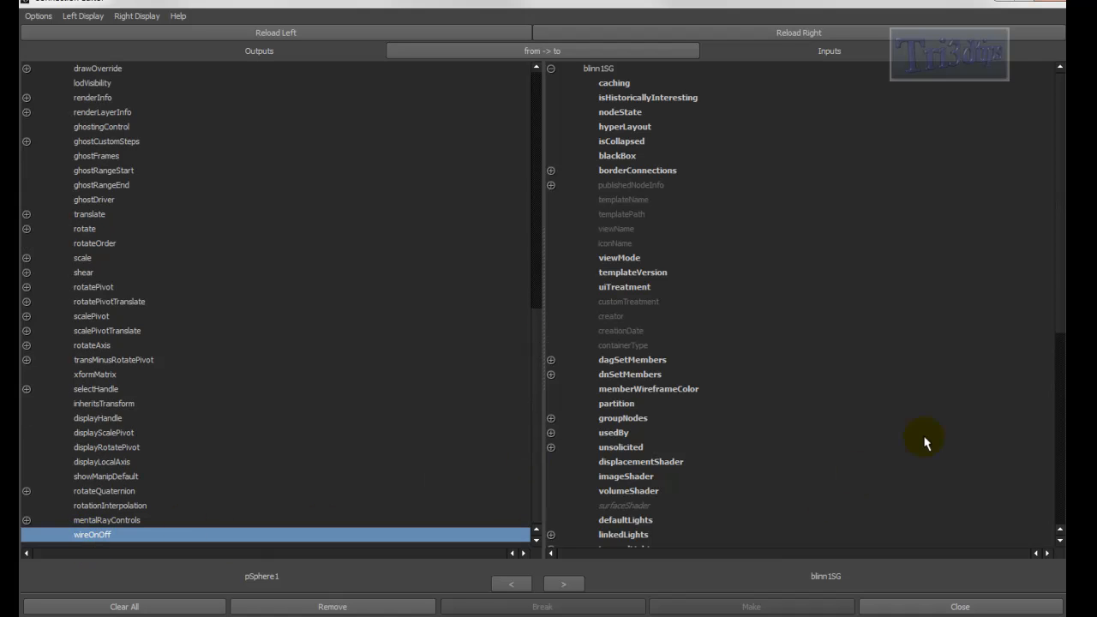
{"action": "left_click_drag", "start_coordinate": [1063, 208], "coordinate": [1061, 403]}
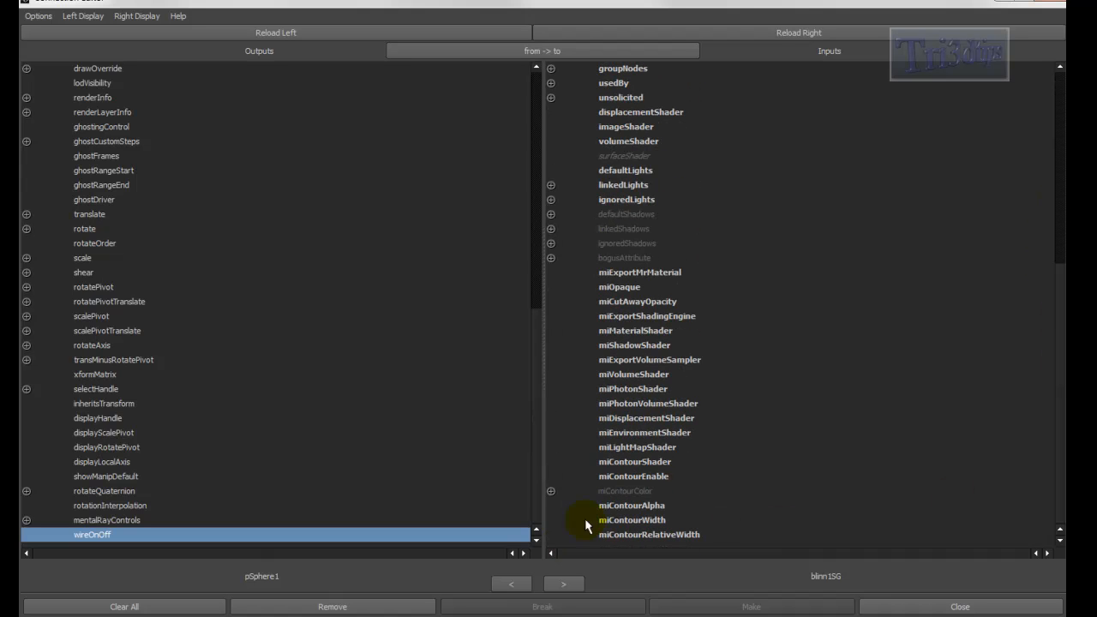
{"action": "left_click", "coordinate": [635, 505]}
{"action": "left_click", "coordinate": [565, 587]}
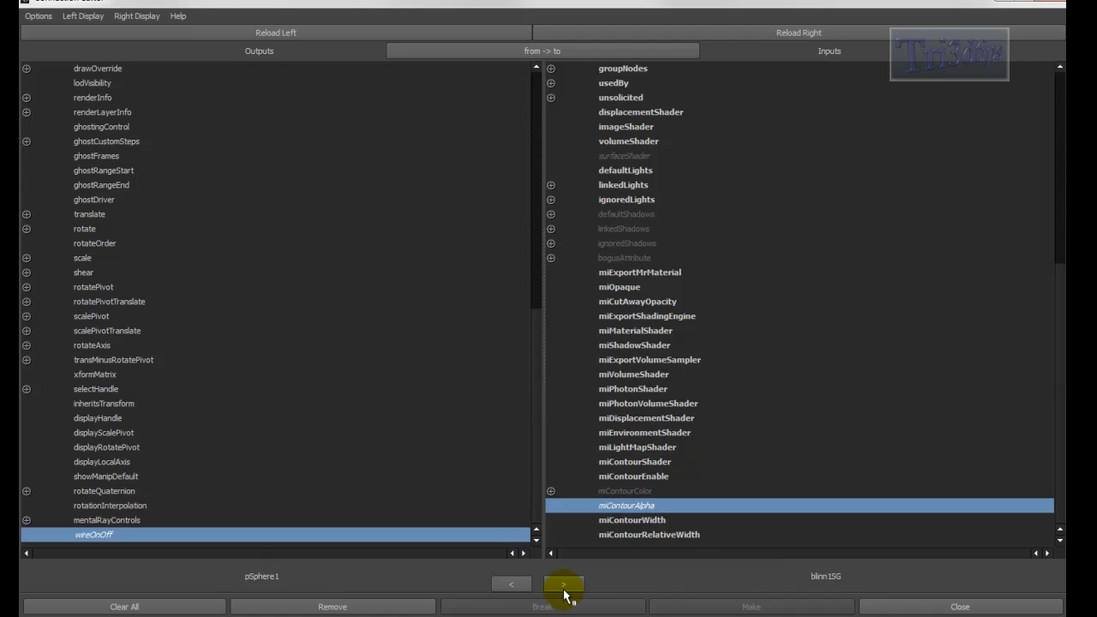
{"action": "left_click", "coordinate": [948, 607]}
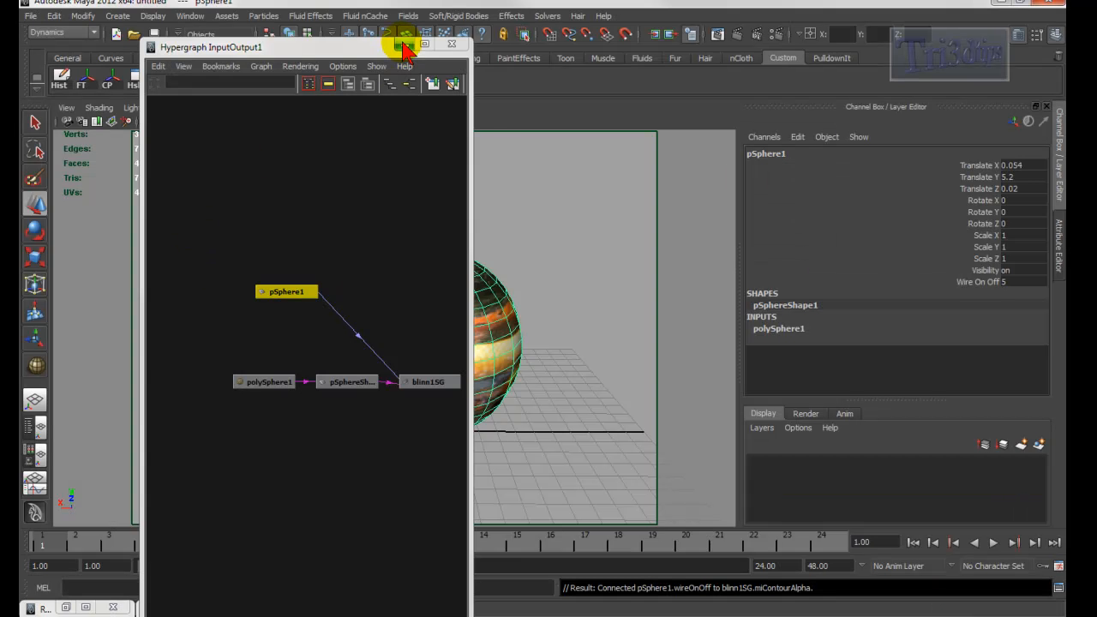
{"action": "left_click", "coordinate": [405, 44]}
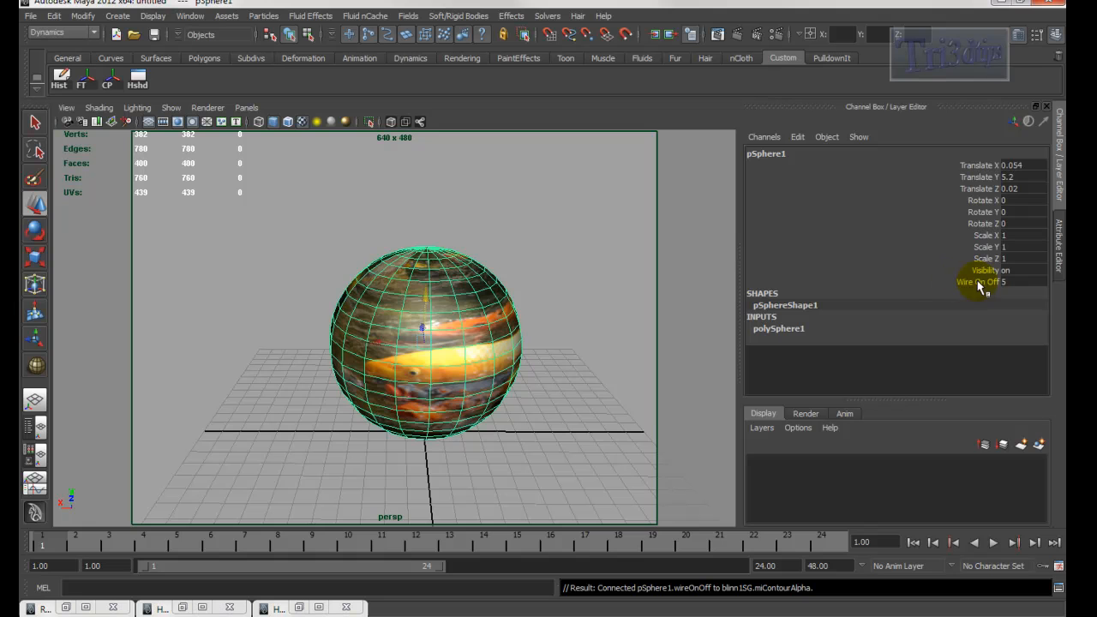
Render the current frame, then set the sphere's Wire On Off to 1 and re-render a region around it
{"action": "left_click", "coordinate": [737, 35]}
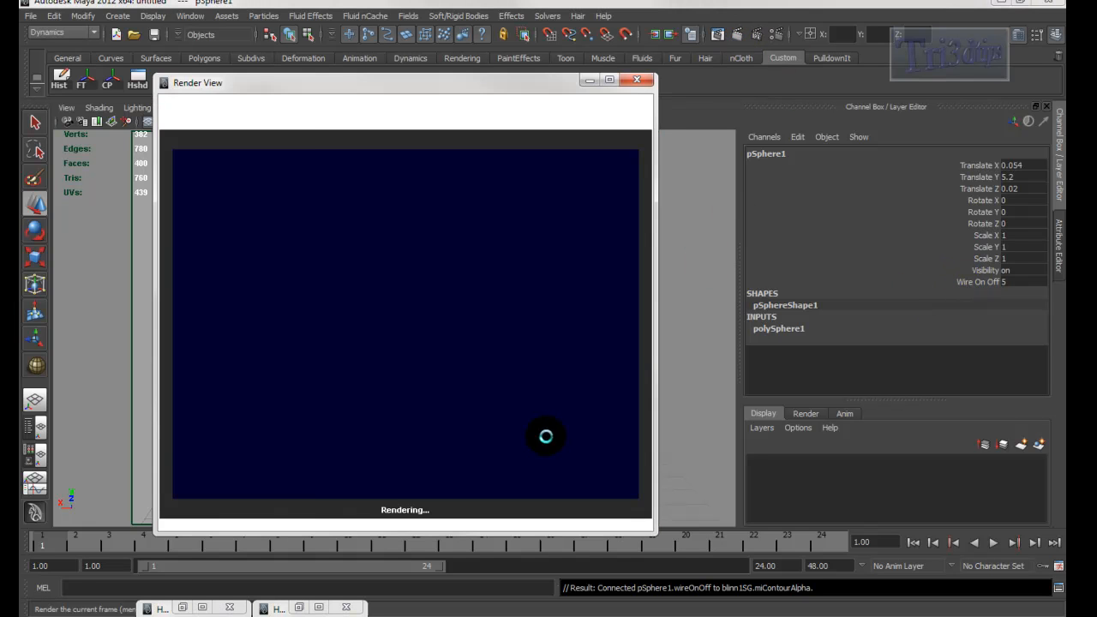
{"action": "left_click", "coordinate": [1027, 283]}
{"action": "type", "text": "1"}
{"action": "key", "text": "Return"}
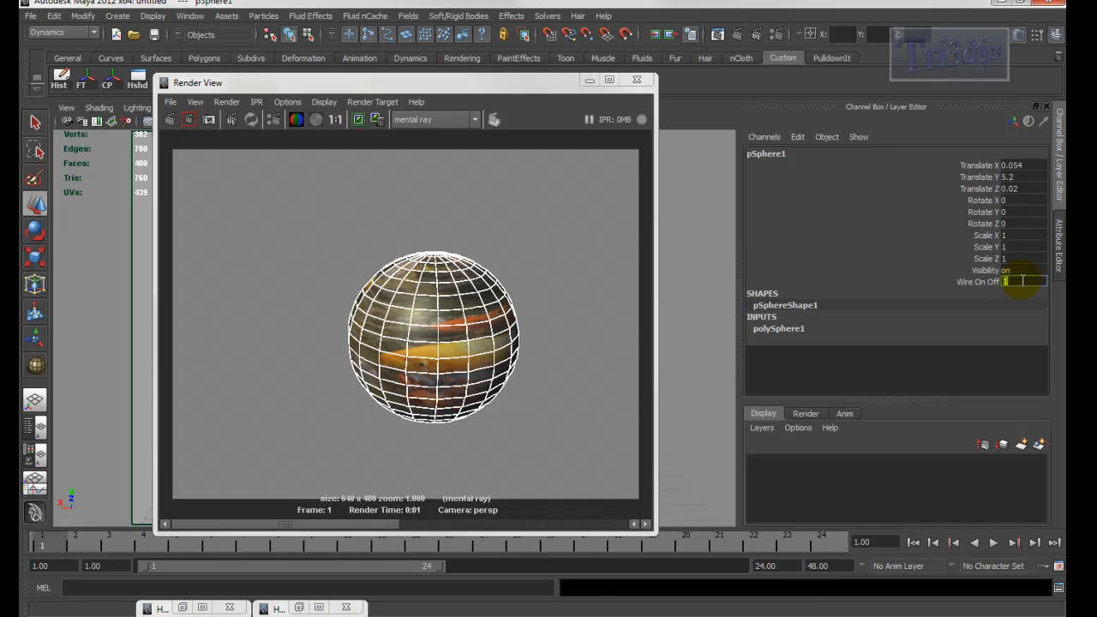
{"action": "left_click_drag", "start_coordinate": [296, 211], "coordinate": [593, 461]}
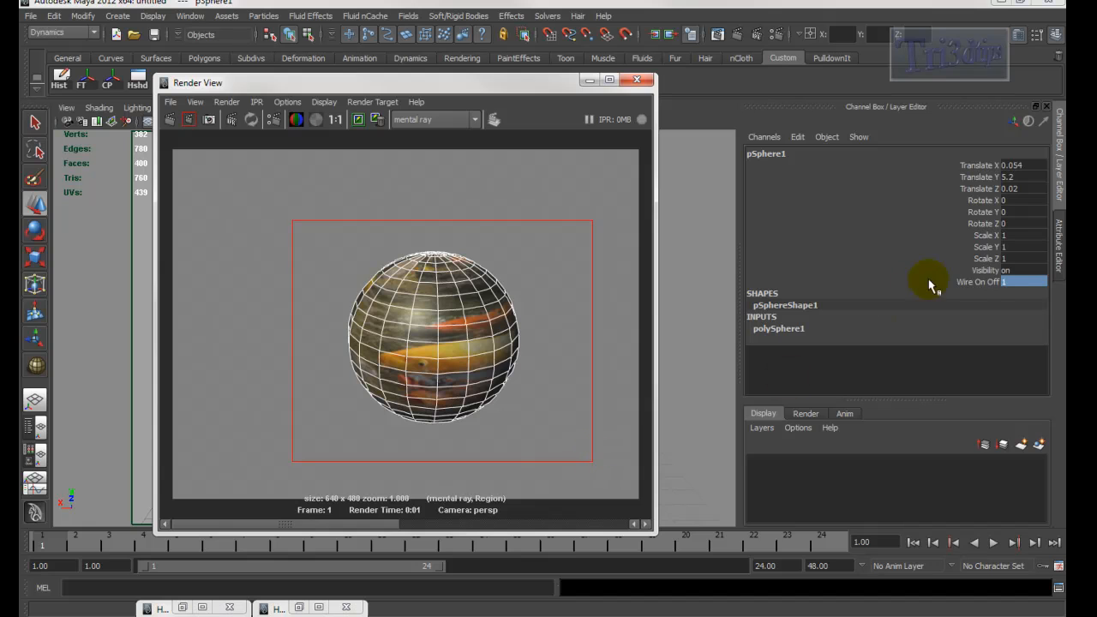
Re-render the region around the sphere with Wire On Off set to 0, and again with it set to 10
{"action": "left_click", "coordinate": [1019, 280]}
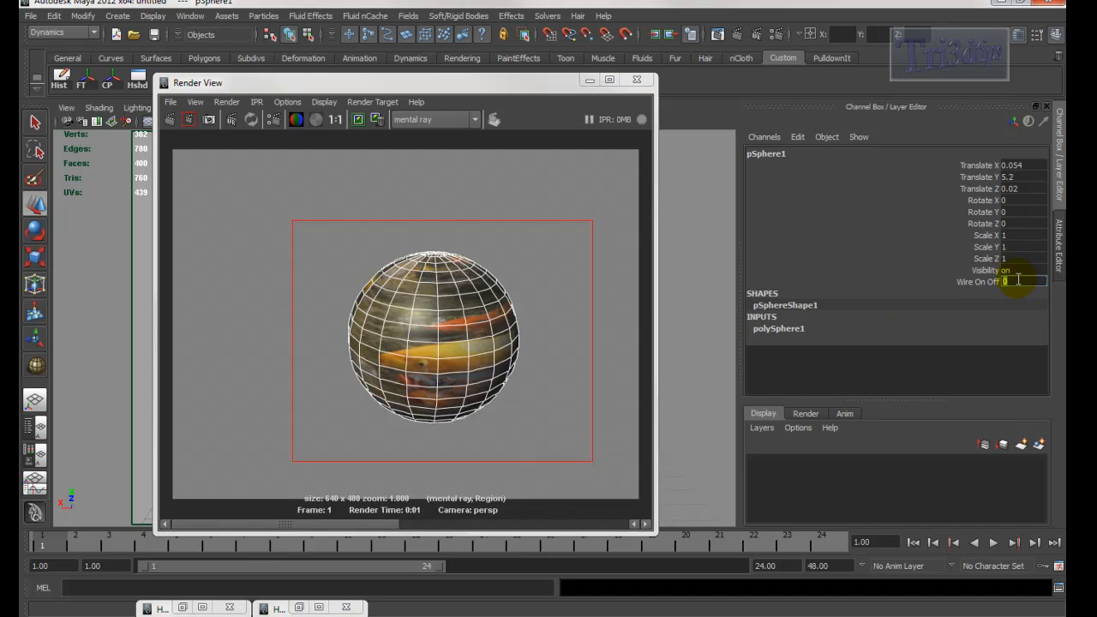
{"action": "left_click_drag", "start_coordinate": [308, 231], "coordinate": [586, 451]}
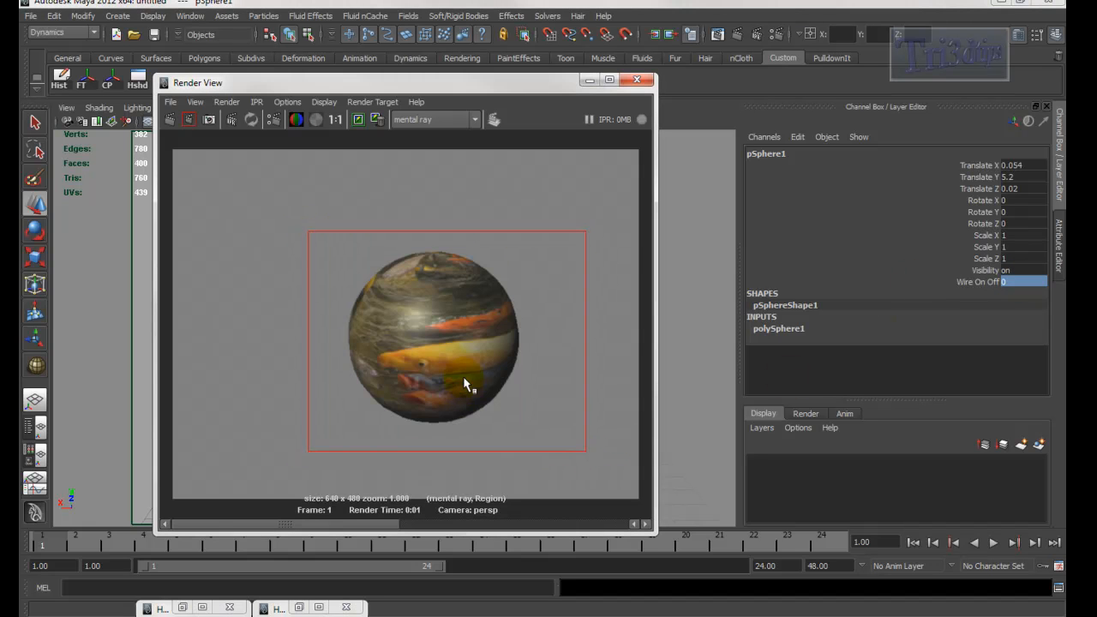
{"action": "left_click", "coordinate": [1022, 281]}
{"action": "type", "text": "1"}
{"action": "left_click_drag", "start_coordinate": [291, 228], "coordinate": [614, 486]}
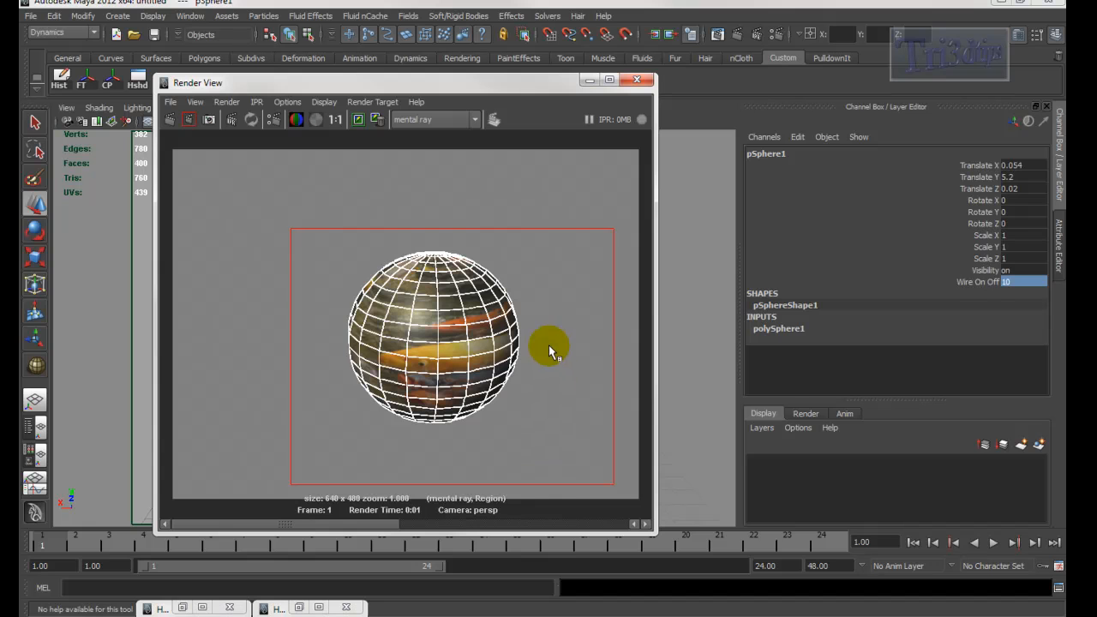
Clear the render from the viewport and create a small flat polygon cylinder beside the sphere at about X -12
{"action": "left_click", "coordinate": [588, 82]}
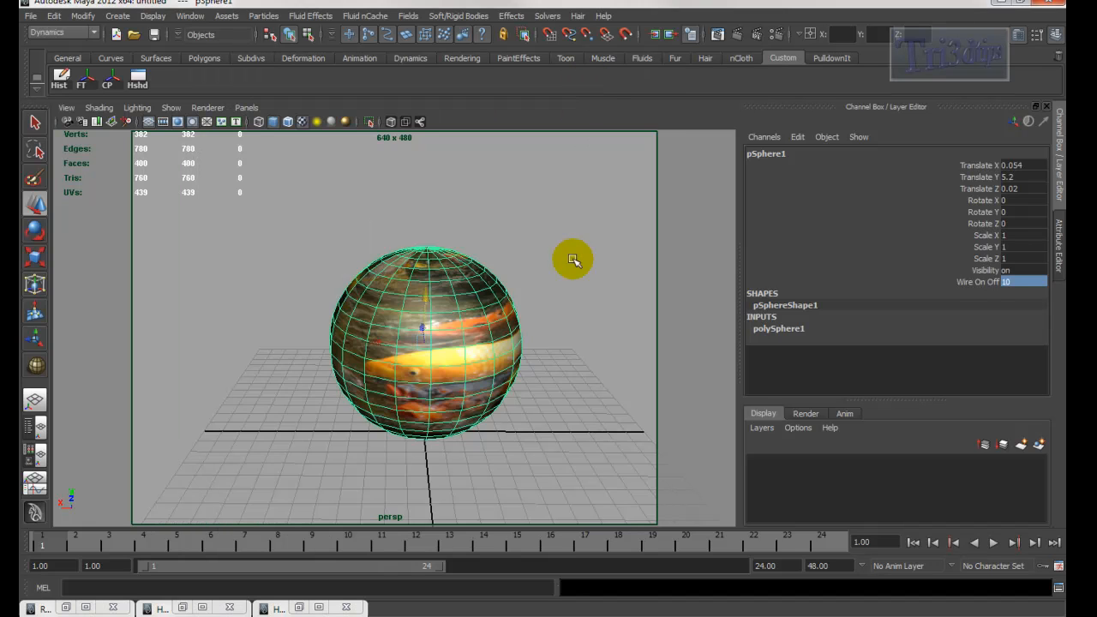
{"action": "middle_click_drag", "start_coordinate": [620, 375], "coordinate": [436, 328], "text": "alt"}
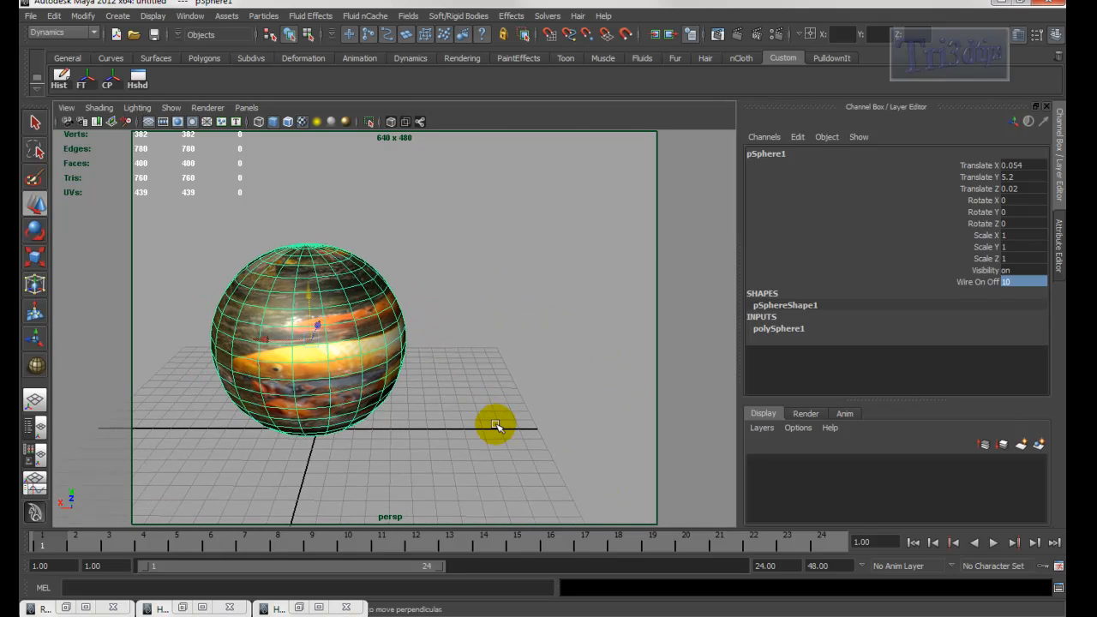
{"action": "left_click", "coordinate": [203, 59]}
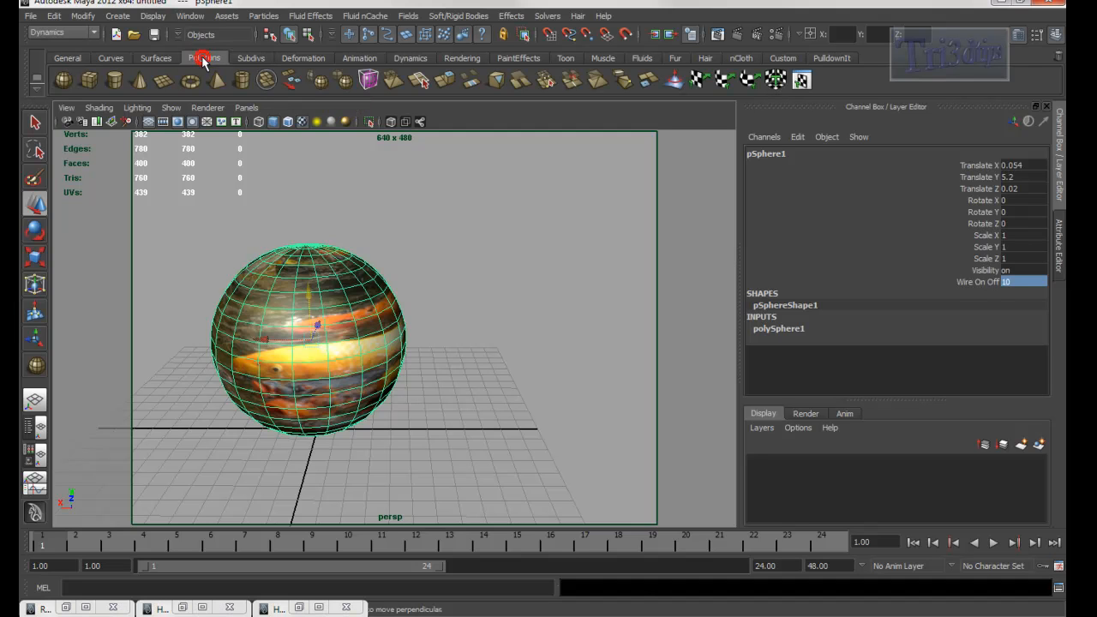
{"action": "left_click", "coordinate": [114, 80]}
{"action": "left_click_drag", "start_coordinate": [530, 421], "coordinate": [556, 421]}
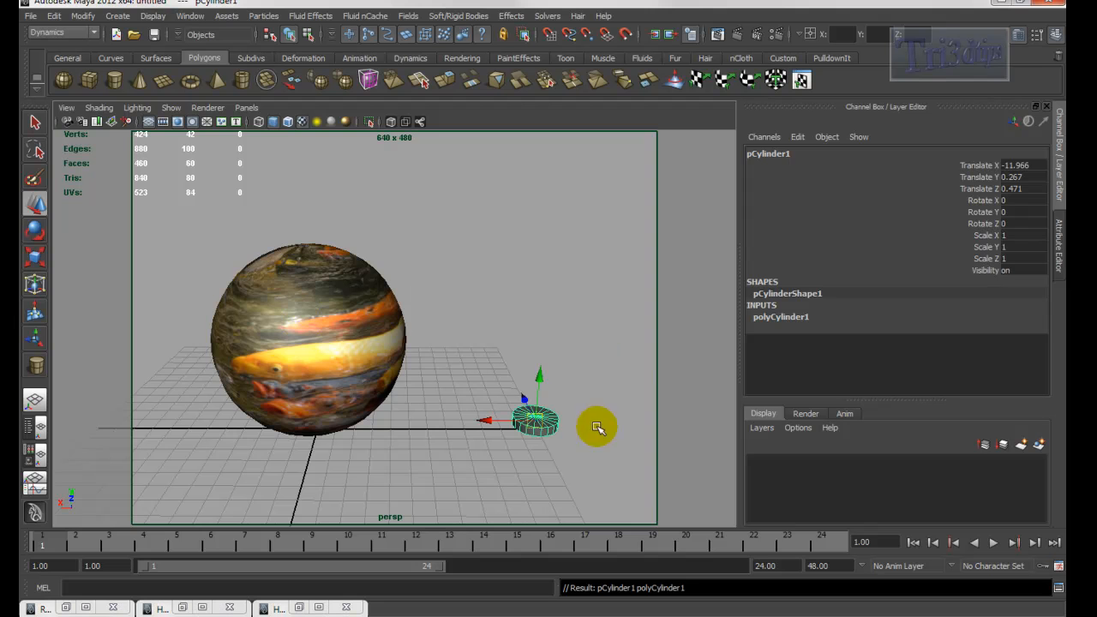
{"action": "left_click_drag", "start_coordinate": [540, 346], "coordinate": [537, 343], "text": "alt"}
{"action": "left_click", "coordinate": [566, 346]}
{"action": "left_click", "coordinate": [559, 420]}
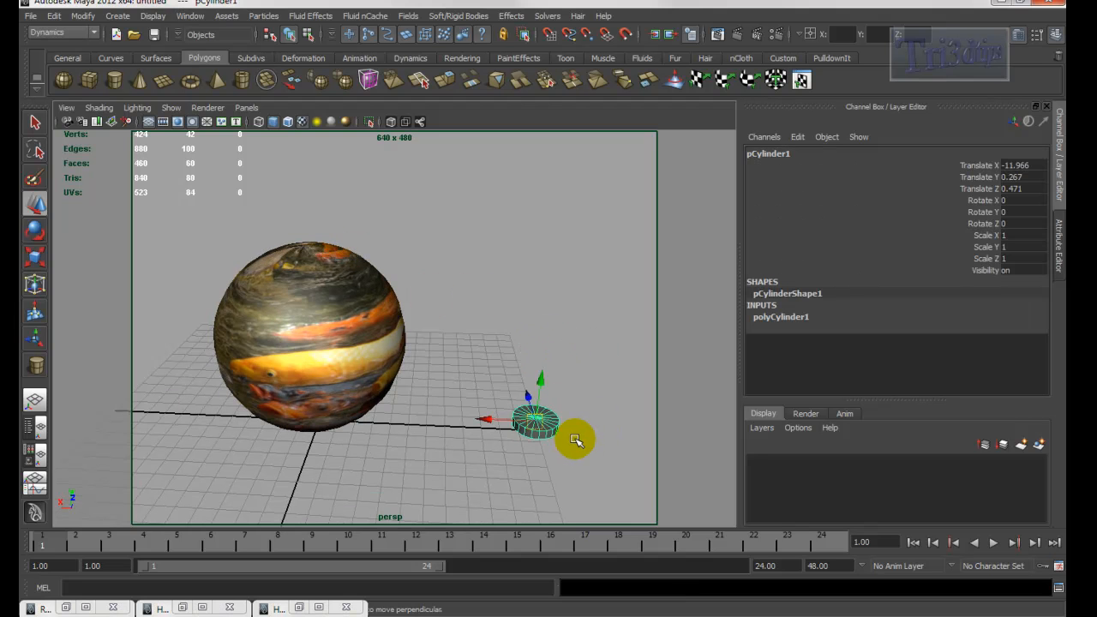
Clean up the cylinder by deleting its history, freezing its transformations and centering its pivot
{"action": "left_click", "coordinate": [776, 58]}
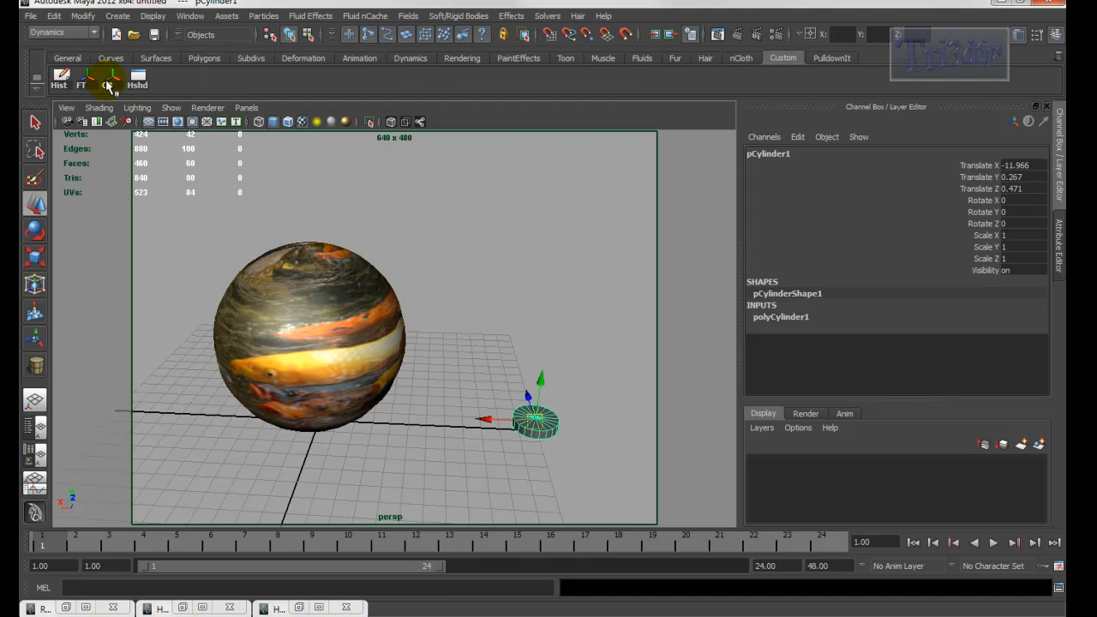
{"action": "left_click", "coordinate": [62, 79]}
{"action": "left_click", "coordinate": [84, 79]}
{"action": "left_click", "coordinate": [108, 83]}
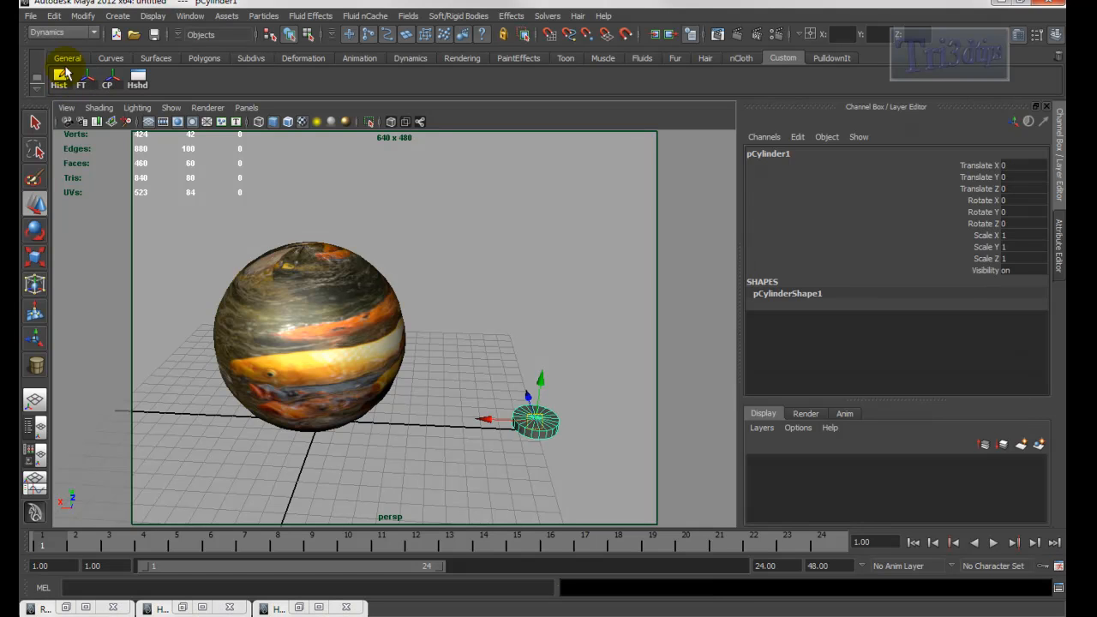
{"action": "left_click", "coordinate": [53, 16]}
{"action": "mouse_move", "coordinate": [139, 172]}
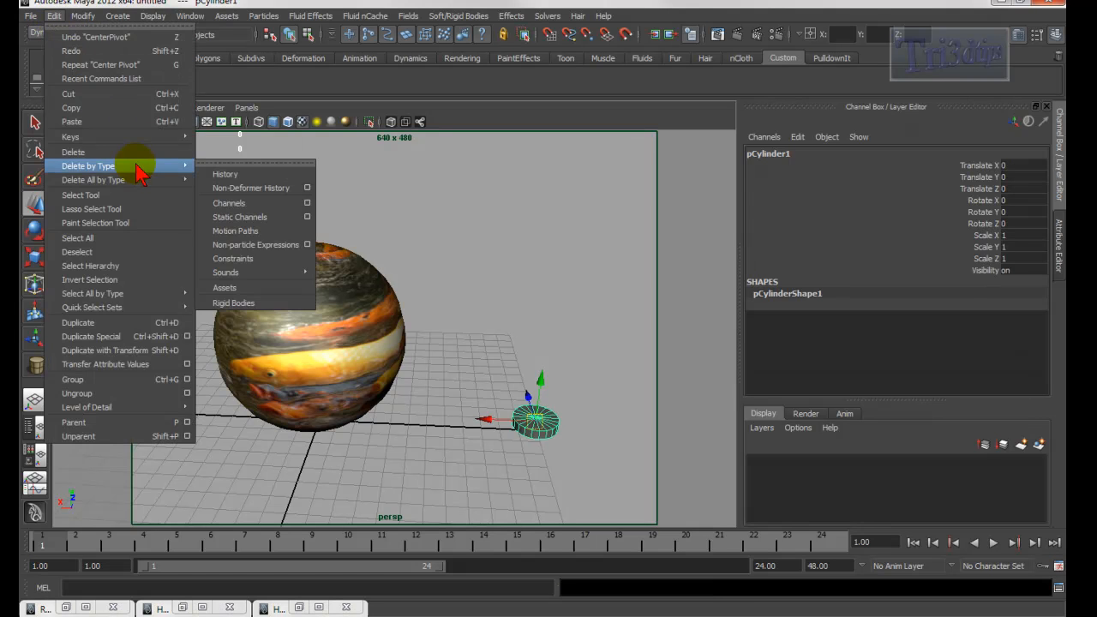
{"action": "left_click", "coordinate": [257, 174]}
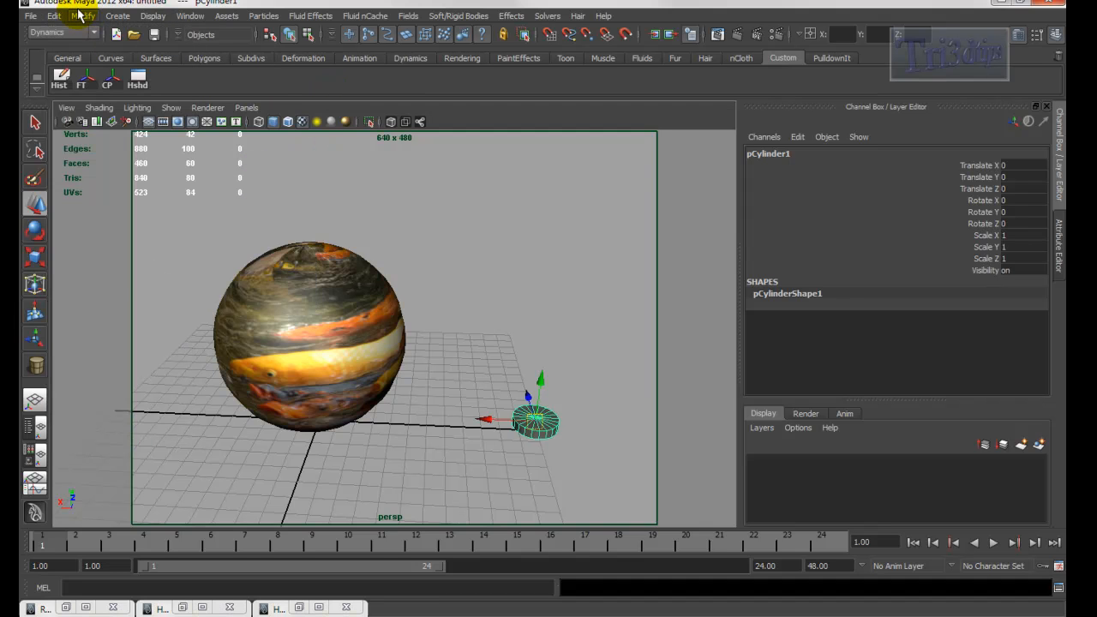
{"action": "left_click", "coordinate": [81, 15]}
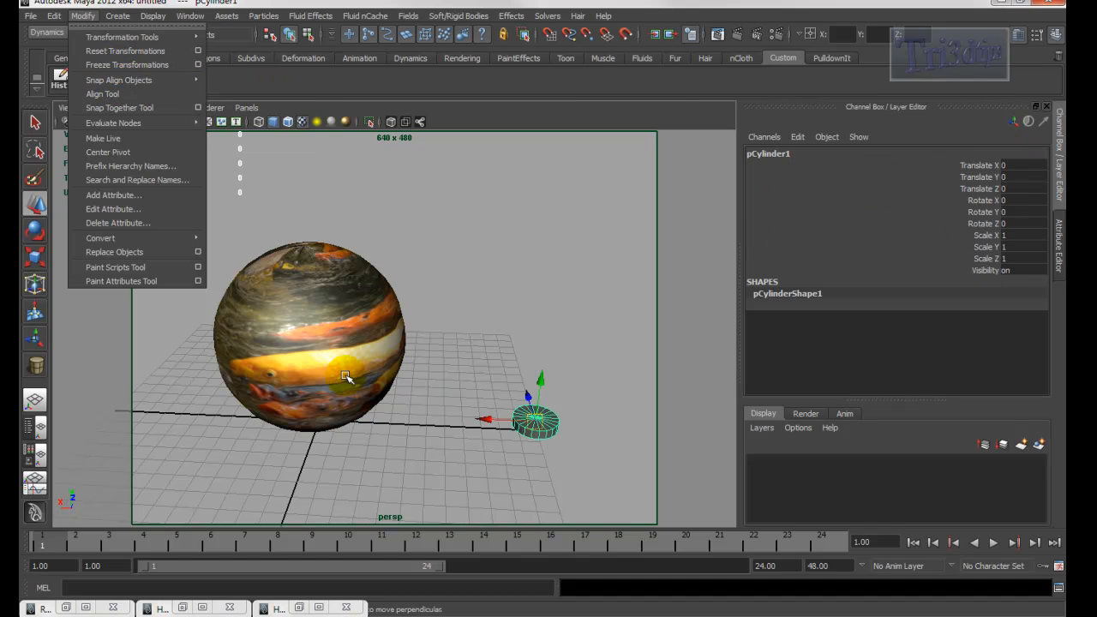
{"action": "left_click", "coordinate": [115, 154]}
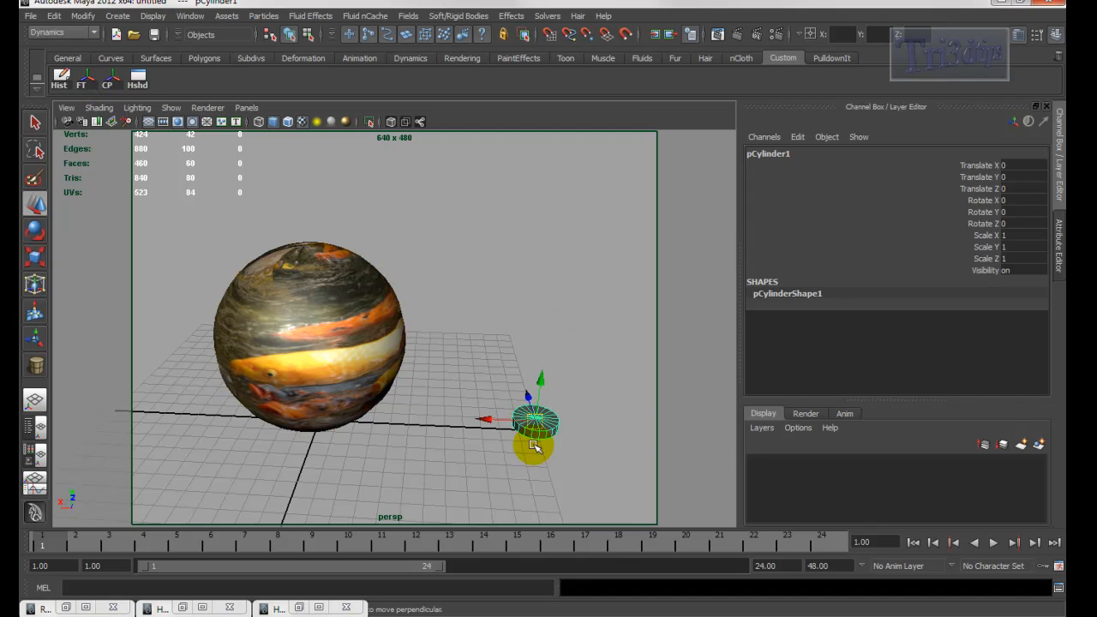
Test-rotate the cylinder about its Y axis and set Rotate Y back to 0
{"action": "key", "text": "ctrl+a"}
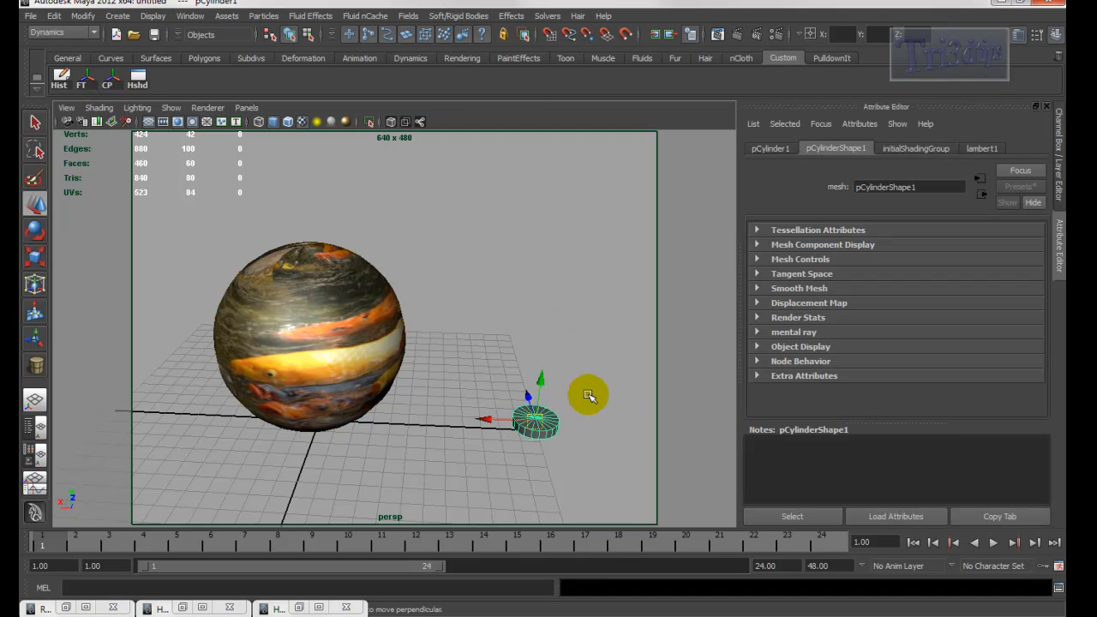
{"action": "key", "text": "e"}
{"action": "mouse_move", "coordinate": [506, 457]}
{"action": "left_mouse_down"}
{"action": "mouse_move", "coordinate": [515, 453]}
{"action": "mouse_move", "coordinate": [480, 443]}
{"action": "mouse_move", "coordinate": [568, 450]}
{"action": "mouse_move", "coordinate": [523, 447]}
{"action": "left_mouse_up"}
{"action": "left_click", "coordinate": [1059, 144]}
{"action": "left_click", "coordinate": [1061, 143]}
{"action": "left_click", "coordinate": [1023, 213]}
{"action": "type", "text": "0"}
{"action": "key", "text": "Return"}
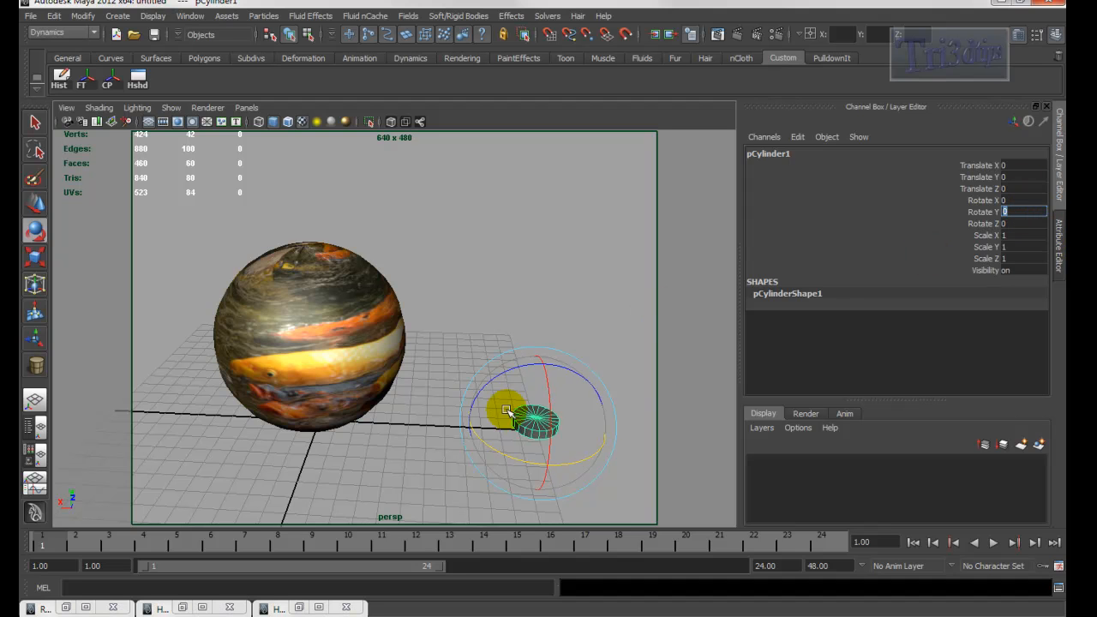
Enable the minimum Y rotation limit on pCylinder1's transform and set it to 0
{"action": "left_click", "coordinate": [1059, 231]}
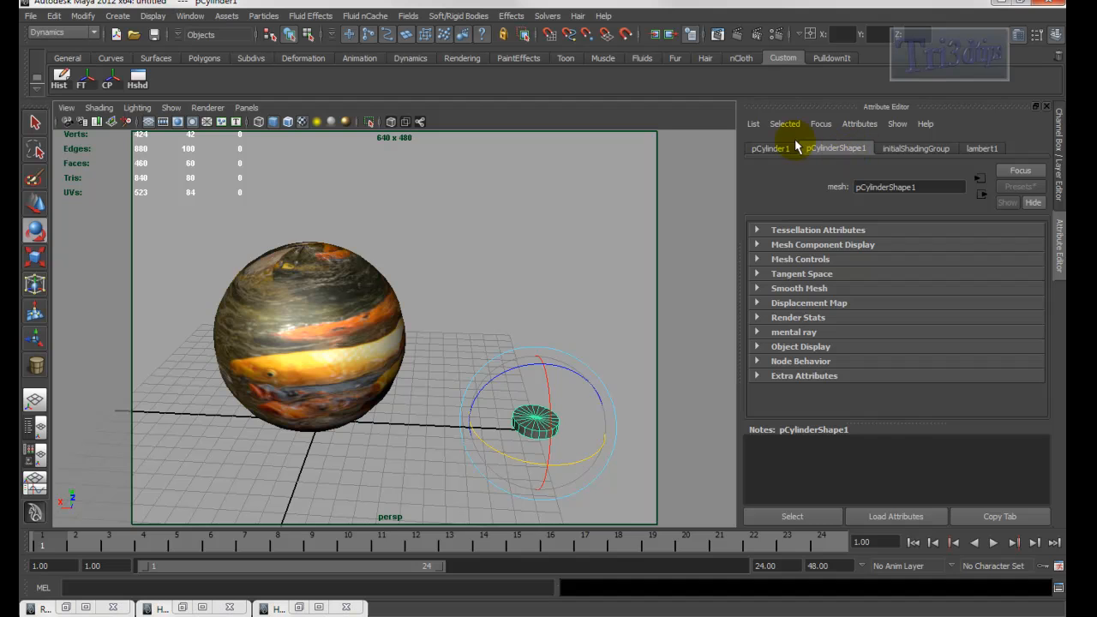
{"action": "left_click", "coordinate": [769, 150]}
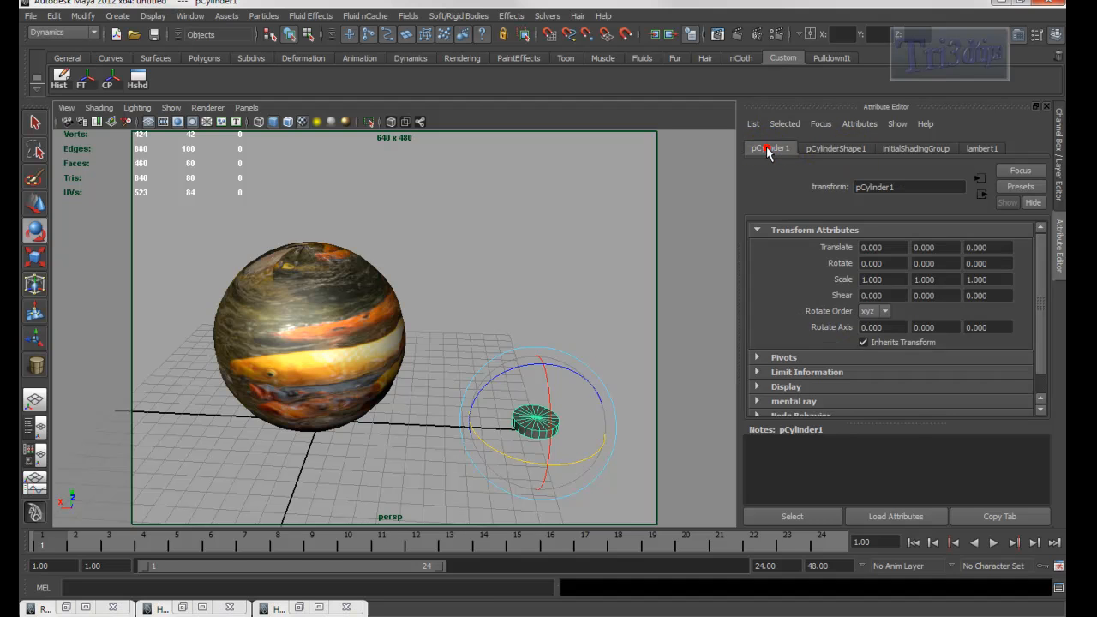
{"action": "left_click", "coordinate": [798, 373]}
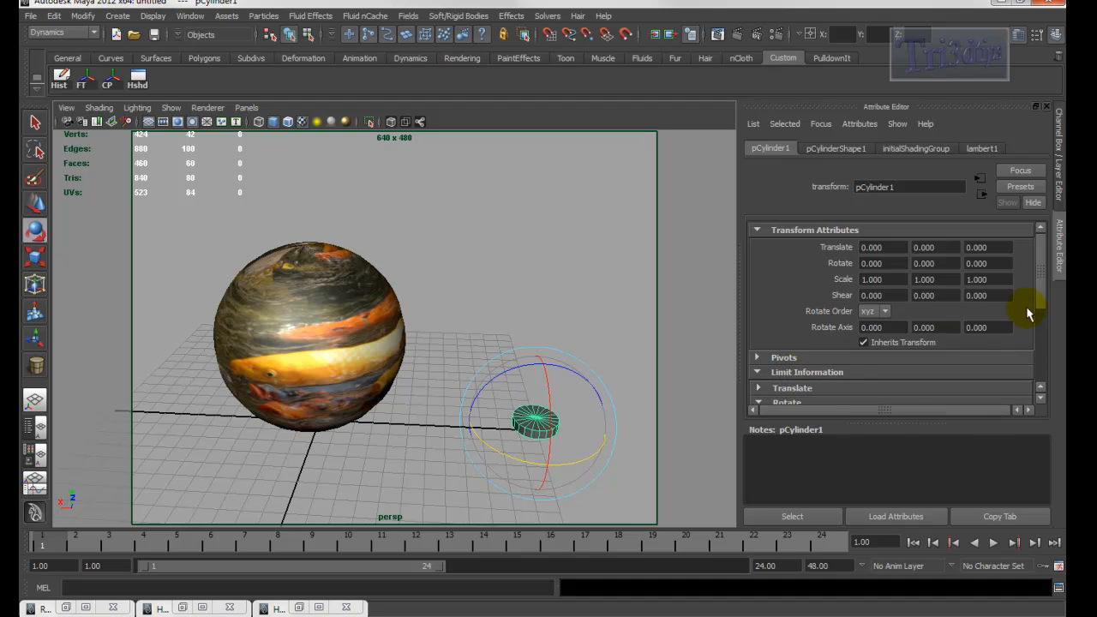
{"action": "left_click_drag", "start_coordinate": [1042, 276], "coordinate": [1041, 343]}
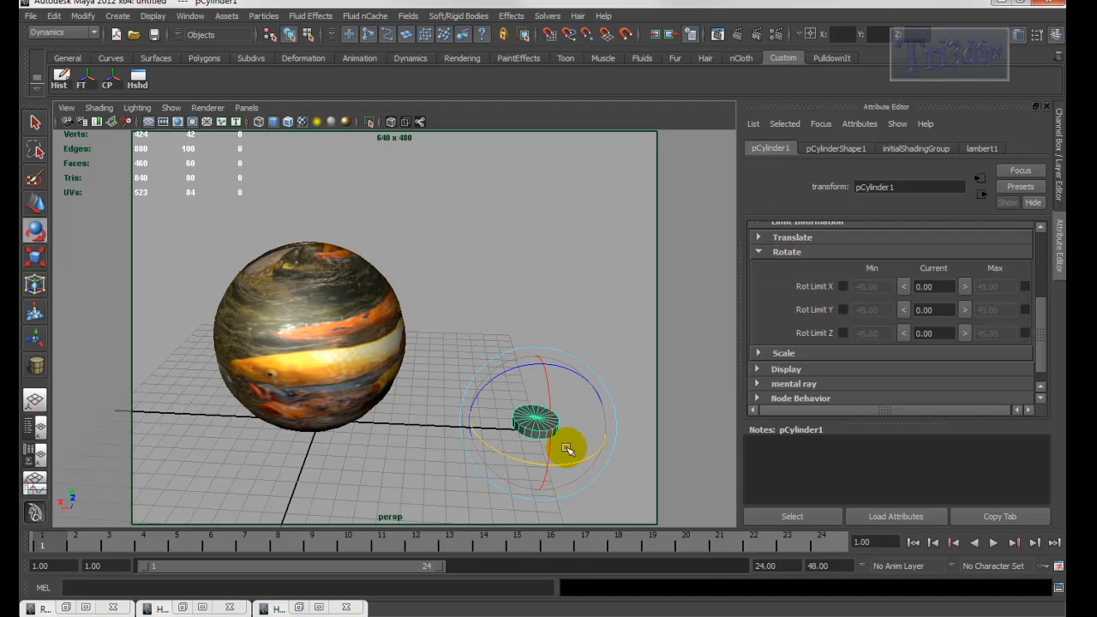
{"action": "left_click", "coordinate": [842, 311]}
{"action": "left_click_drag", "start_coordinate": [845, 308], "coordinate": [804, 309]}
{"action": "type", "text": "0"}
{"action": "key", "text": "Return"}
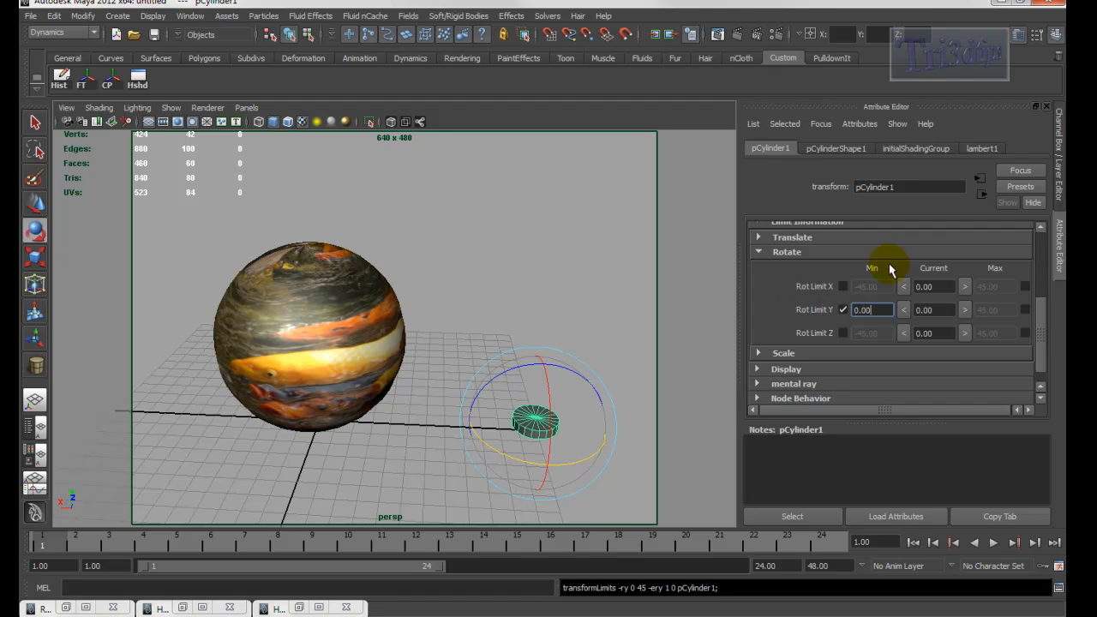
Set an active maximum Y rotation limit of 90 for pCylinder1 and test the range by rotating the cylinder
{"action": "left_click_drag", "start_coordinate": [1008, 310], "coordinate": [895, 301]}
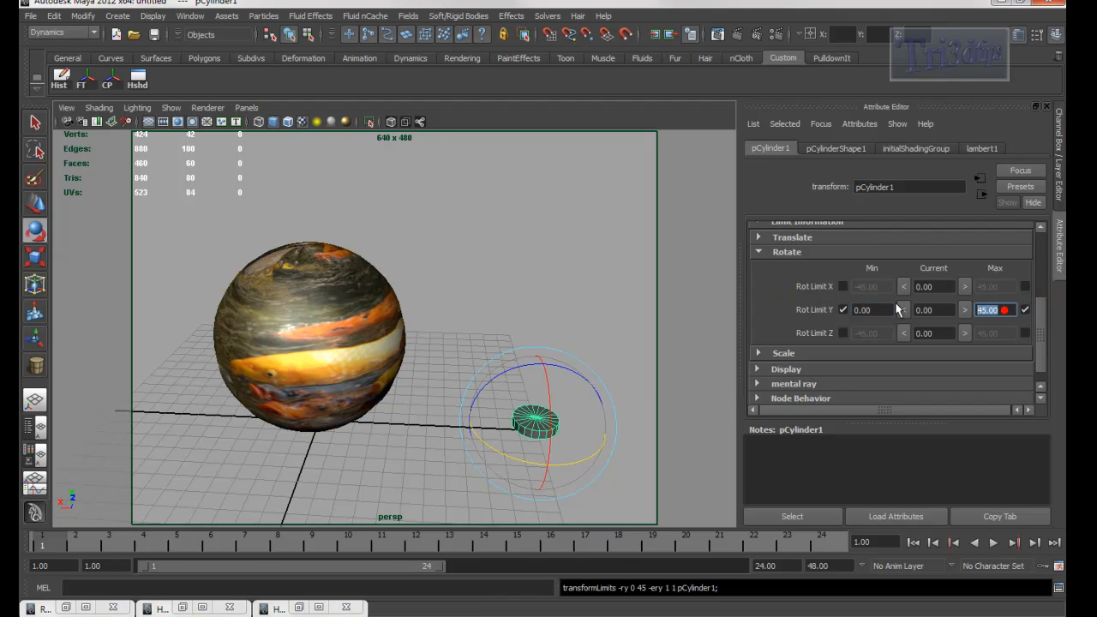
{"action": "type", "text": "90"}
{"action": "key", "text": "Return"}
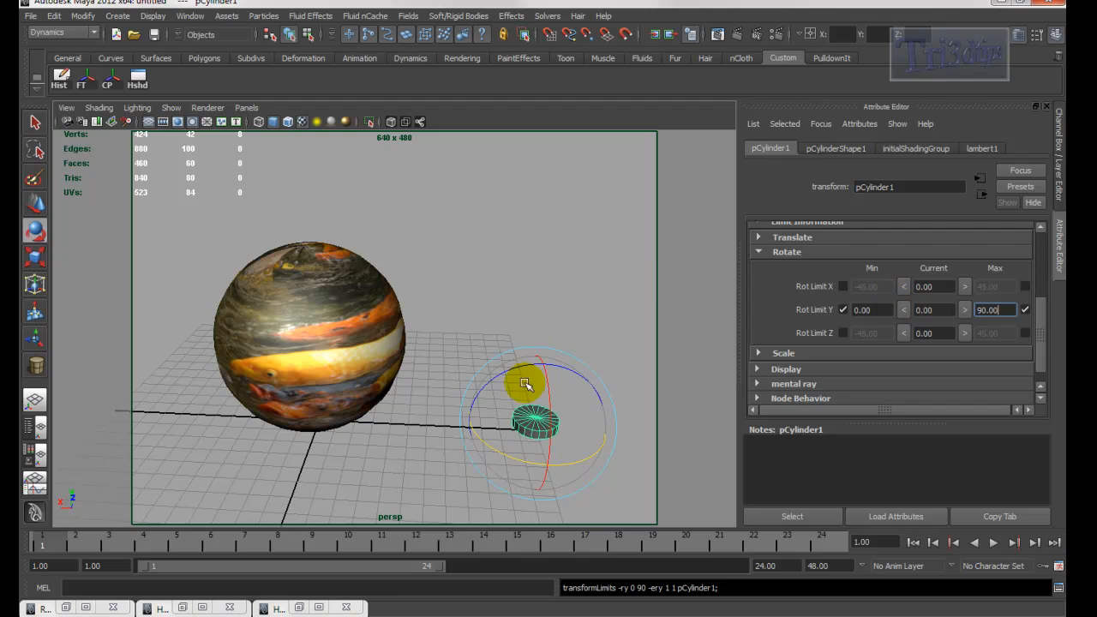
{"action": "mouse_move", "coordinate": [519, 454]}
{"action": "left_mouse_down"}
{"action": "mouse_move", "coordinate": [668, 450]}
{"action": "mouse_move", "coordinate": [472, 453]}
{"action": "mouse_move", "coordinate": [740, 431]}
{"action": "mouse_move", "coordinate": [520, 445]}
{"action": "left_mouse_up"}
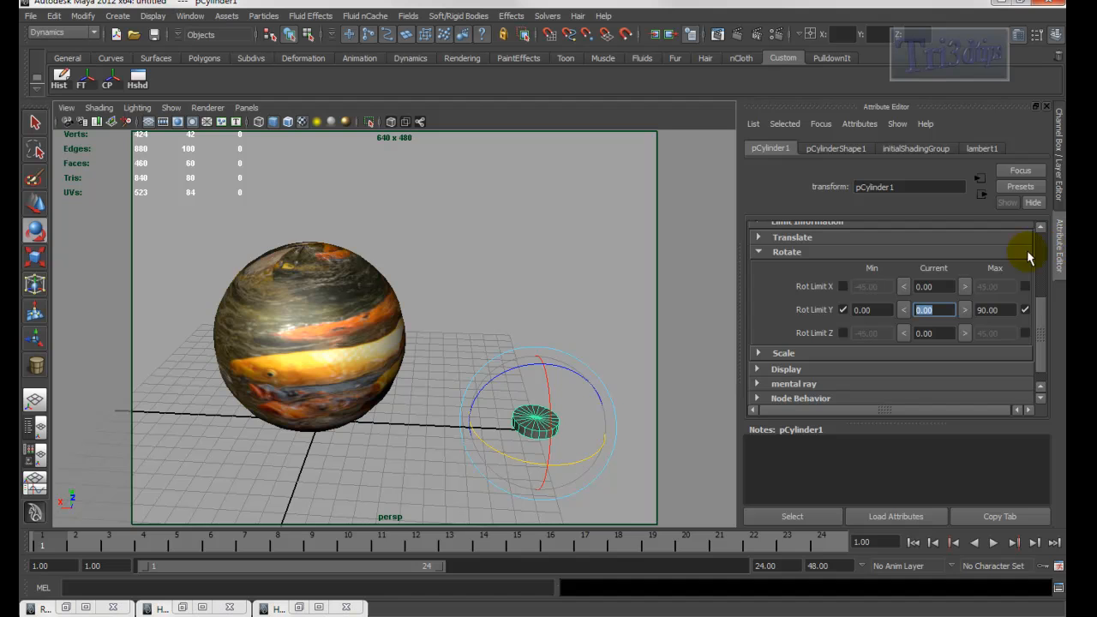
{"action": "left_click", "coordinate": [1060, 153]}
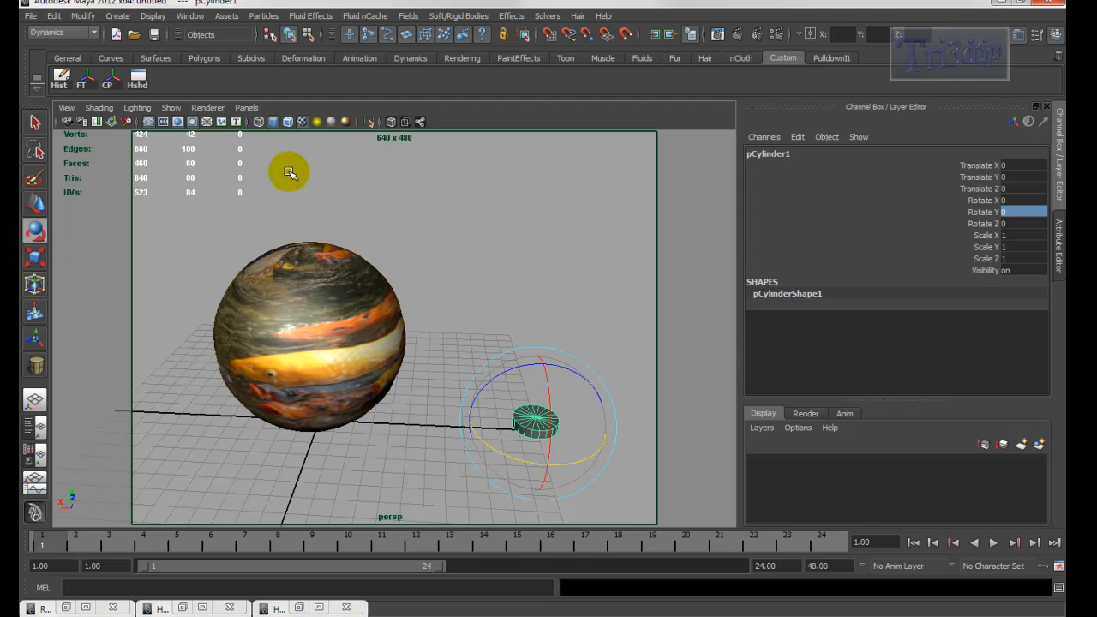
Graph the input and output connections of both the cylinder and the sphere in the Hypergraph
{"action": "left_click", "coordinate": [190, 16]}
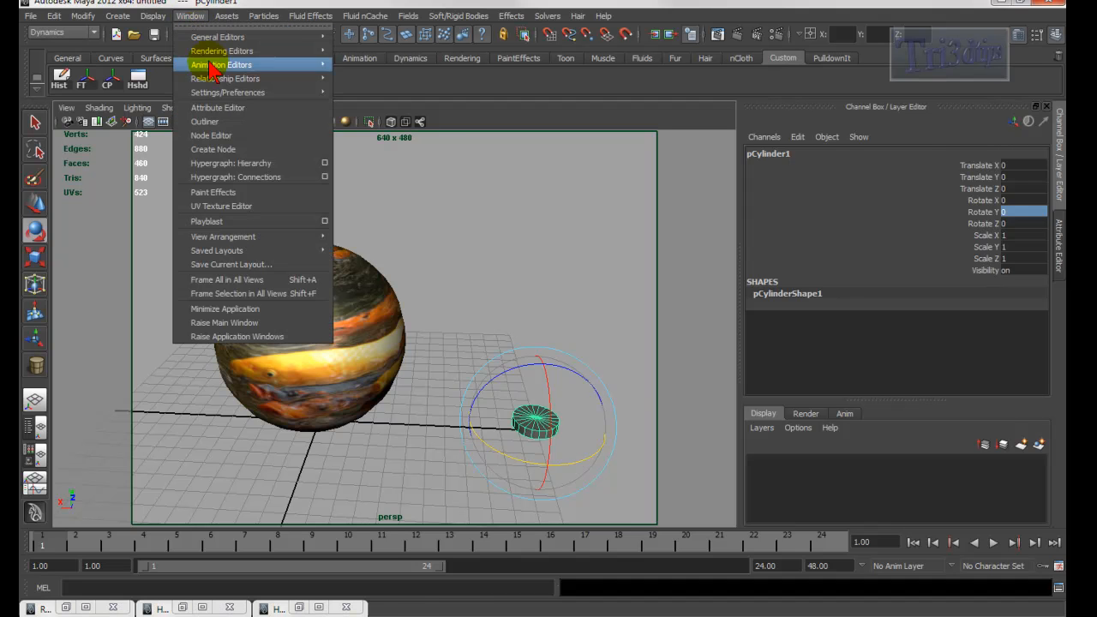
{"action": "left_click", "coordinate": [261, 178]}
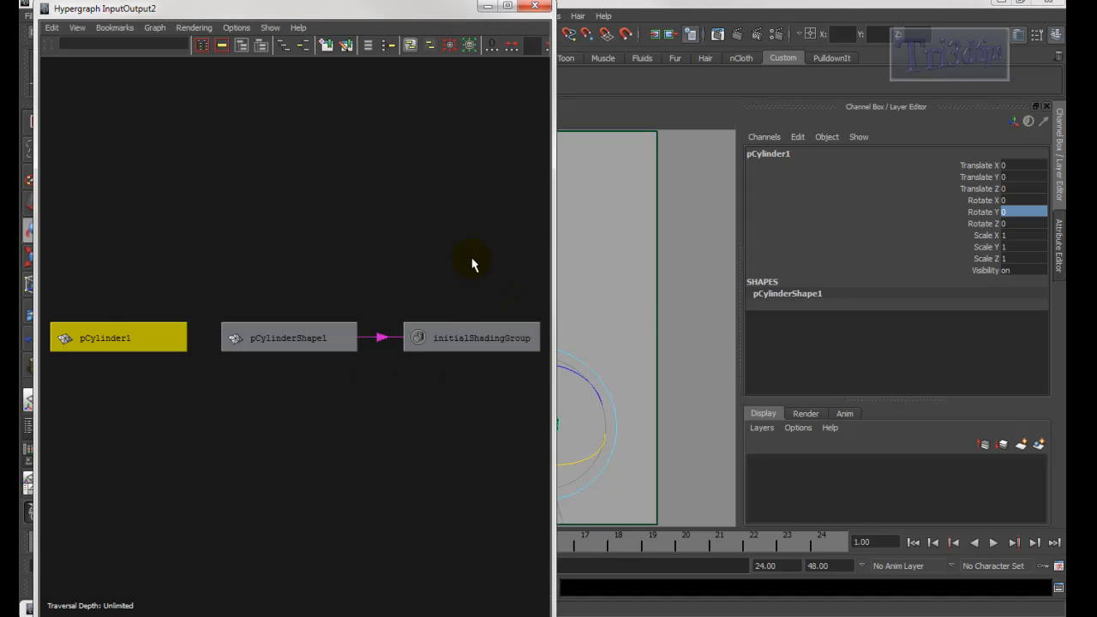
{"action": "right_click_drag", "start_coordinate": [473, 248], "coordinate": [314, 235], "text": "alt"}
{"action": "left_click_drag", "start_coordinate": [401, 11], "coordinate": [824, 39]}
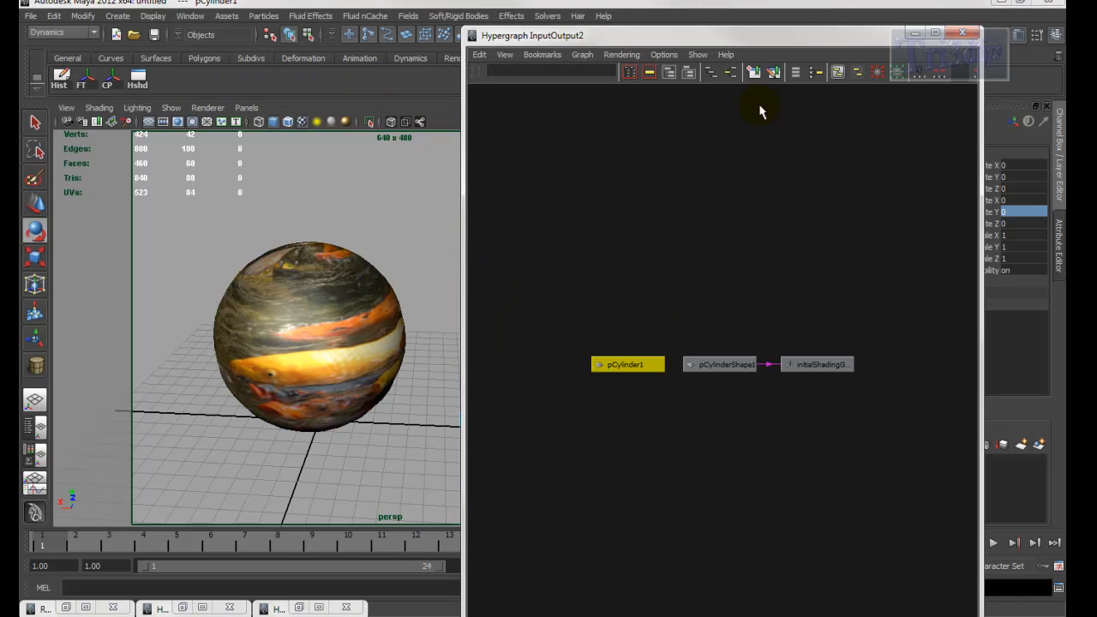
{"action": "left_click", "coordinate": [633, 366]}
{"action": "left_click", "coordinate": [347, 319]}
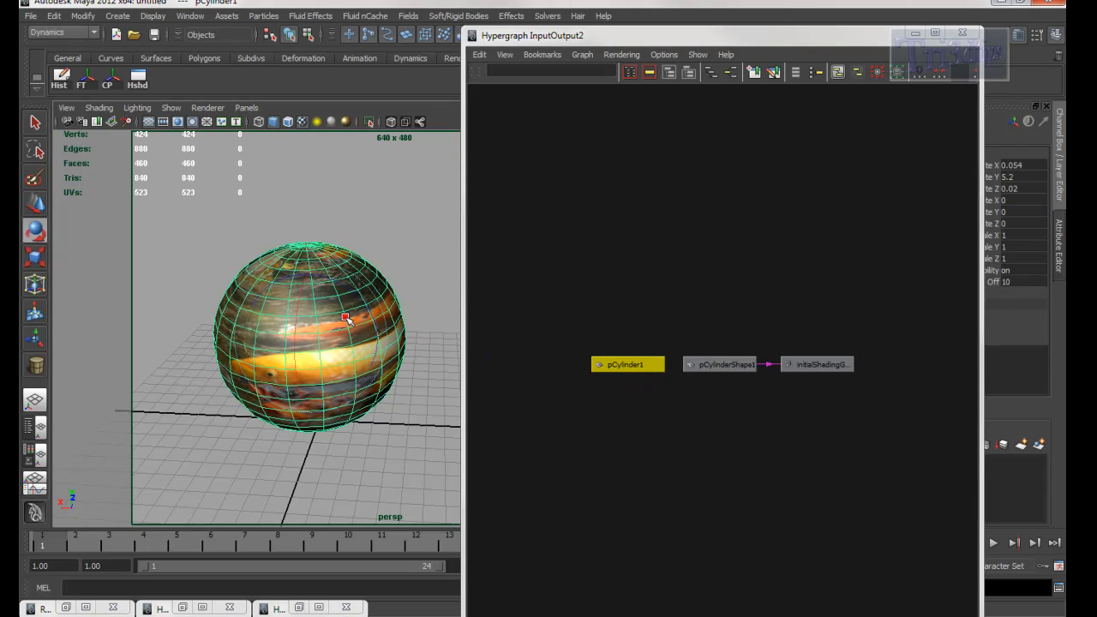
{"action": "left_click", "coordinate": [731, 76]}
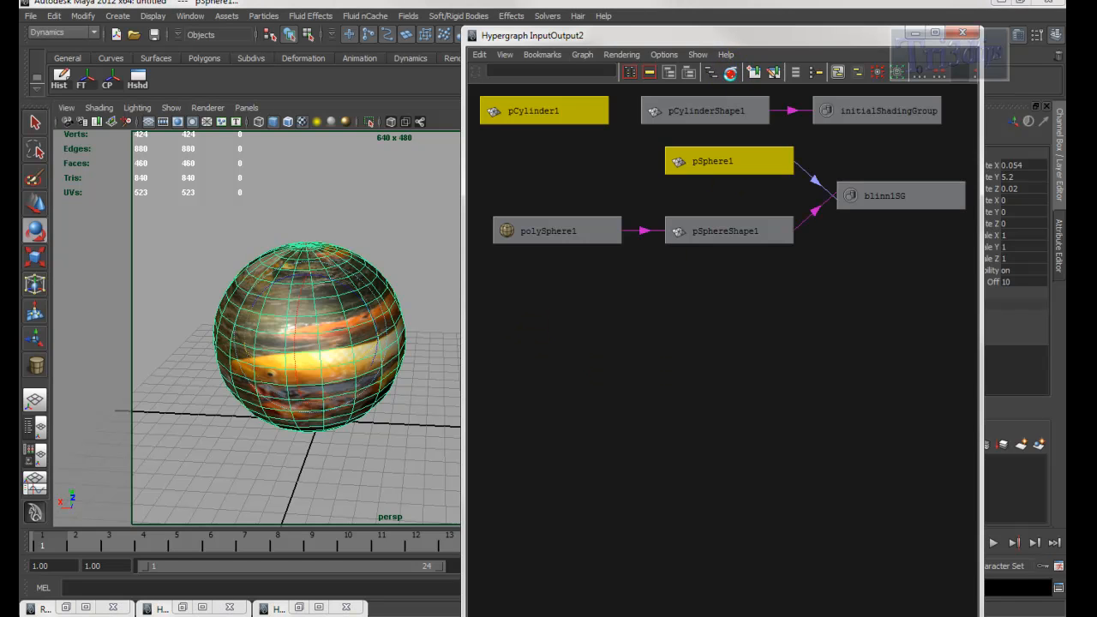
Move the Hypergraph clear of the cylinder and place the pCylinder1 node below blinn1SG
{"action": "left_click", "coordinate": [755, 461]}
{"action": "left_click_drag", "start_coordinate": [768, 35], "coordinate": [244, 140]}
{"action": "right_click_drag", "start_coordinate": [280, 255], "coordinate": [172, 255], "text": "alt"}
{"action": "middle_click_drag", "start_coordinate": [171, 255], "coordinate": [201, 225], "text": "alt"}
{"action": "left_click", "coordinate": [538, 425]}
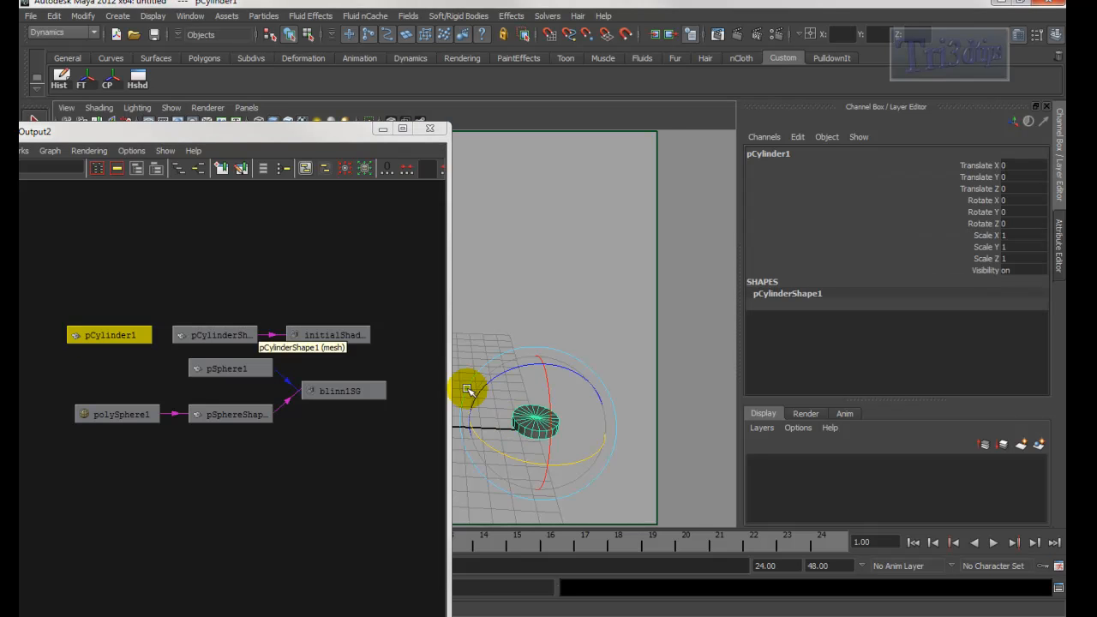
{"action": "left_click_drag", "start_coordinate": [107, 331], "coordinate": [334, 471]}
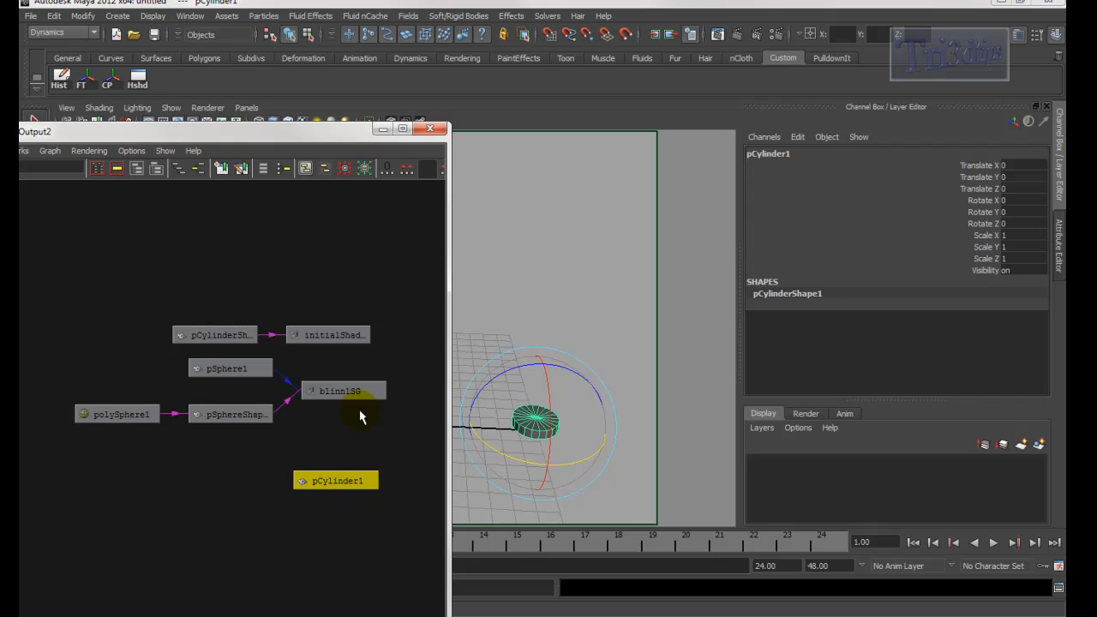
Connect pCylinder1's rotateY output to the miContourAlpha input of blinn1SG, and close the Connection Editor
{"action": "middle_click_drag", "start_coordinate": [346, 482], "coordinate": [352, 484]}
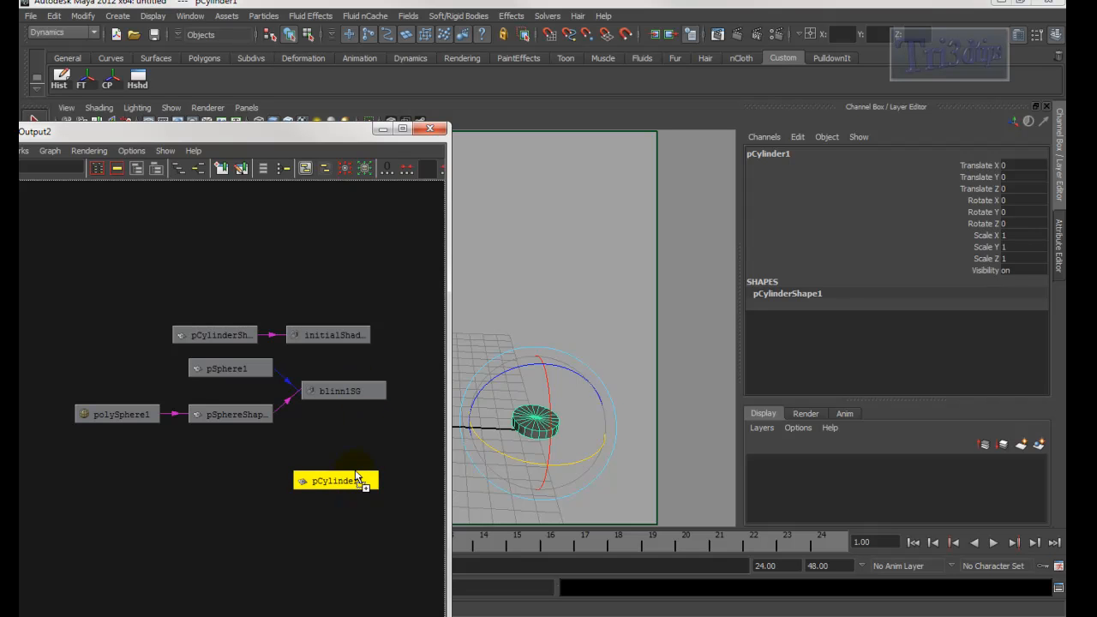
{"action": "middle_click_drag", "start_coordinate": [368, 393], "coordinate": [368, 394]}
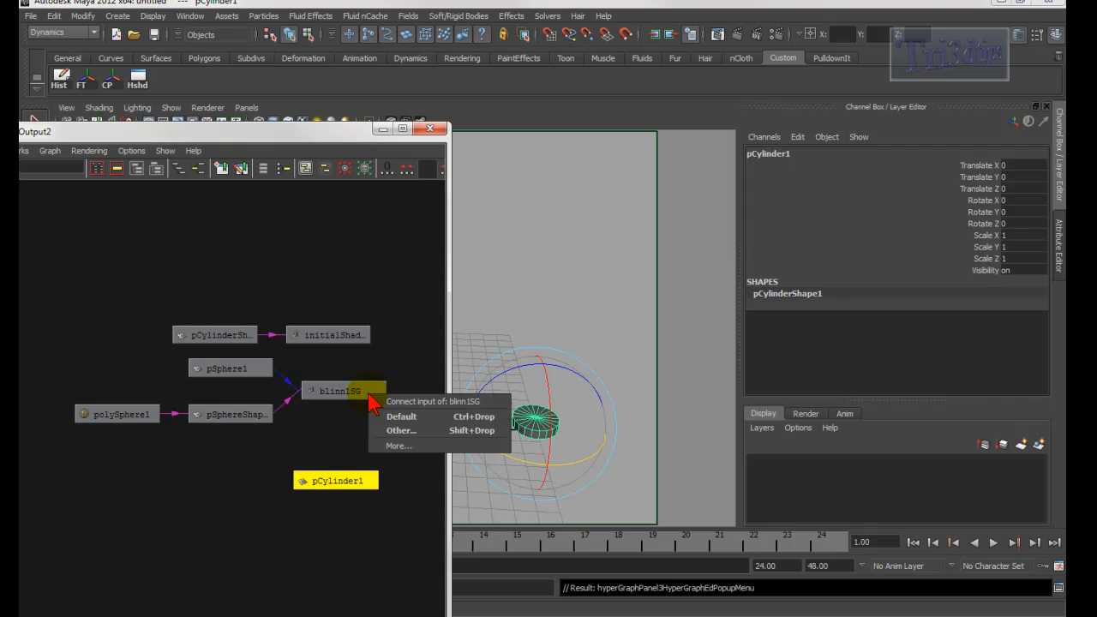
{"action": "left_click", "coordinate": [403, 431]}
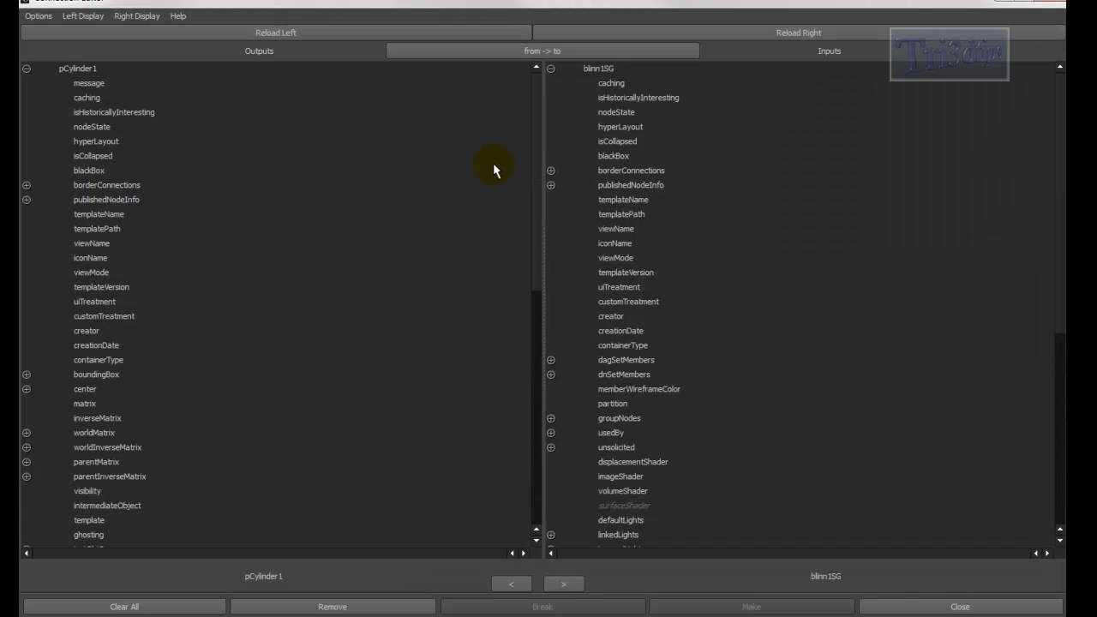
{"action": "left_click_drag", "start_coordinate": [538, 133], "coordinate": [535, 319]}
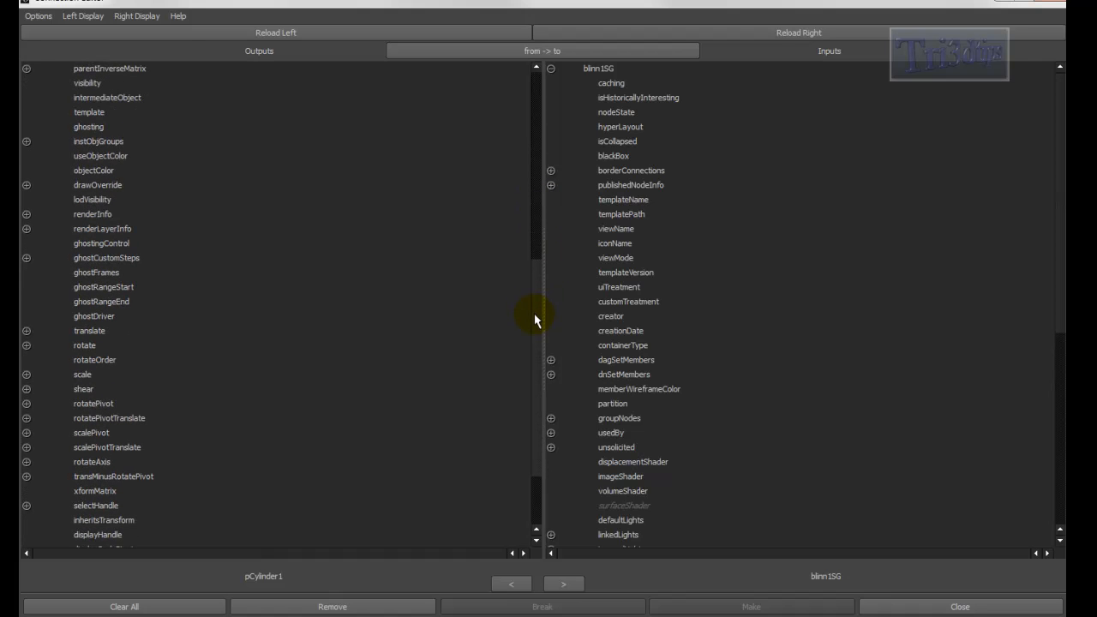
{"action": "left_click", "coordinate": [26, 345]}
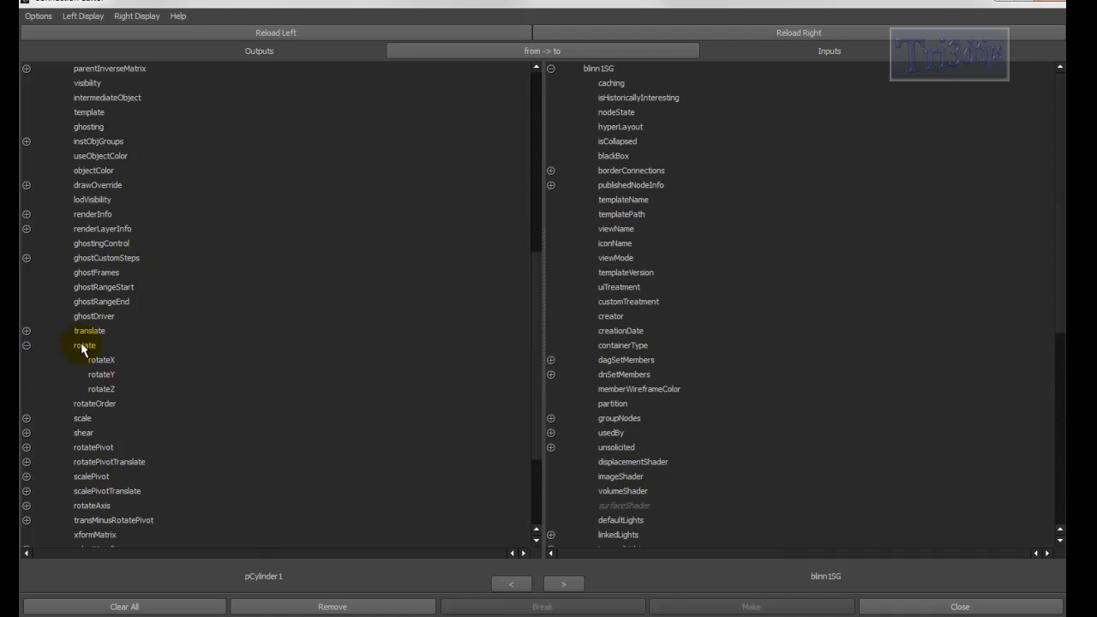
{"action": "left_click", "coordinate": [105, 378]}
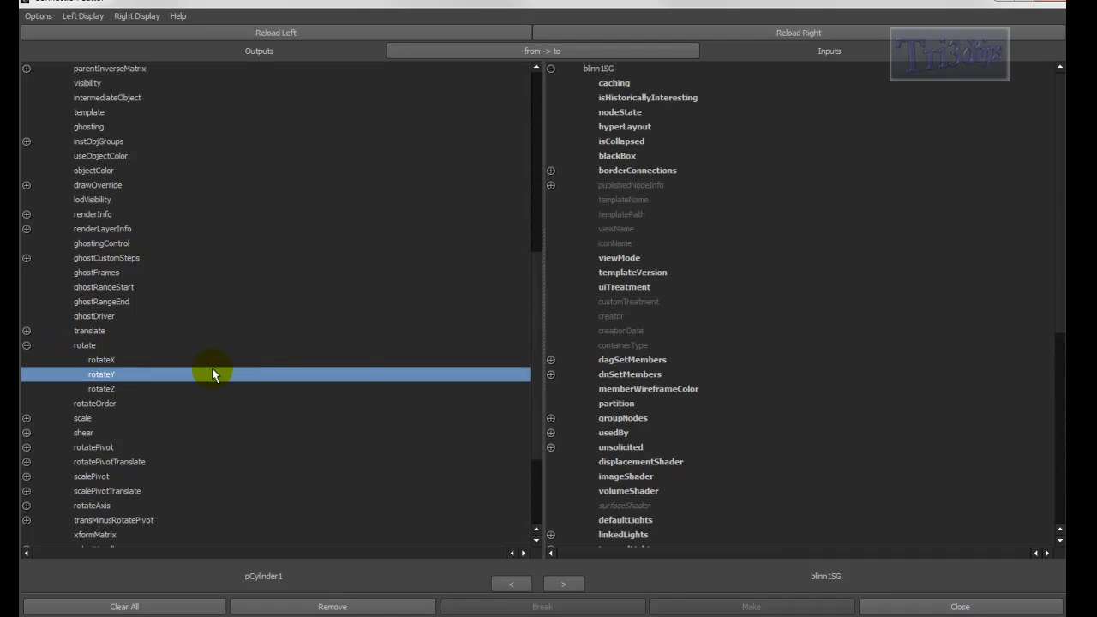
{"action": "left_click_drag", "start_coordinate": [1061, 168], "coordinate": [1063, 374]}
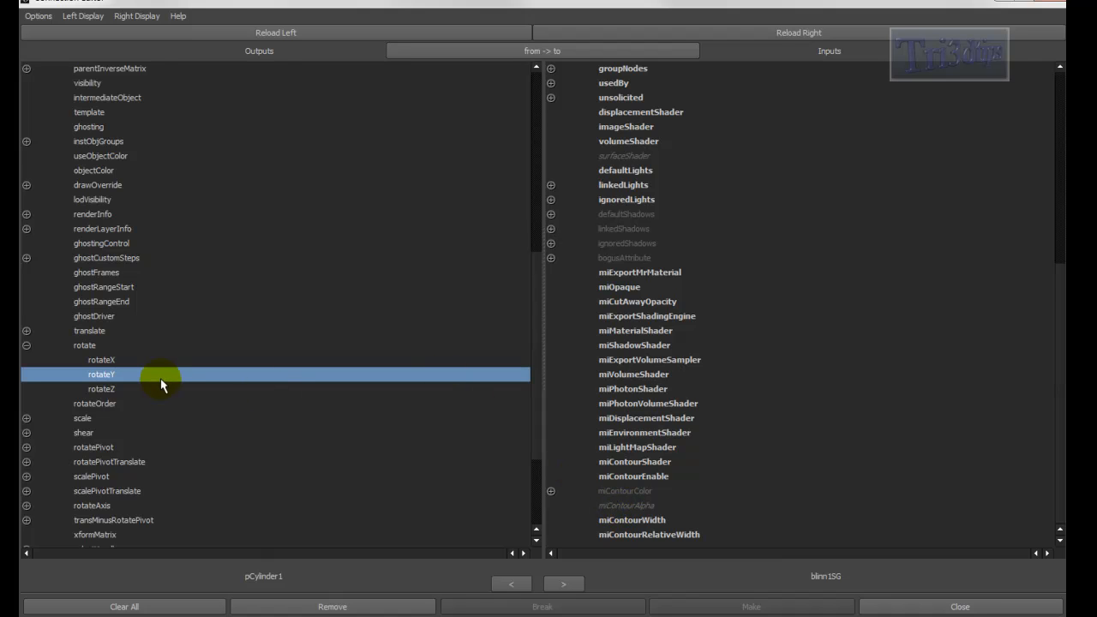
{"action": "left_click", "coordinate": [616, 506]}
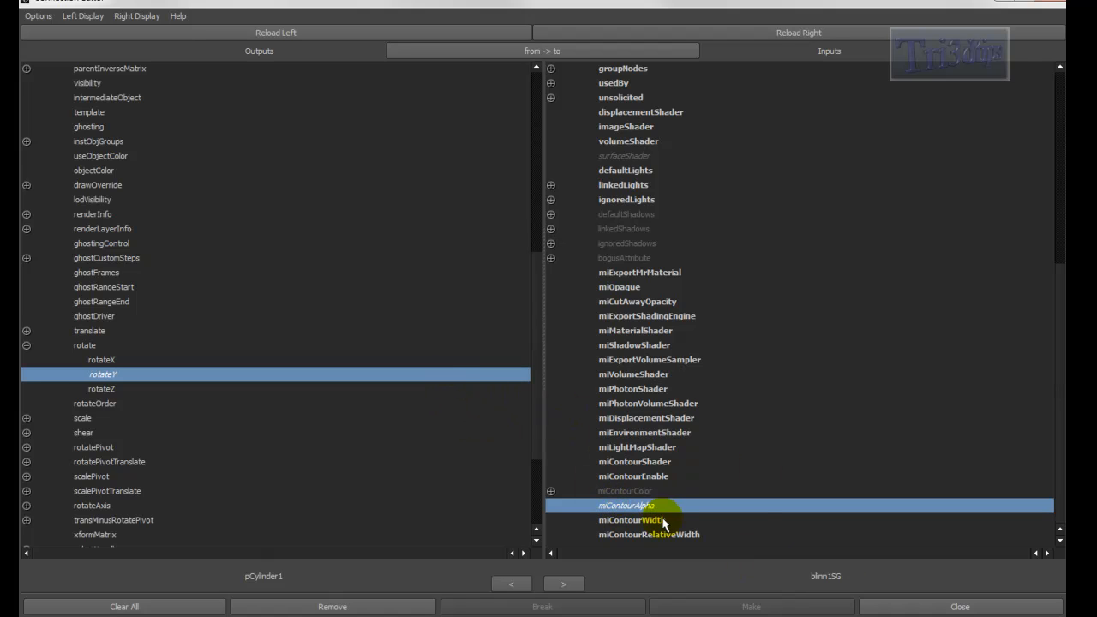
{"action": "left_click", "coordinate": [974, 609]}
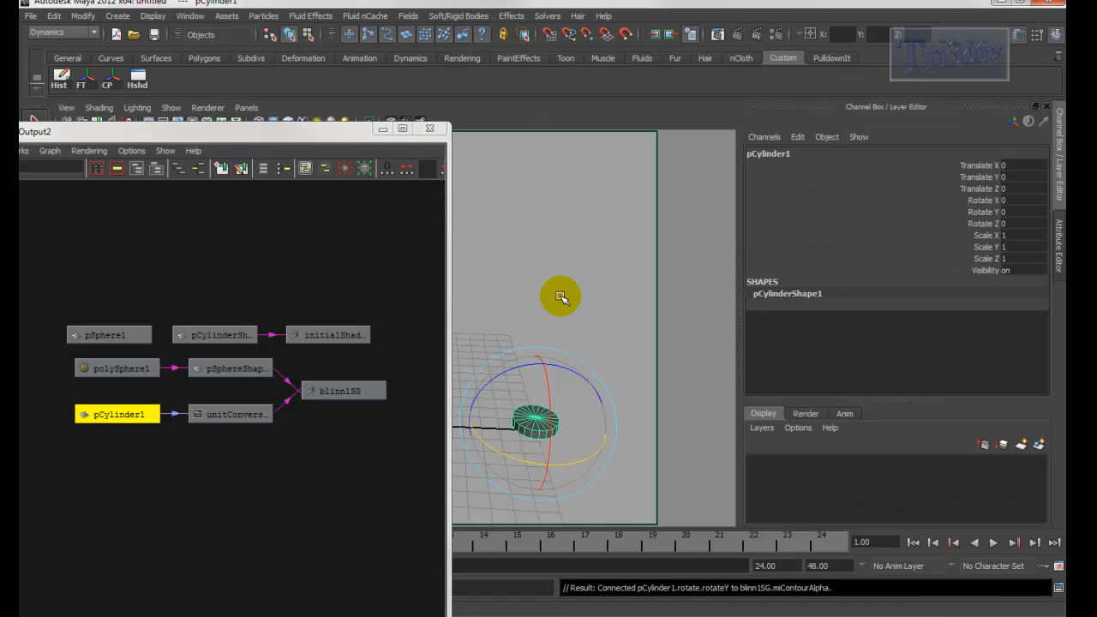
Move the pCylinder1 and unitConversion1 nodes below the other nodes in the Hypergraph, leaving unitConversion1 selected
{"action": "left_click_drag", "start_coordinate": [153, 414], "coordinate": [174, 501]}
{"action": "left_click", "coordinate": [553, 417]}
{"action": "left_click_drag", "start_coordinate": [228, 414], "coordinate": [247, 491]}
{"action": "left_click", "coordinate": [247, 490]}
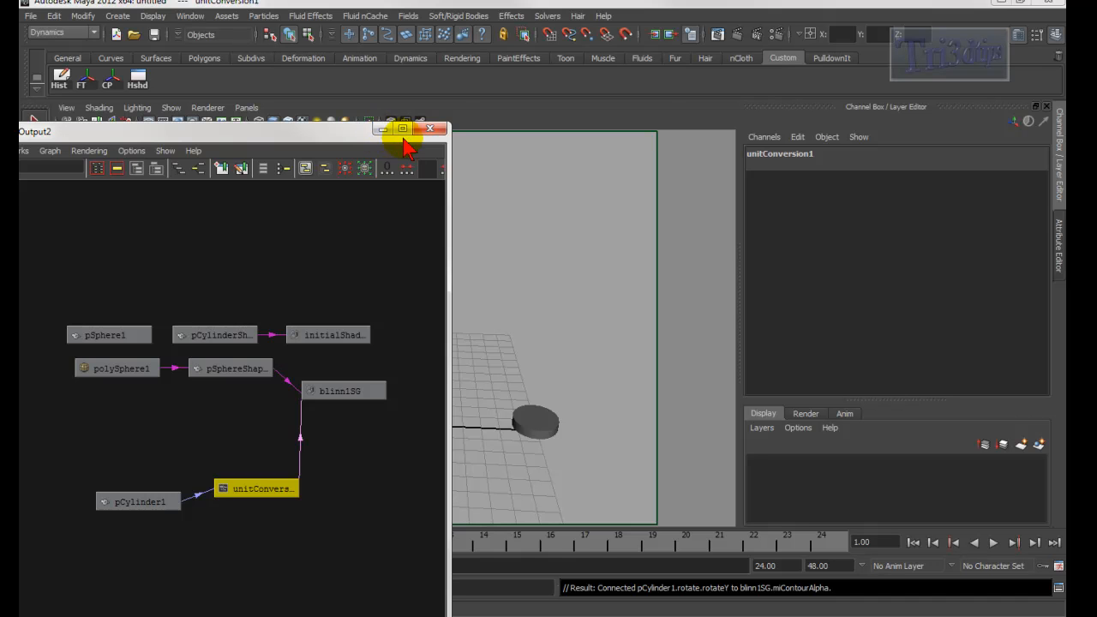
Render the persp view, move the render clear of the cylinder, and rotate pCylinder1 about 3.9 degrees in Y
{"action": "left_click", "coordinate": [738, 36]}
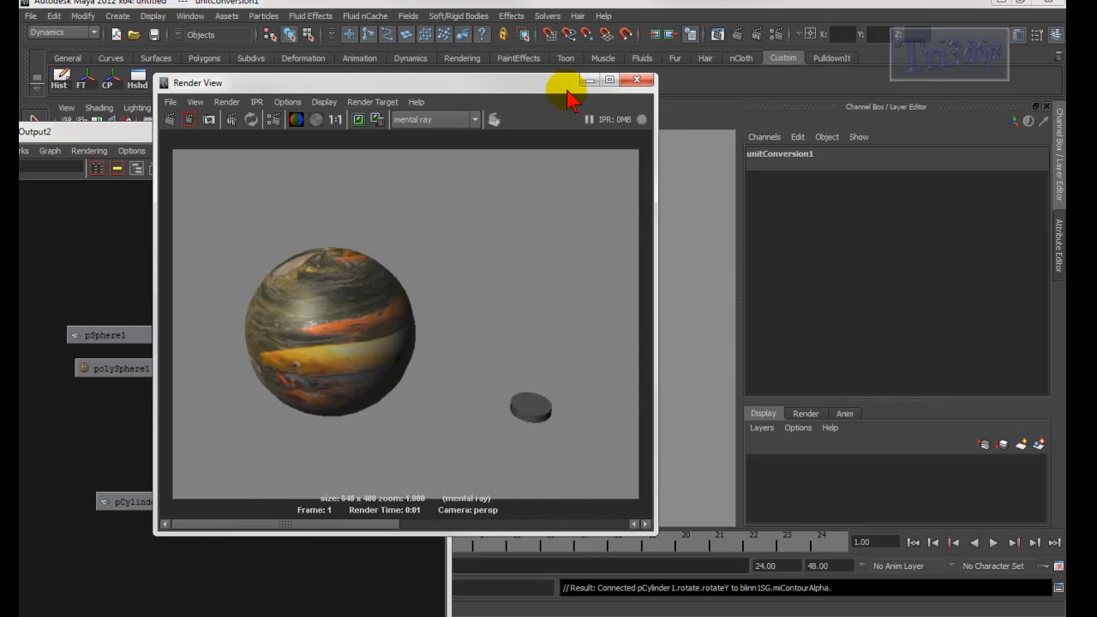
{"action": "left_click_drag", "start_coordinate": [391, 86], "coordinate": [122, 74]}
{"action": "left_click", "coordinate": [538, 411]}
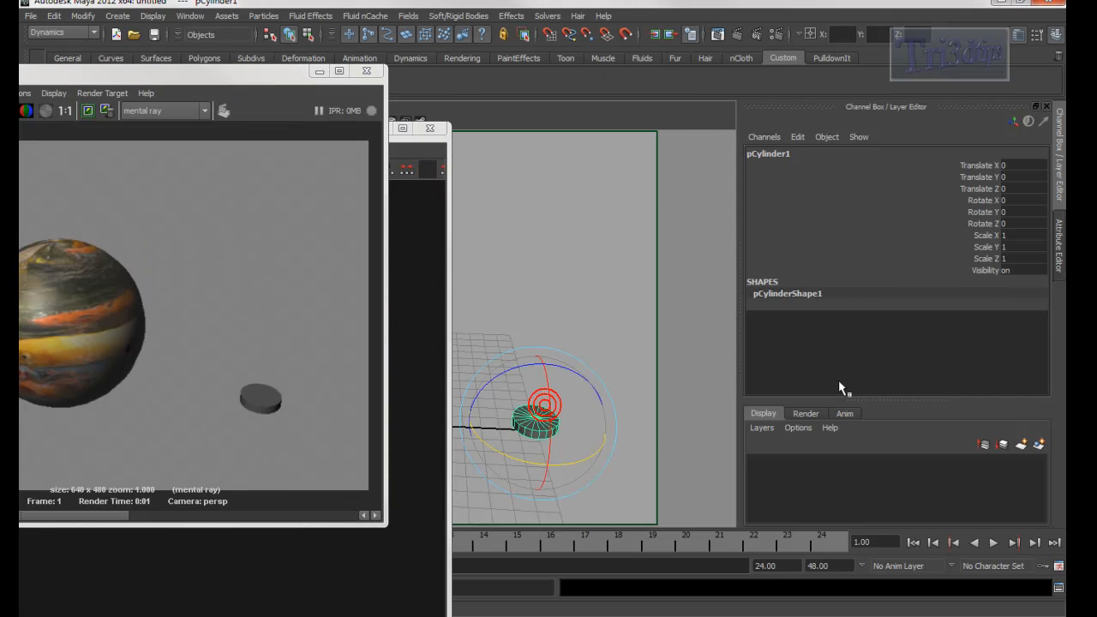
{"action": "left_click", "coordinate": [982, 212]}
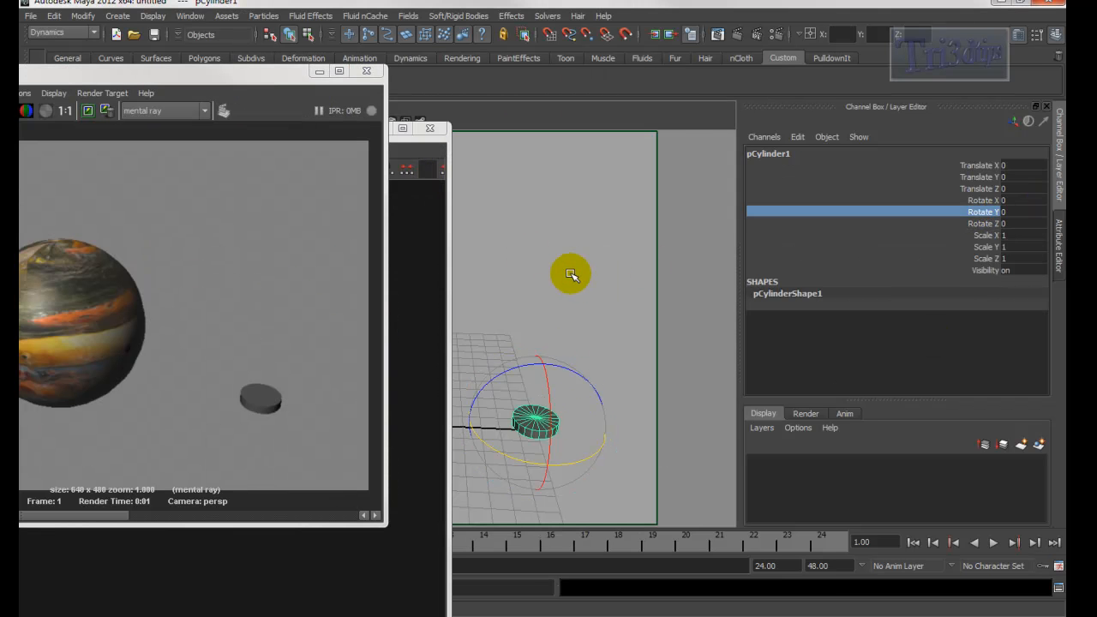
{"action": "middle_click_drag", "start_coordinate": [666, 235], "coordinate": [667, 242]}
Re-render only the region around the sphere to check the contour lines, and minimize the render window
{"action": "left_click", "coordinate": [159, 75]}
{"action": "left_click_drag", "start_coordinate": [159, 73], "coordinate": [235, 51]}
{"action": "left_click_drag", "start_coordinate": [31, 181], "coordinate": [278, 427]}
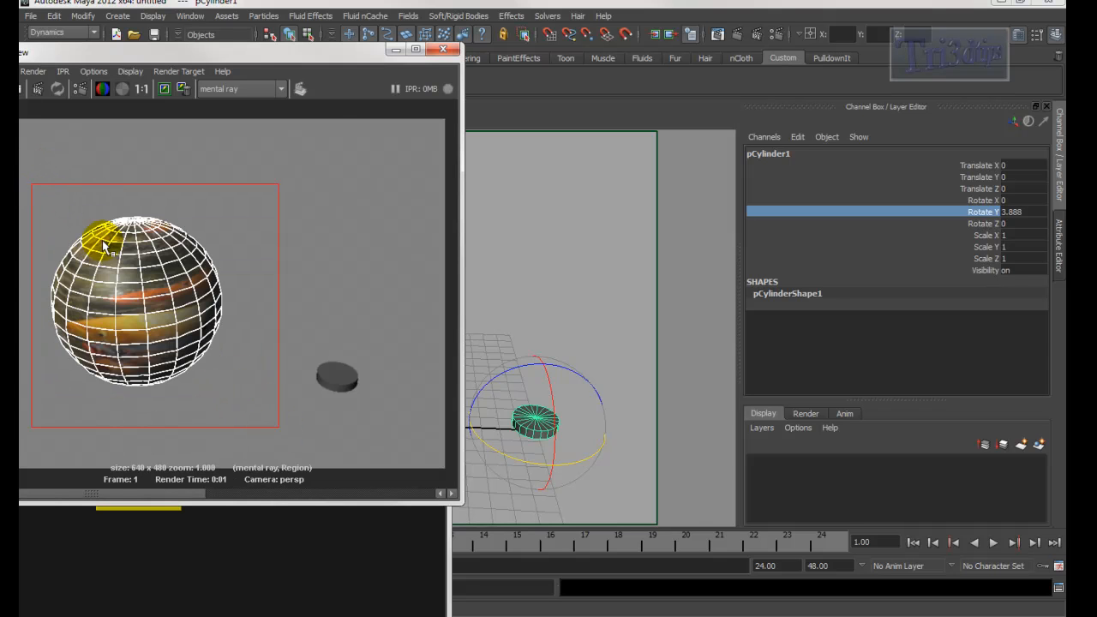
{"action": "left_click", "coordinate": [395, 49]}
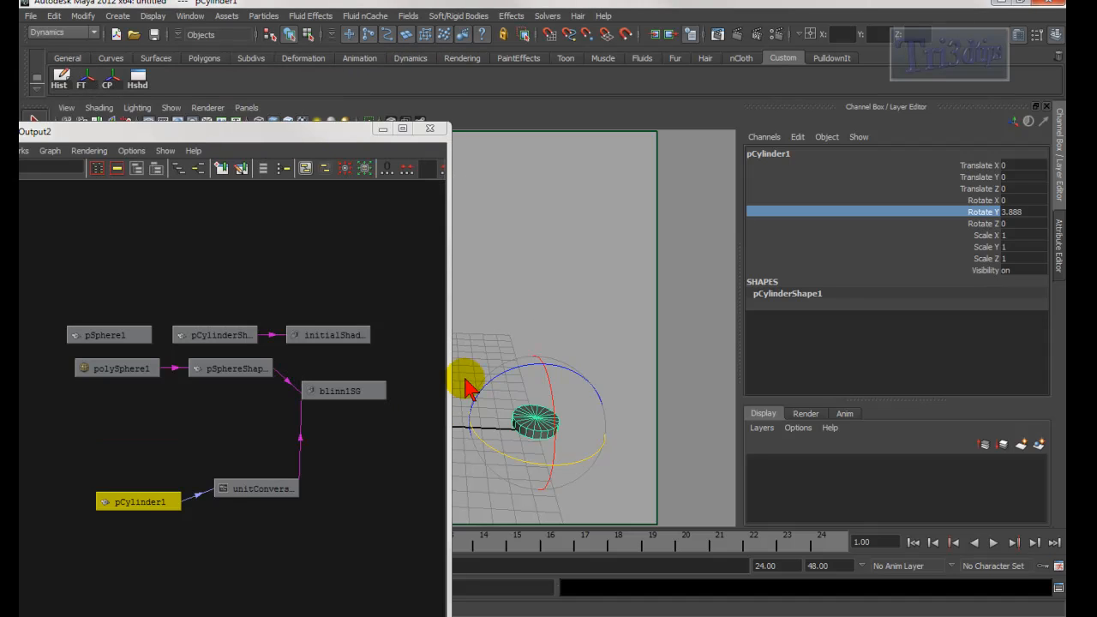
Set the unitConversion1 node's conversion factor to 1 and render the persp view again
{"action": "left_click", "coordinate": [254, 491]}
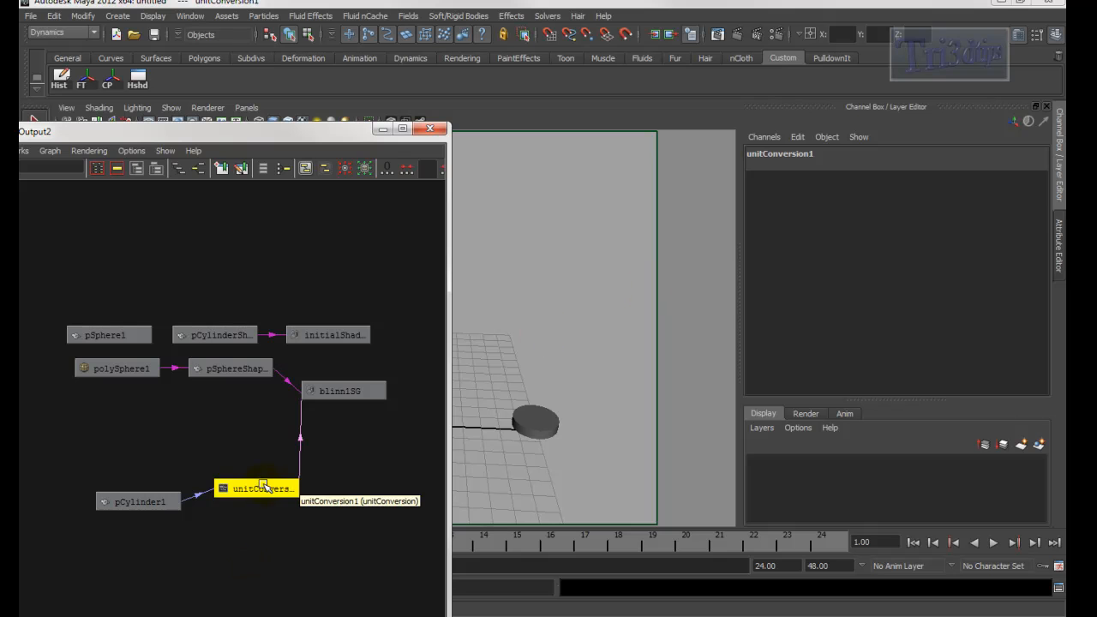
{"action": "left_click", "coordinate": [263, 489]}
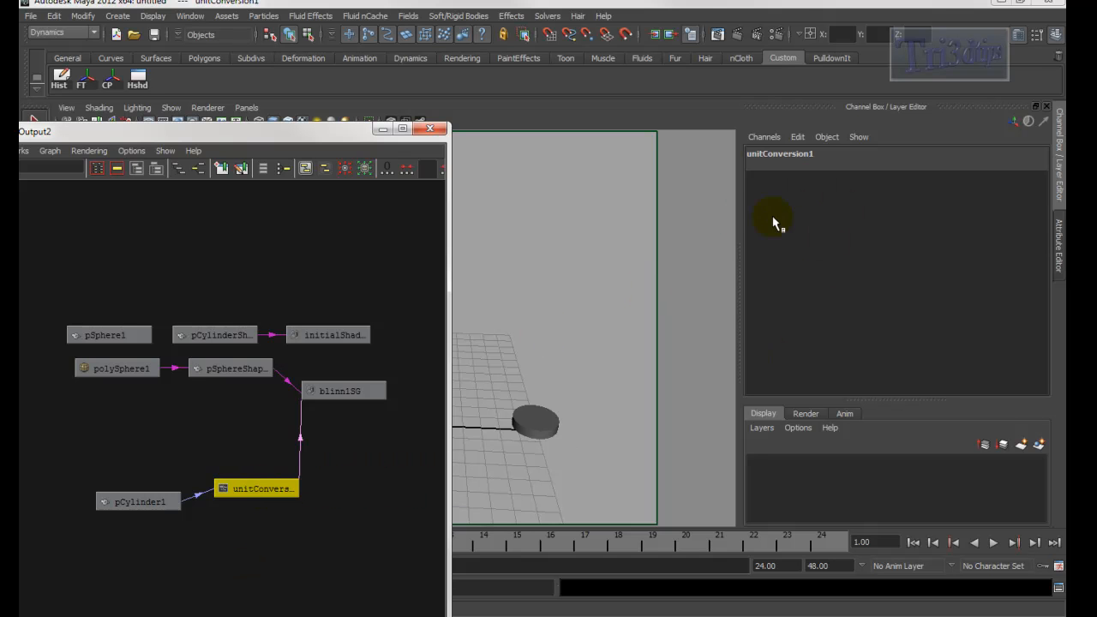
{"action": "left_click", "coordinate": [1060, 232]}
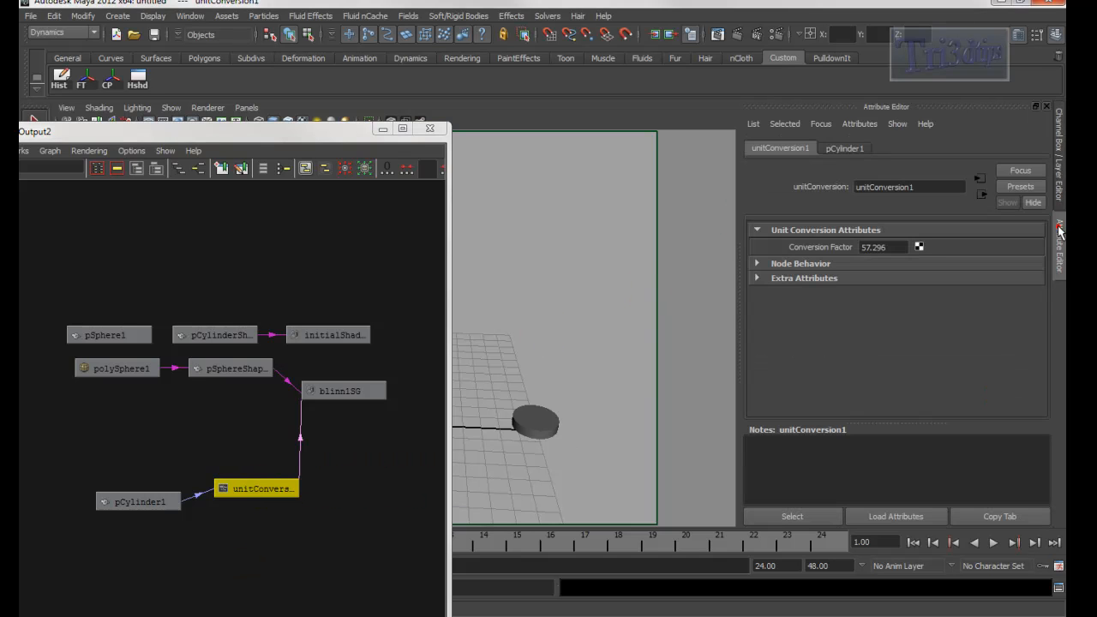
{"action": "double_click", "coordinate": [896, 246]}
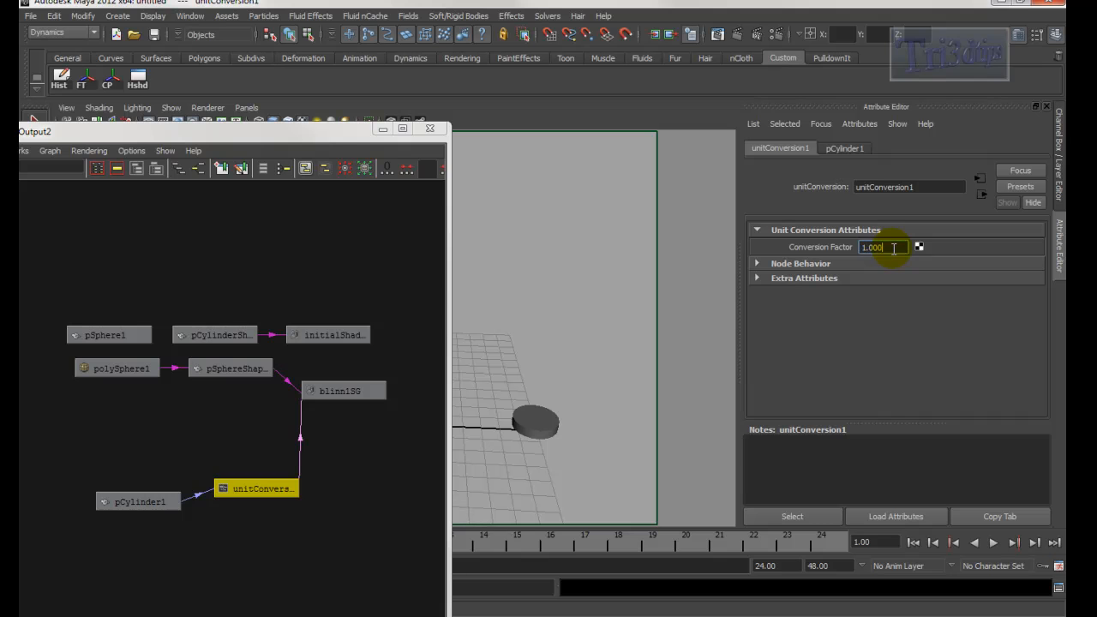
{"action": "left_click", "coordinate": [737, 38]}
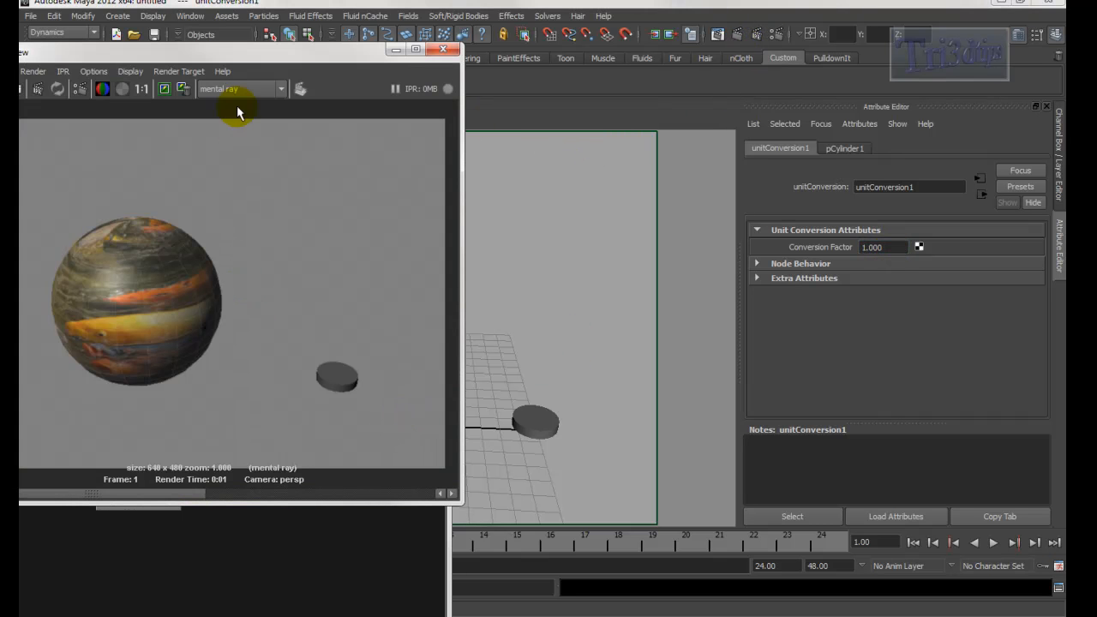
{"action": "left_click_drag", "start_coordinate": [243, 62], "coordinate": [385, 75]}
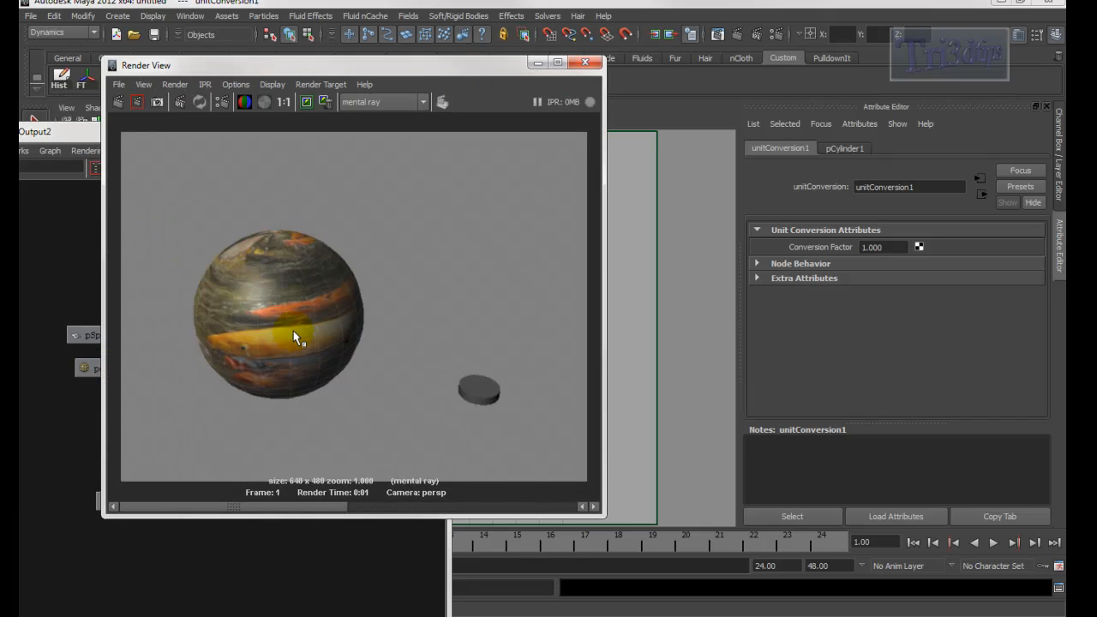
Set the conversion factor to 2, re-render the region around the sphere, and uncover the cylinder in the viewport
{"action": "double_click", "coordinate": [870, 247]}
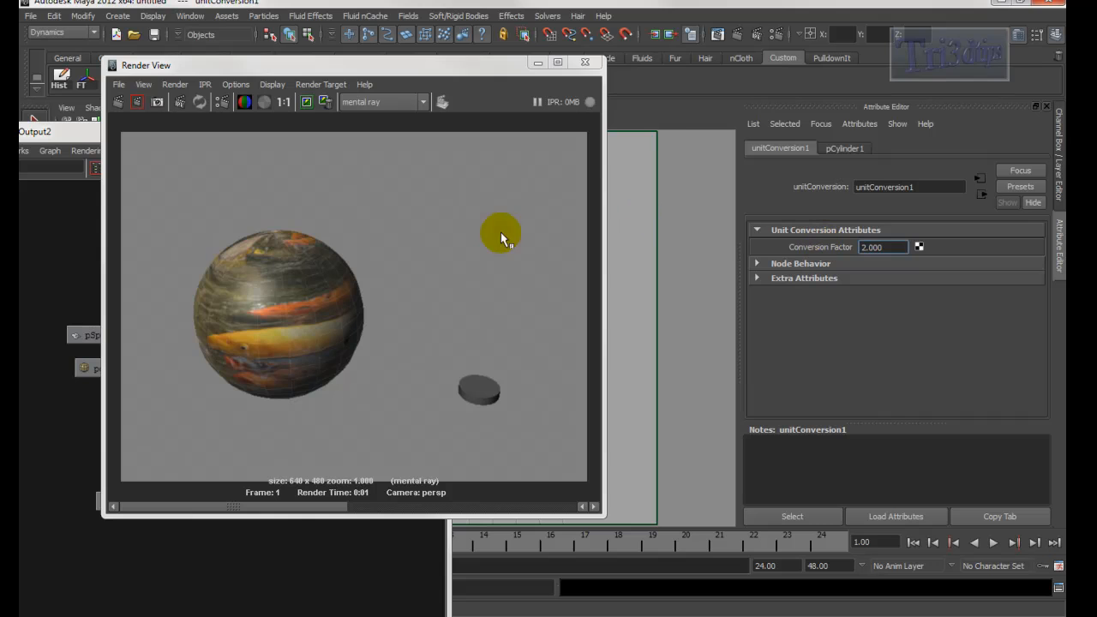
{"action": "left_click_drag", "start_coordinate": [180, 207], "coordinate": [441, 449]}
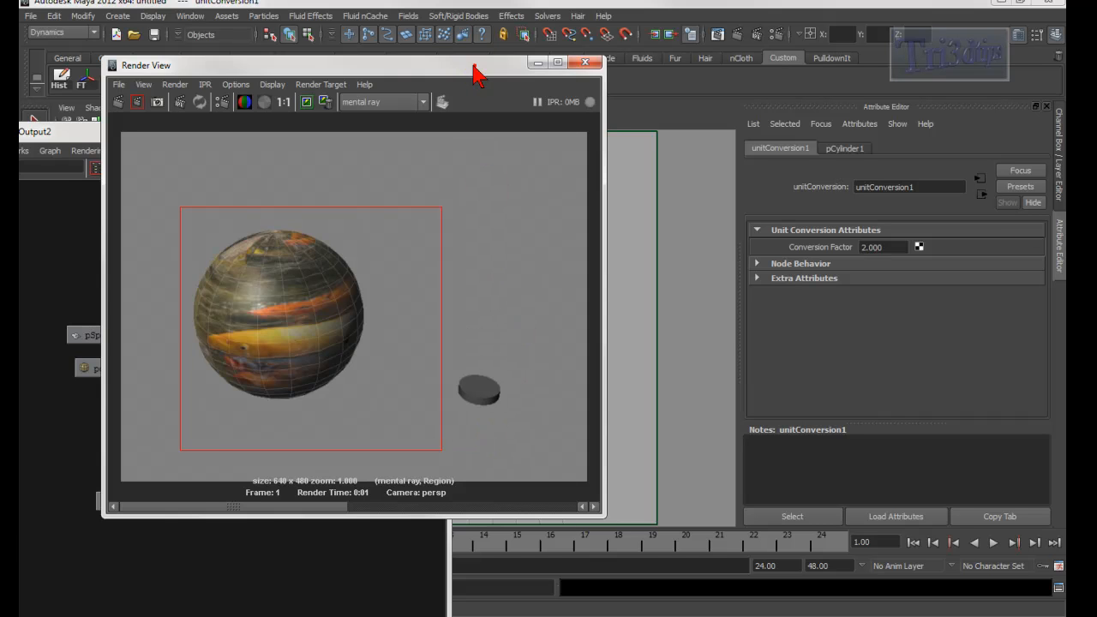
{"action": "left_click_drag", "start_coordinate": [474, 66], "coordinate": [391, 81]}
Set pCylinder1's Y rotation to 10 and re-render the region around the sphere
{"action": "left_click", "coordinate": [547, 421]}
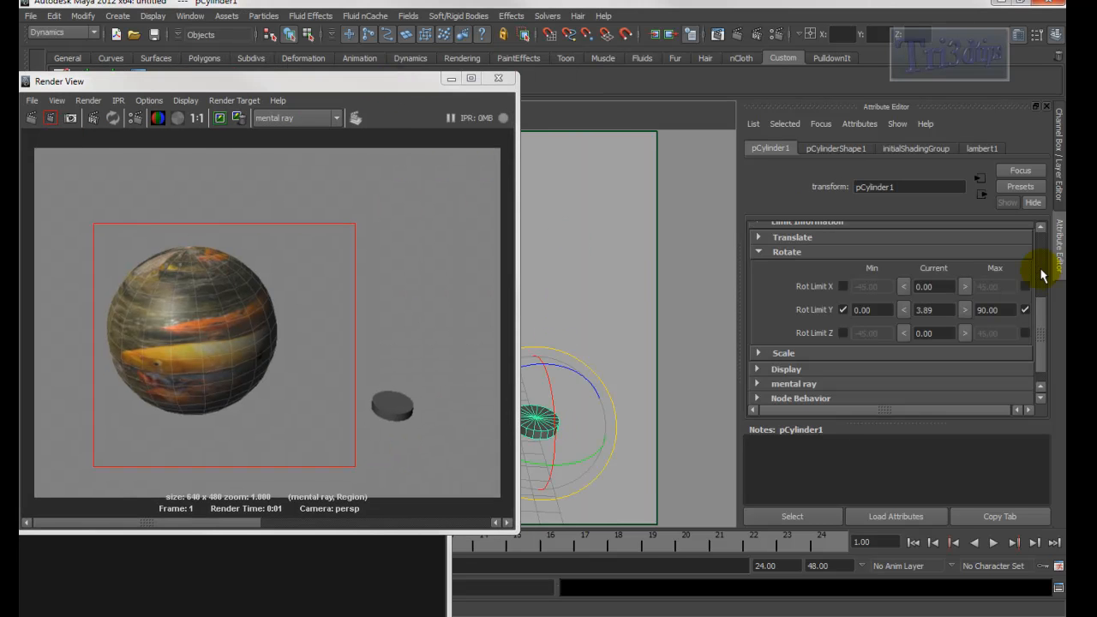
{"action": "left_click", "coordinate": [1059, 178]}
{"action": "left_click", "coordinate": [998, 215]}
{"action": "left_click", "coordinate": [1020, 214]}
{"action": "type", "text": "10"}
{"action": "key", "text": "Return"}
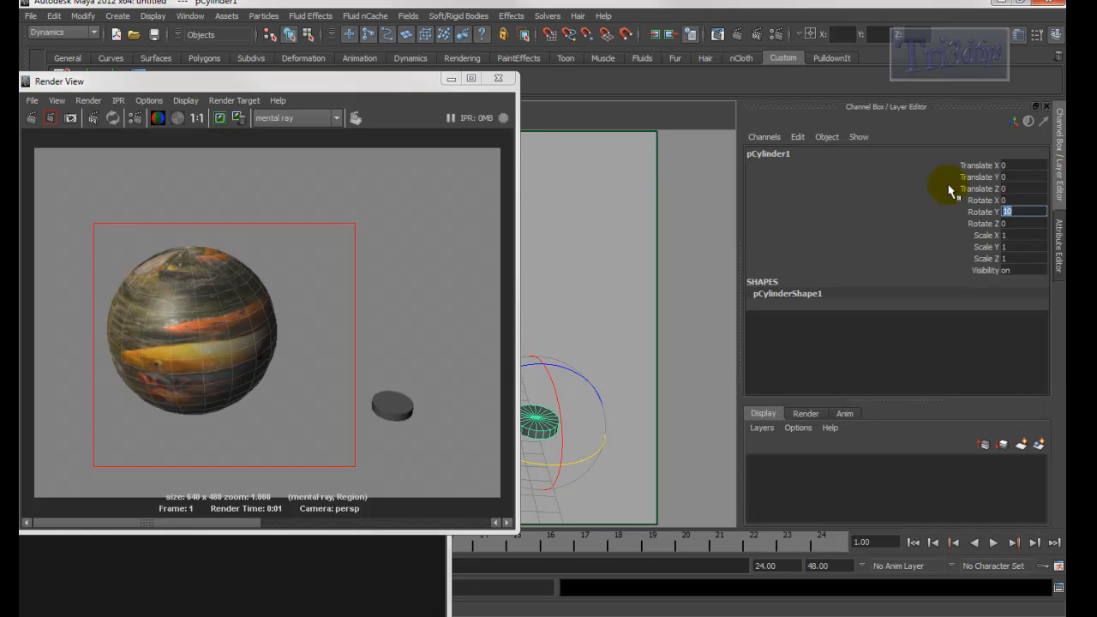
{"action": "left_click_drag", "start_coordinate": [87, 221], "coordinate": [350, 474]}
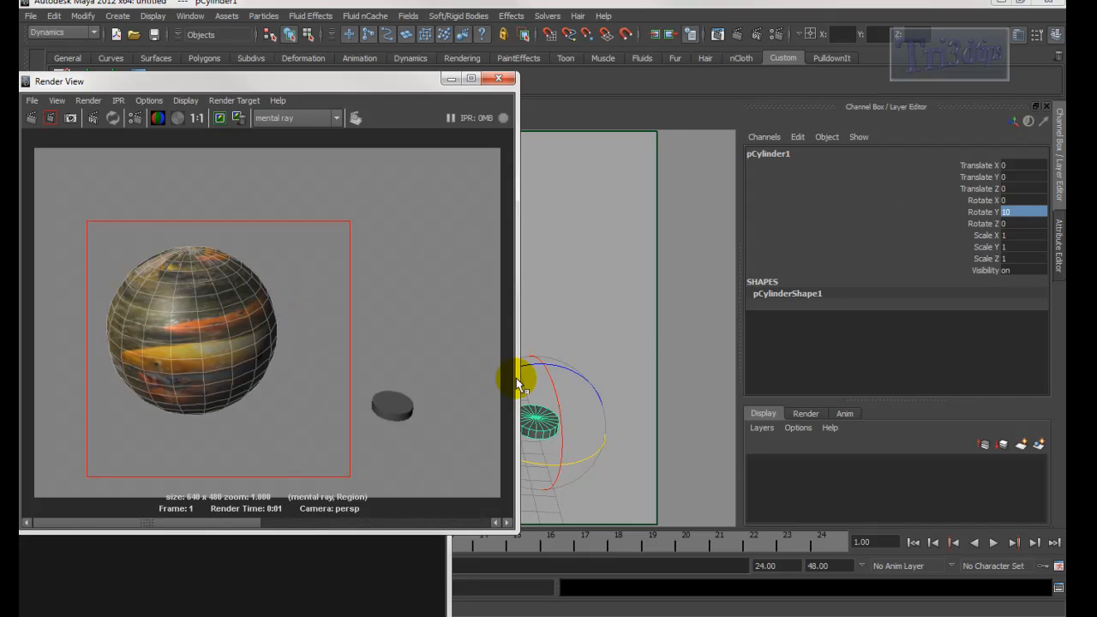
{"action": "left_click", "coordinate": [451, 79]}
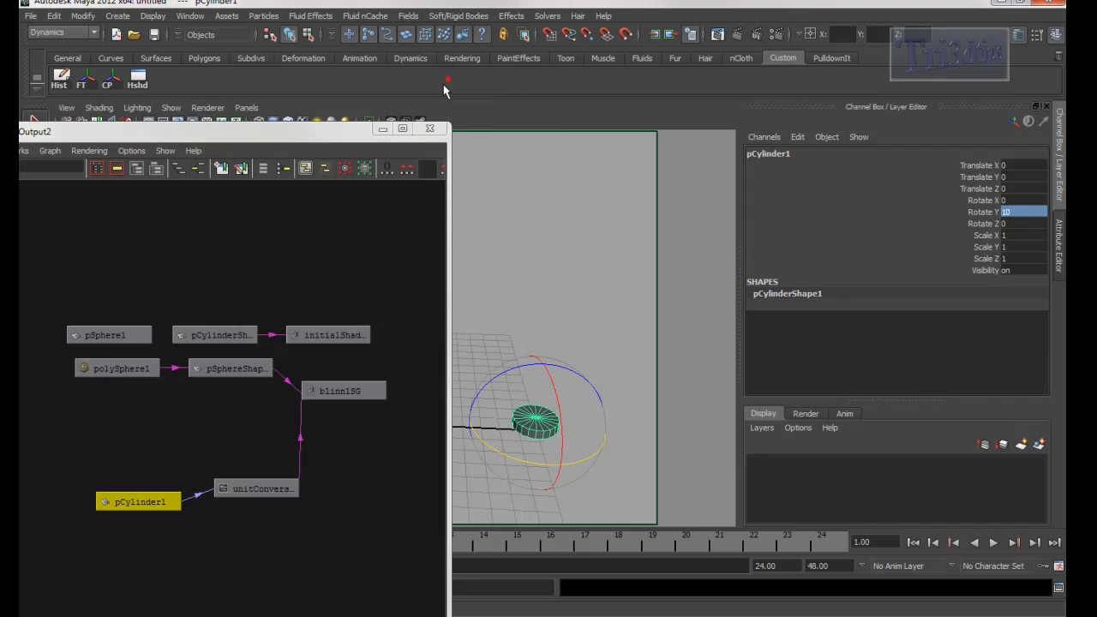
Set unitConversion1's conversion factor to 4, select the cylinder, and check the contour lines in a new full render
{"action": "left_click", "coordinate": [249, 489]}
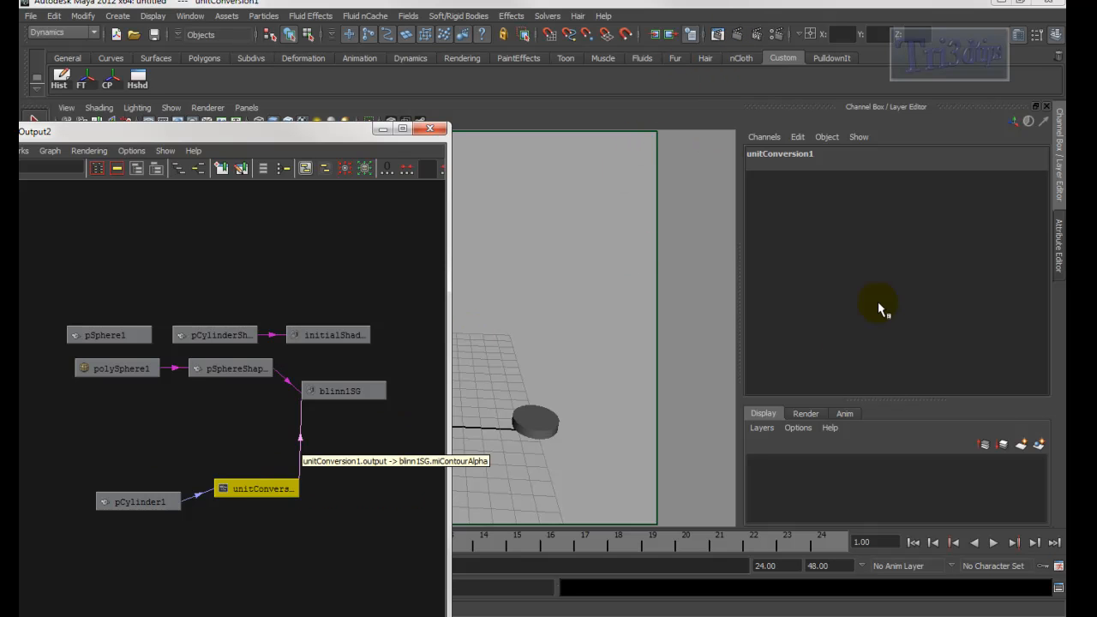
{"action": "left_click", "coordinate": [1059, 242]}
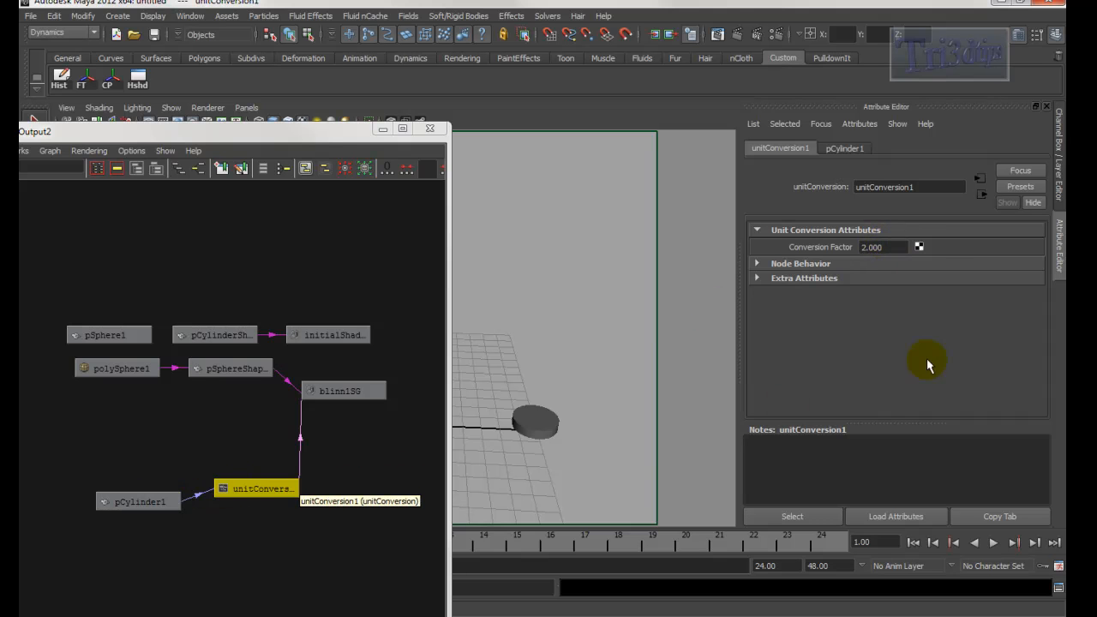
{"action": "left_click", "coordinate": [898, 246]}
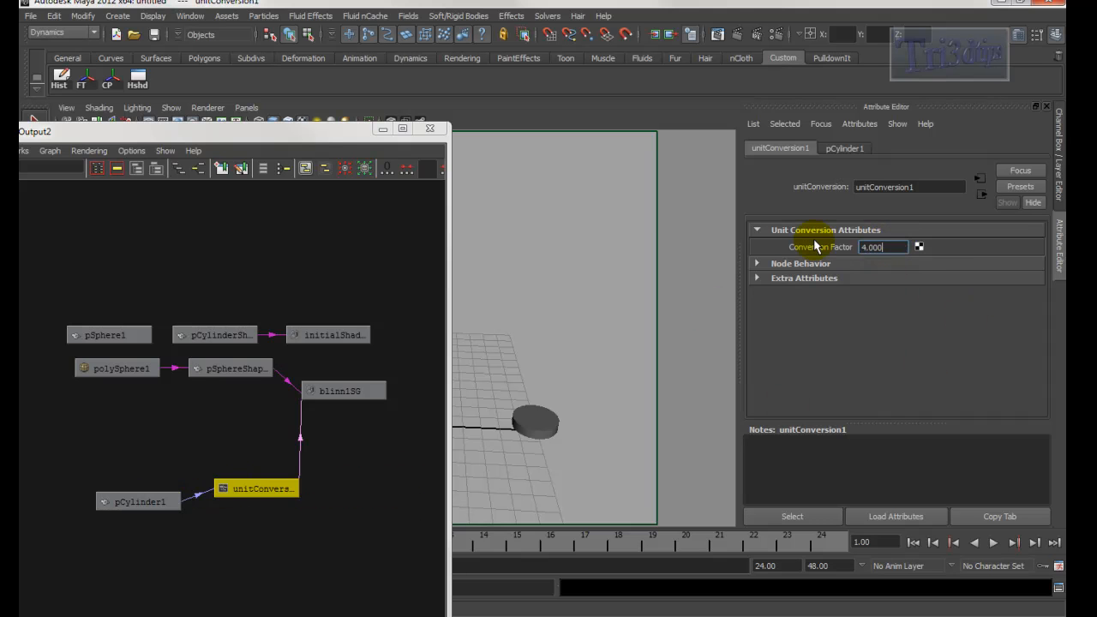
{"action": "left_click", "coordinate": [524, 394]}
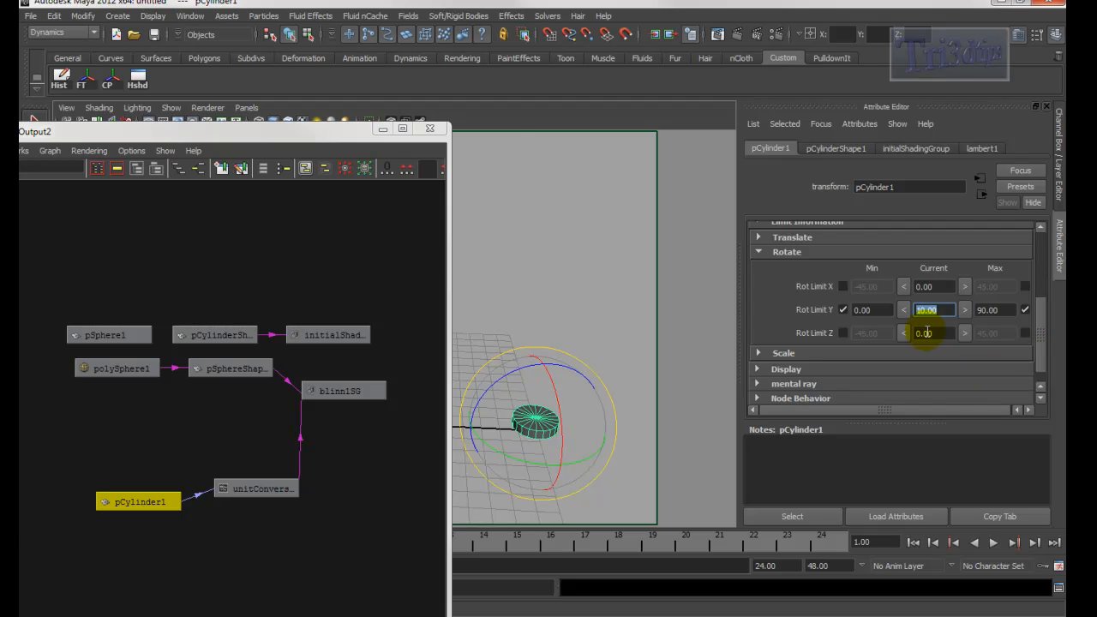
{"action": "left_click", "coordinate": [738, 36]}
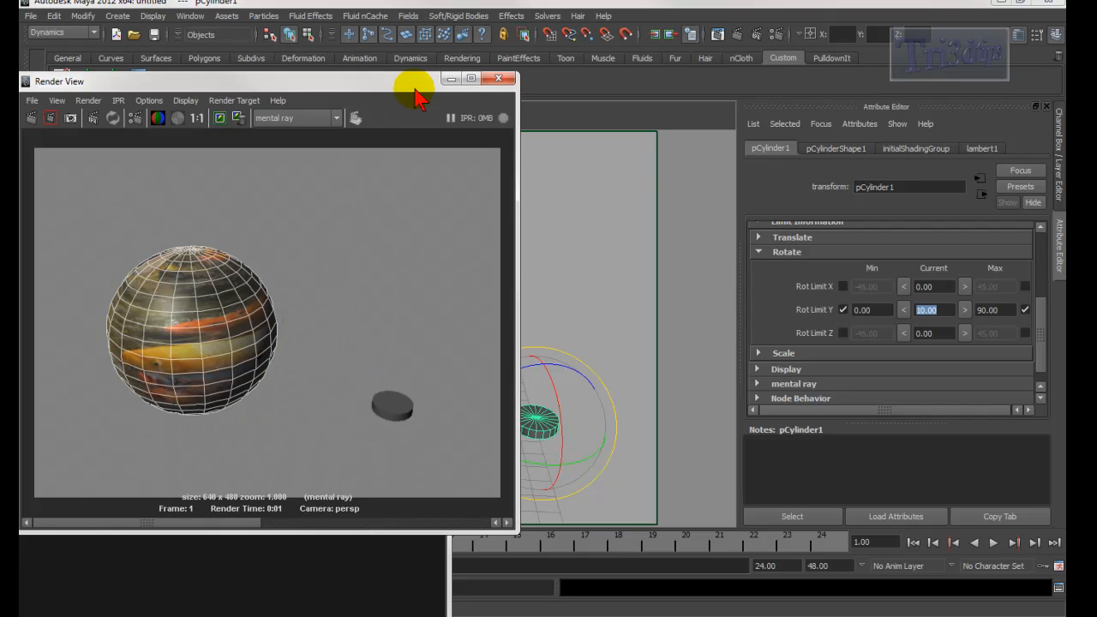
{"action": "left_click", "coordinate": [449, 78]}
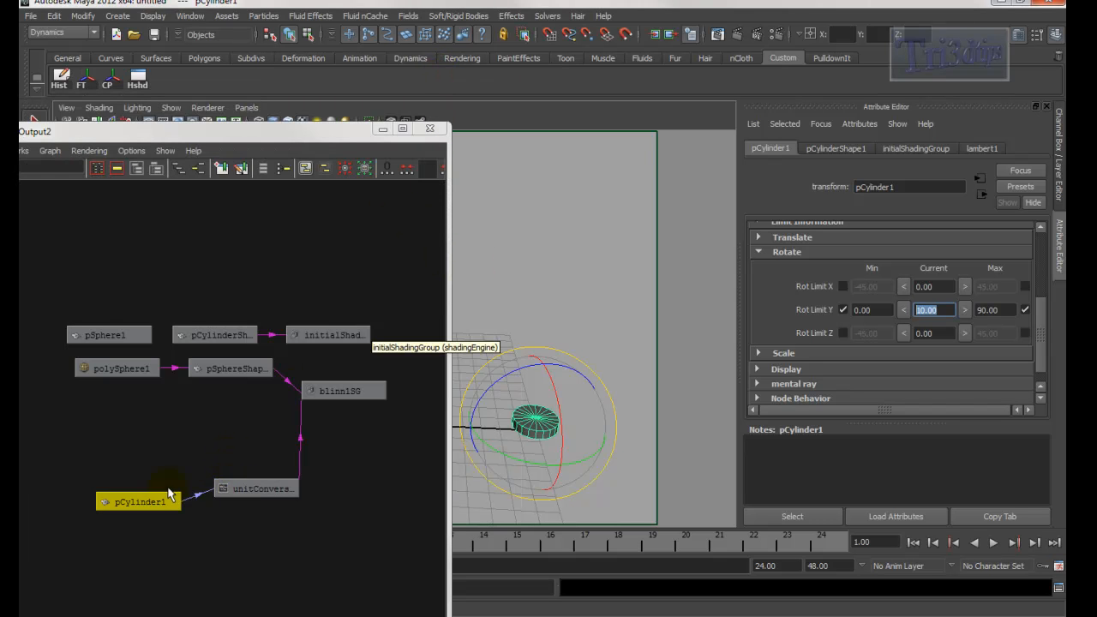
Rearrange the Hypergraph so pCylinder1 sits above and to one side of the unitConversion1 node
{"action": "left_click_drag", "start_coordinate": [142, 501], "coordinate": [141, 452]}
{"action": "left_click_drag", "start_coordinate": [238, 487], "coordinate": [231, 502]}
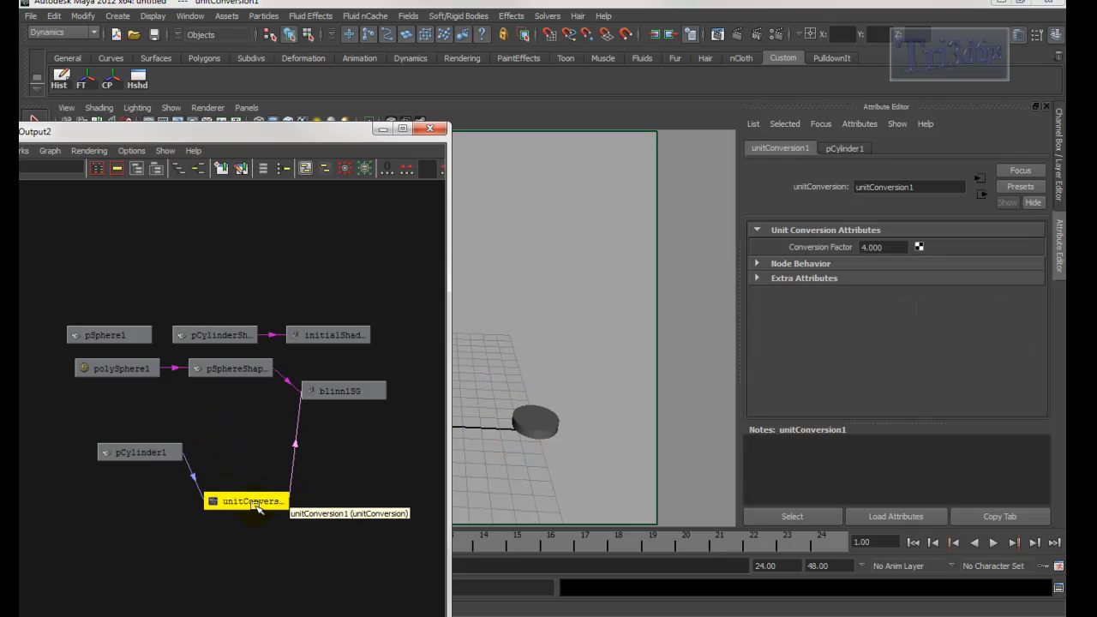
{"action": "left_click_drag", "start_coordinate": [139, 453], "coordinate": [129, 459]}
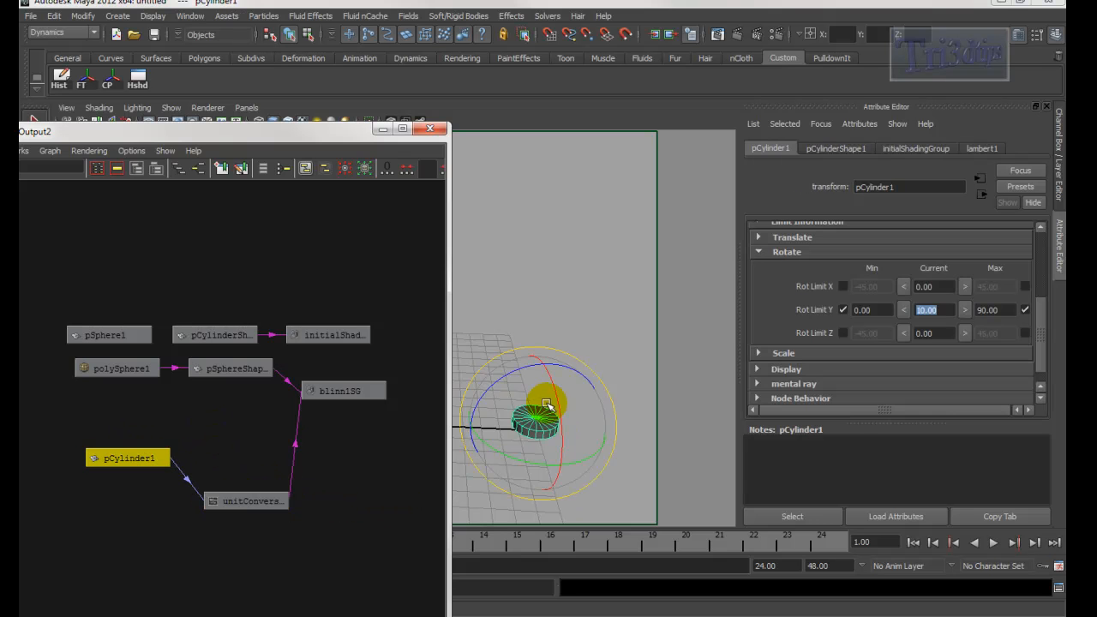
Select the unitConversion1 node, put the Hypergraph away, and lay out its connection to the blinn1 network in the Hypershade
{"action": "left_click_drag", "start_coordinate": [260, 489], "coordinate": [256, 477]}
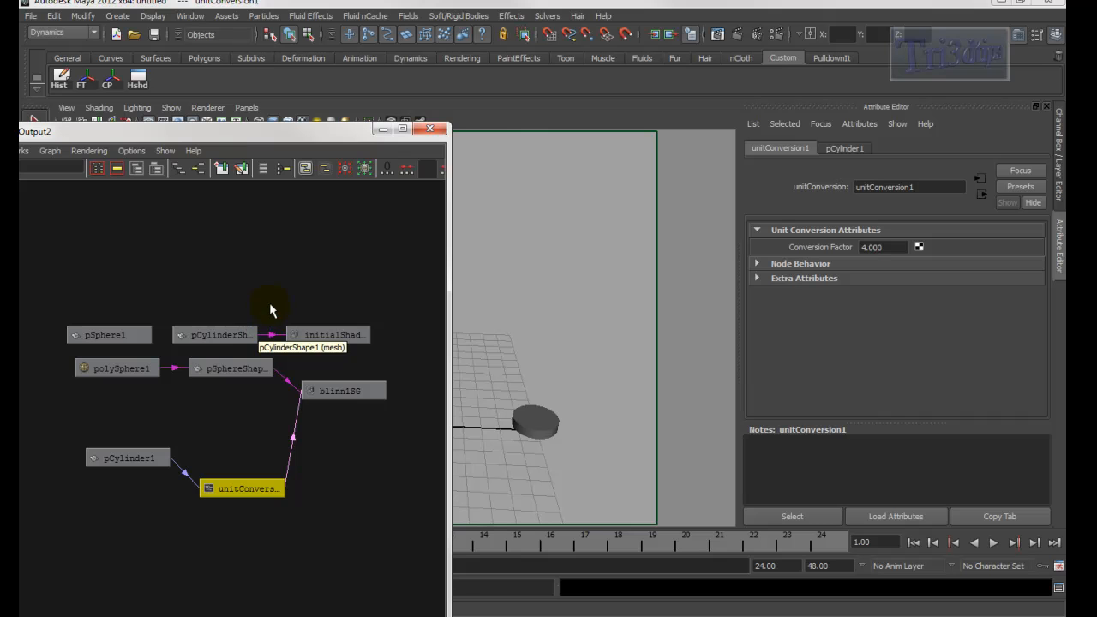
{"action": "left_click", "coordinate": [383, 129]}
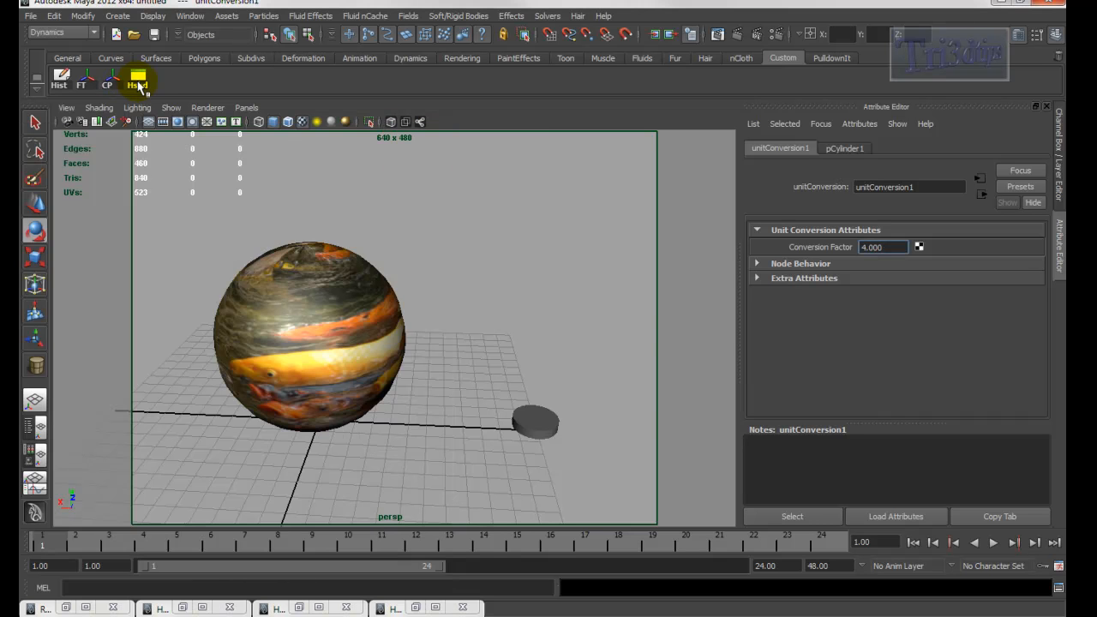
{"action": "left_click", "coordinate": [138, 84]}
{"action": "mouse_move", "coordinate": [392, 429]}
{"action": "left_mouse_down"}
{"action": "mouse_move", "coordinate": [363, 558]}
{"action": "mouse_move", "coordinate": [377, 436]}
{"action": "left_mouse_up"}
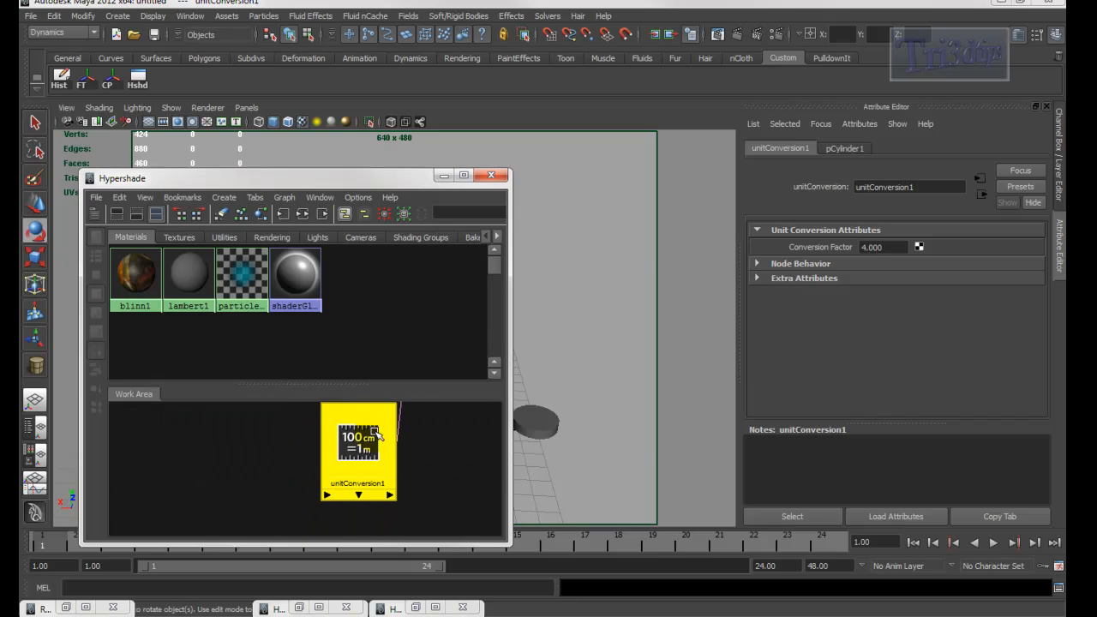
{"action": "left_click", "coordinate": [242, 215]}
{"action": "middle_click_drag", "start_coordinate": [299, 456], "coordinate": [365, 530], "text": "alt"}
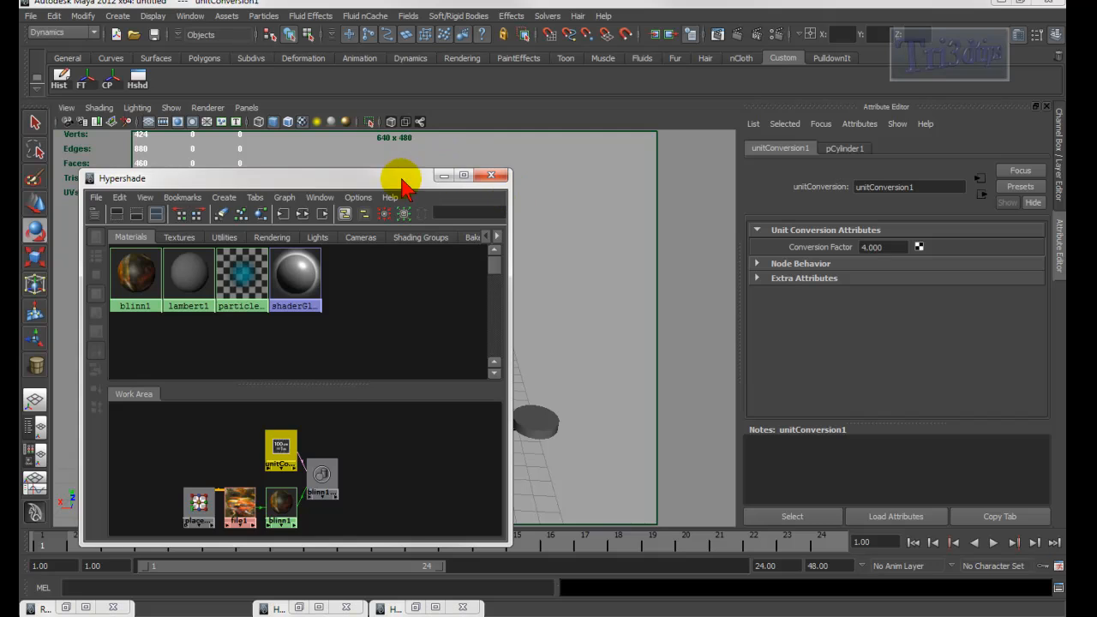
Uncover the sphere in the viewport, select it, and show its transform channels in the Channel Box
{"action": "left_click_drag", "start_coordinate": [403, 185], "coordinate": [219, 238]}
{"action": "left_click", "coordinate": [369, 287]}
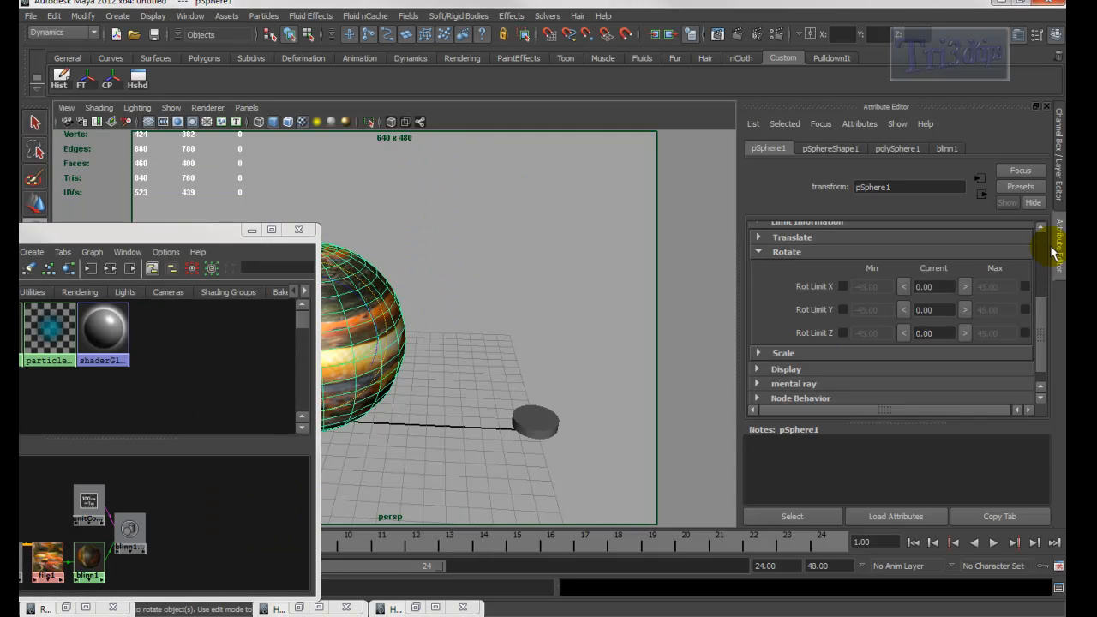
{"action": "left_click", "coordinate": [1060, 128]}
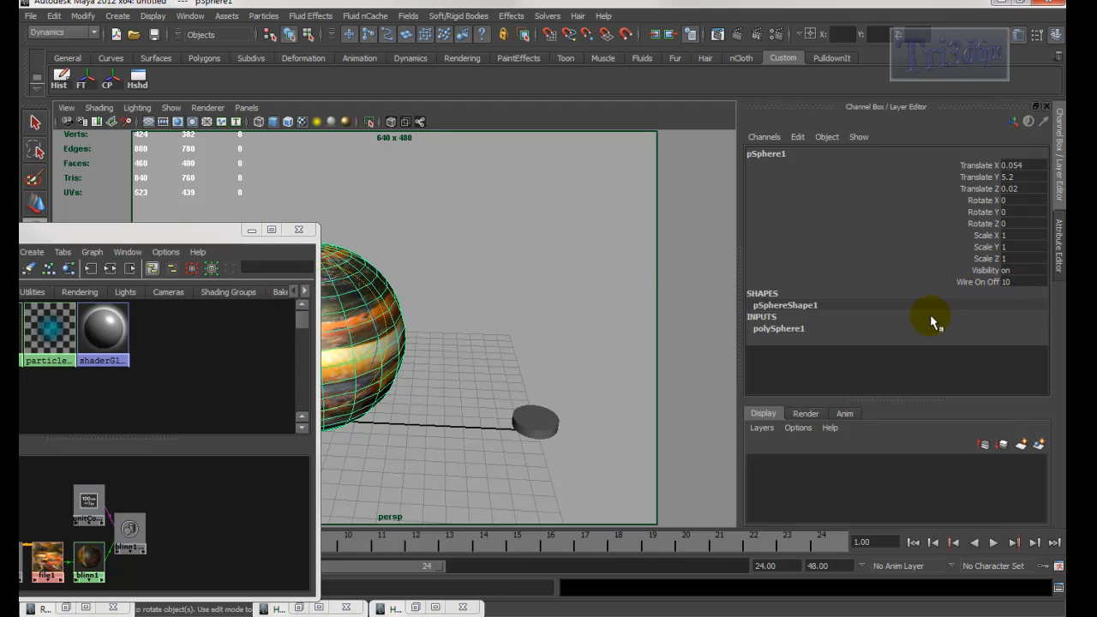
Select the cylinder, turn its Visibility off, and render the scene with mental ray
{"action": "left_click_drag", "start_coordinate": [443, 319], "coordinate": [616, 396], "text": "alt"}
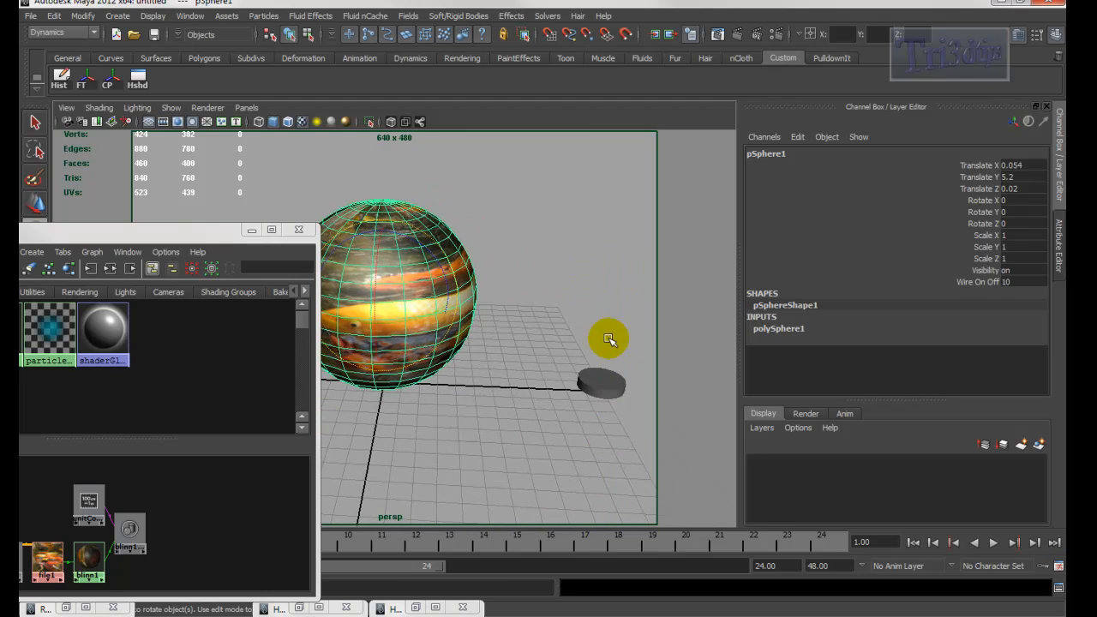
{"action": "left_click", "coordinate": [600, 383]}
{"action": "key", "text": "e"}
{"action": "double_click", "coordinate": [1021, 271]}
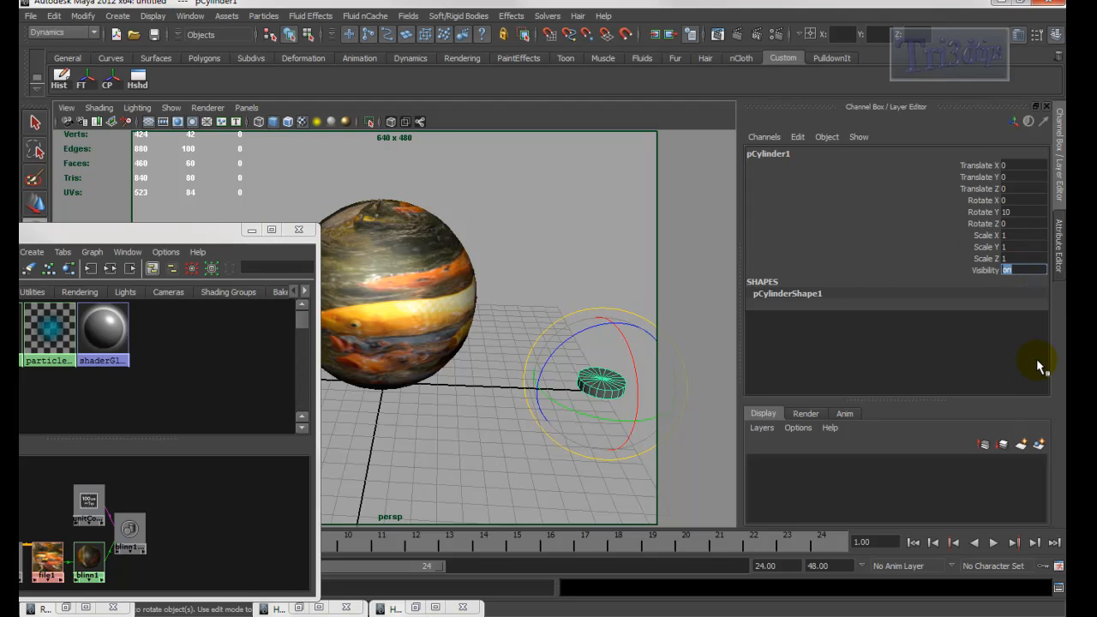
{"action": "key", "text": "Return"}
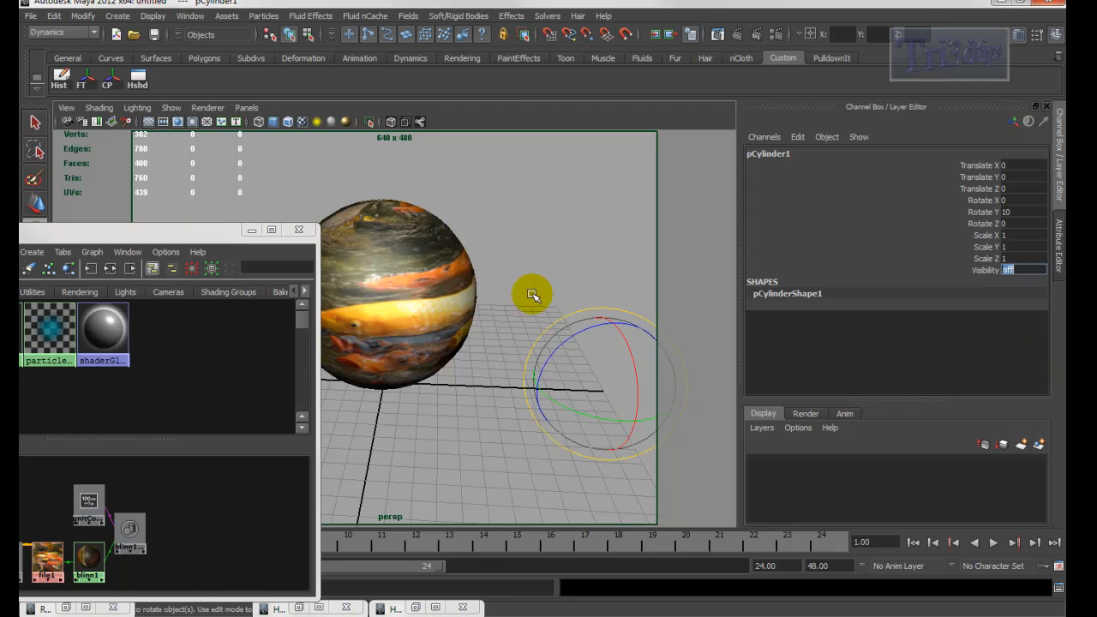
{"action": "left_click", "coordinate": [738, 36]}
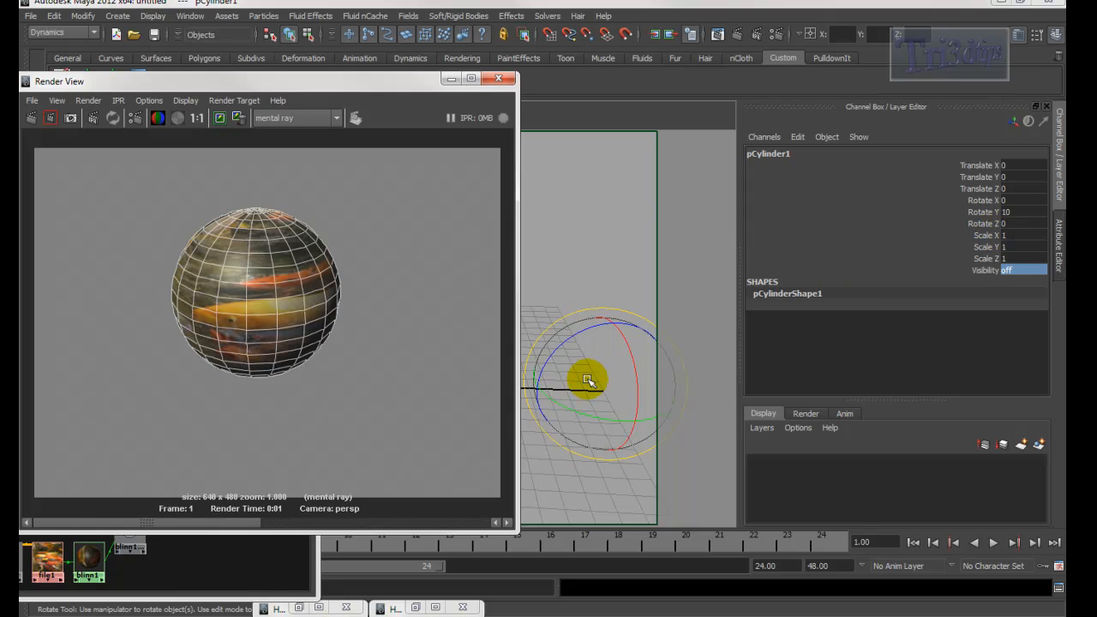
Lower the hidden cylinder's Rotate Y to about 3.5, render again to check the contour lines, and close the Render View
{"action": "left_click", "coordinate": [974, 212]}
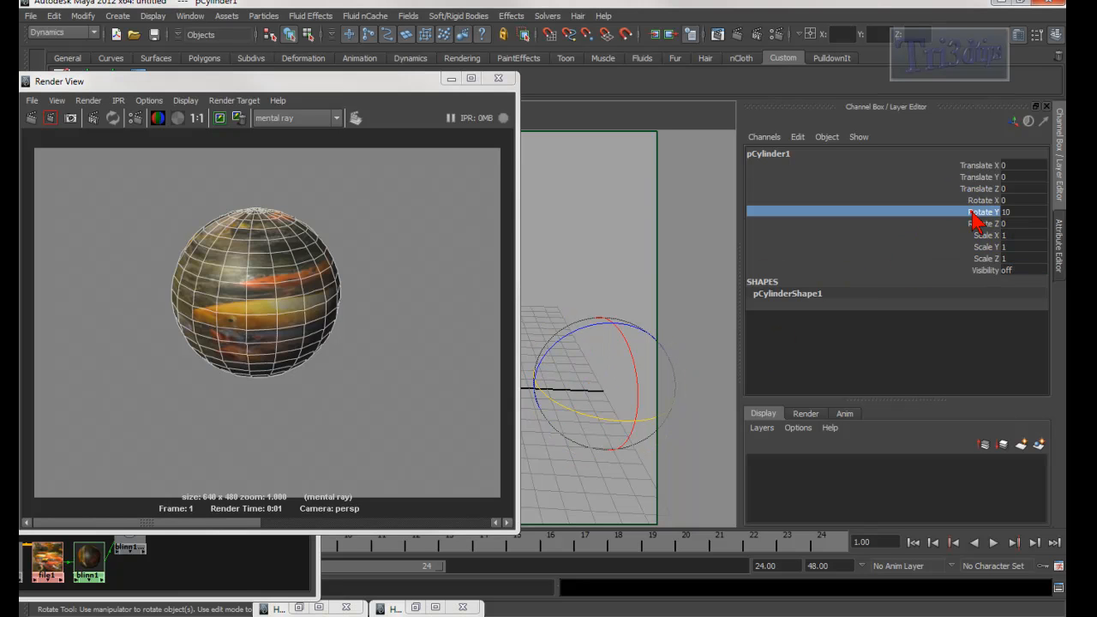
{"action": "mouse_move", "coordinate": [644, 248]}
{"action": "middle_mouse_down"}
{"action": "mouse_move", "coordinate": [633, 251]}
{"action": "mouse_move", "coordinate": [658, 256]}
{"action": "middle_mouse_up"}
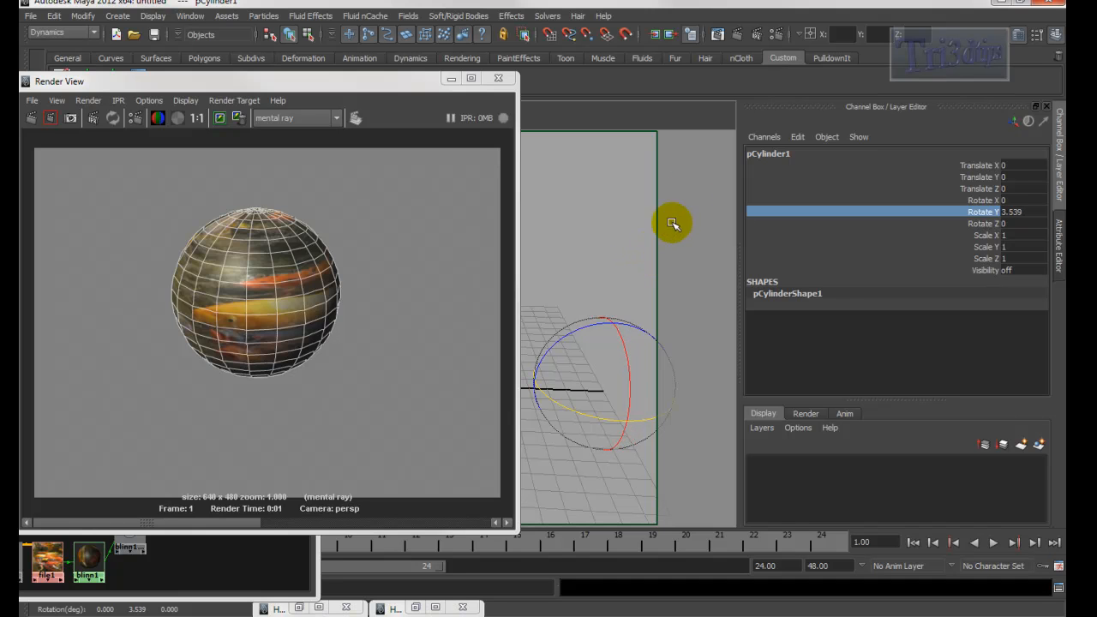
{"action": "left_click", "coordinate": [734, 35]}
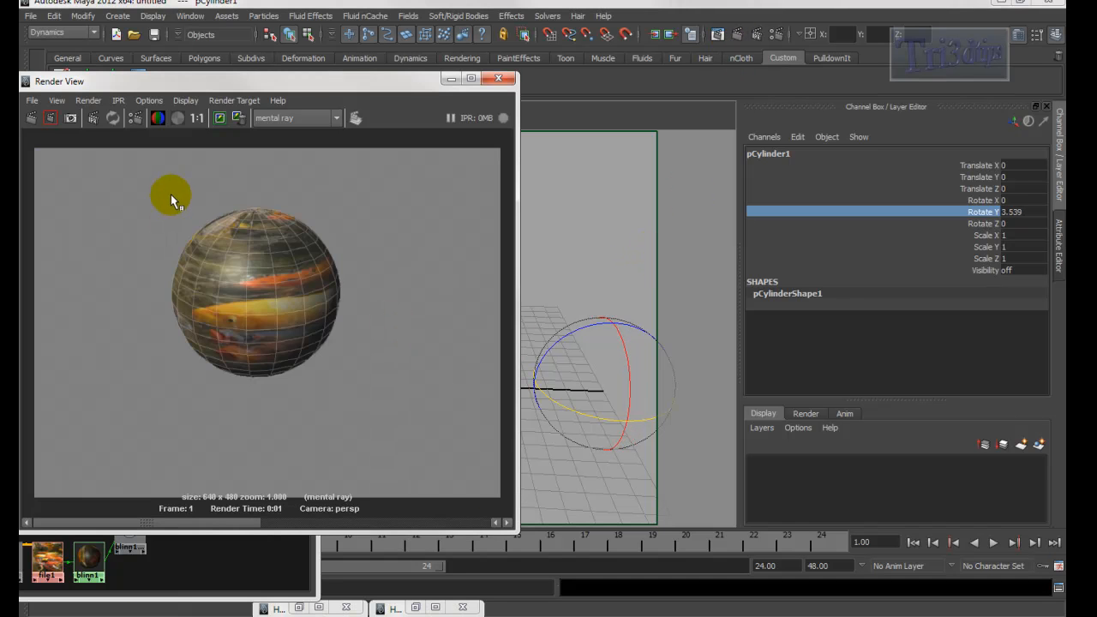
{"action": "left_click", "coordinate": [499, 79]}
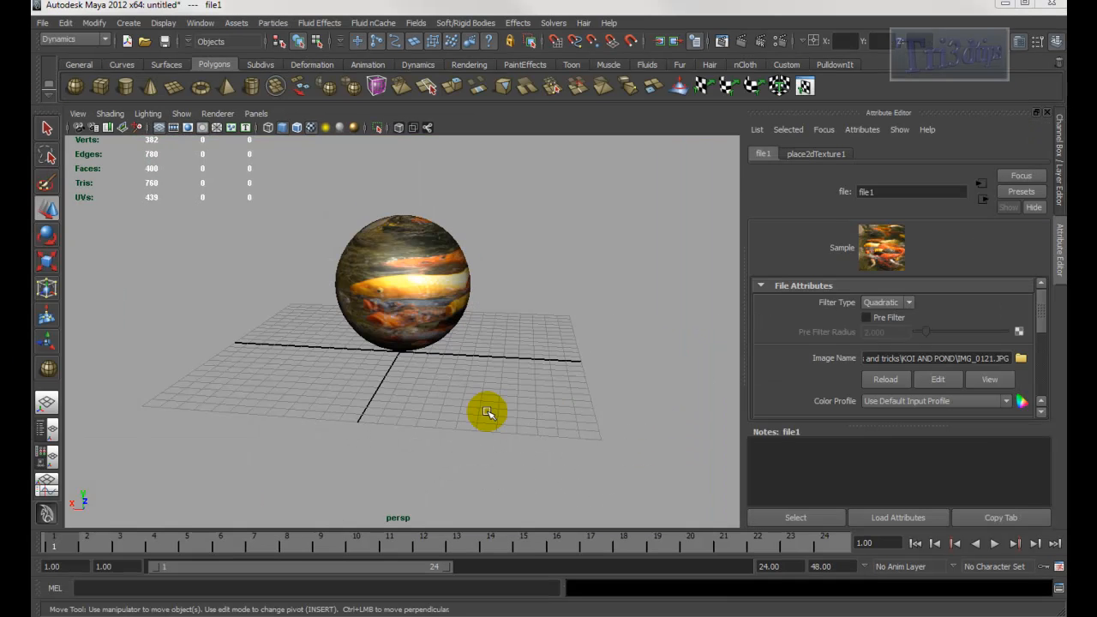
Deselect the sphere and turn on Wireframe on Shaded for the perspective view
{"action": "left_click_drag", "start_coordinate": [479, 387], "coordinate": [405, 268], "text": "alt"}
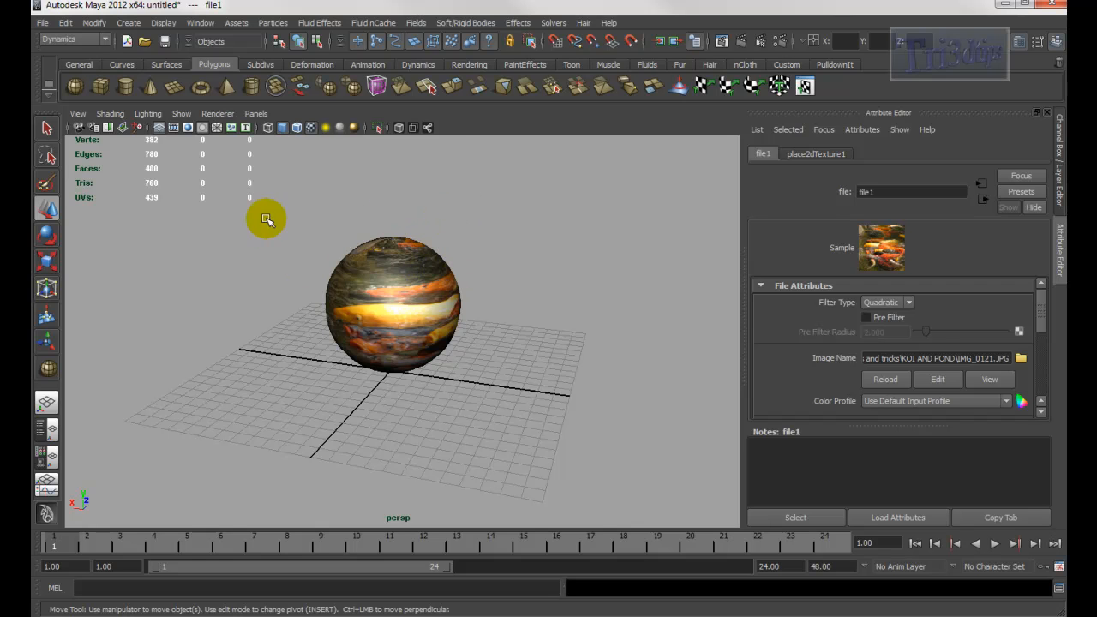
{"action": "left_click", "coordinate": [413, 279]}
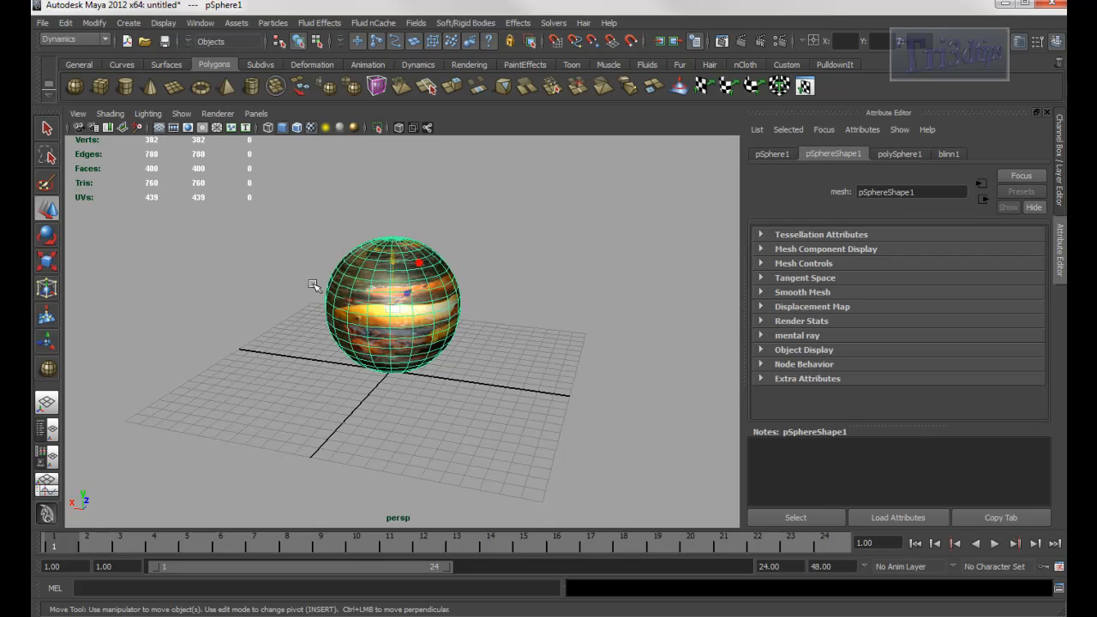
{"action": "left_click", "coordinate": [403, 219]}
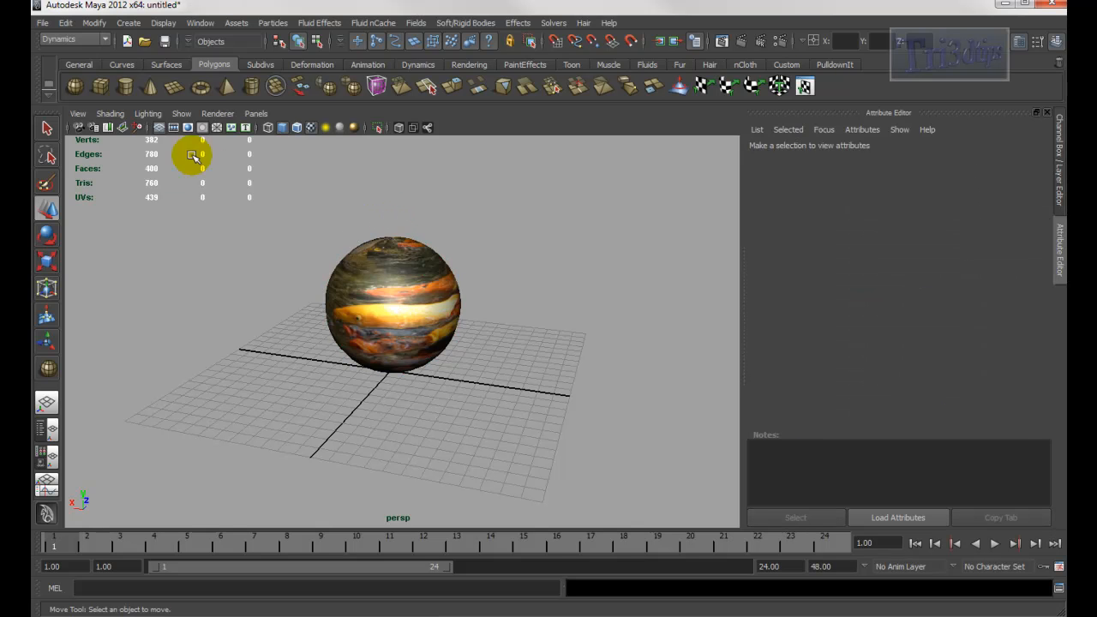
{"action": "left_click", "coordinate": [110, 114]}
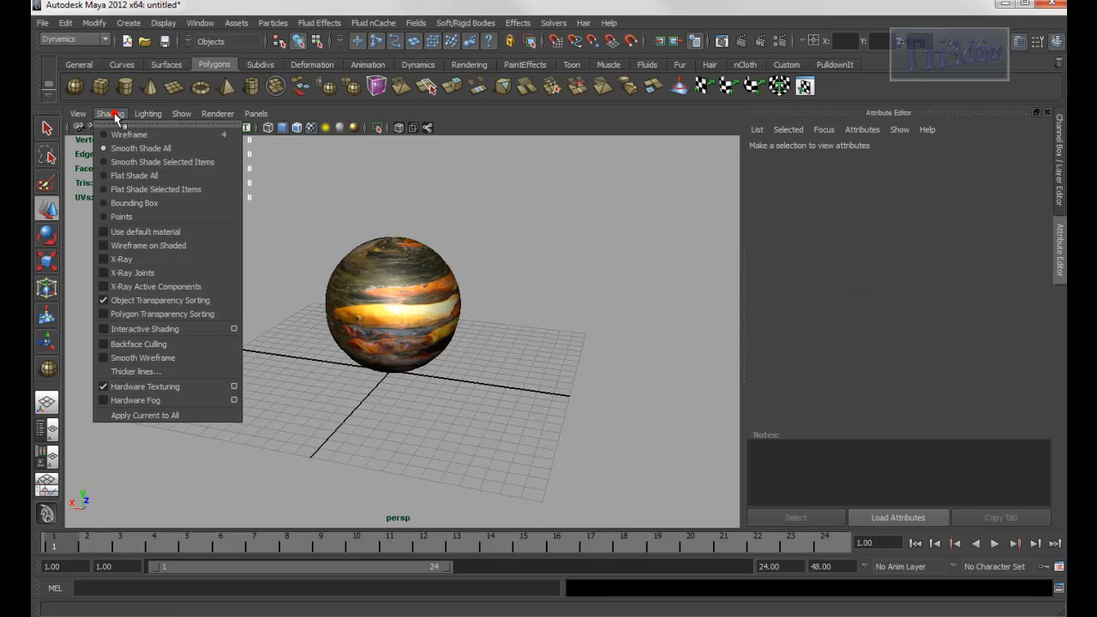
{"action": "left_click", "coordinate": [142, 249]}
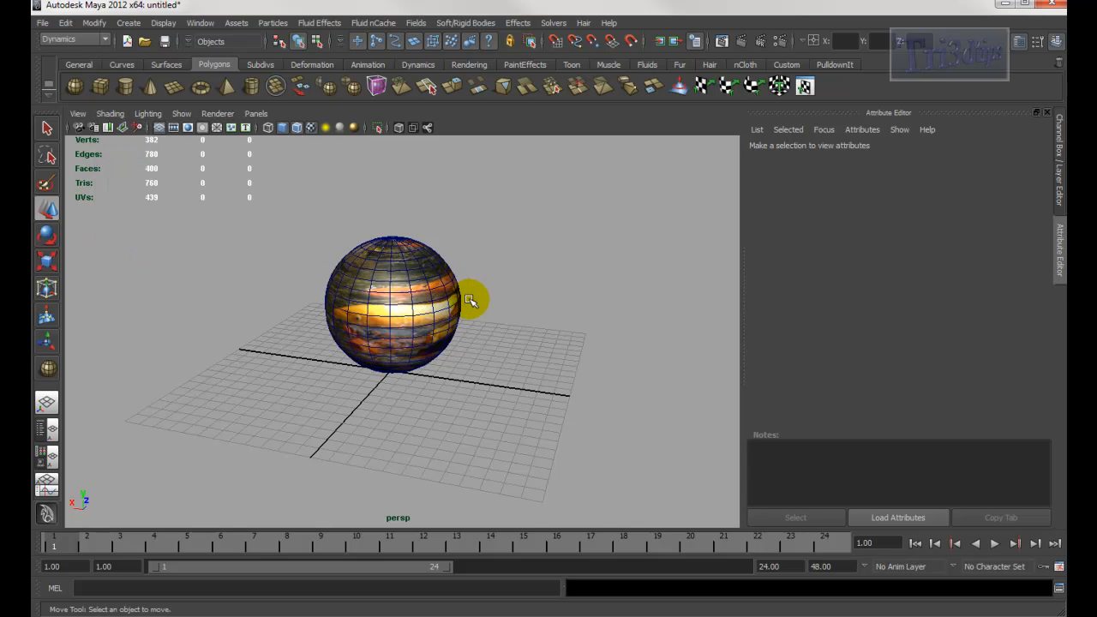
{"action": "left_click_drag", "start_coordinate": [482, 300], "coordinate": [433, 302], "text": "alt"}
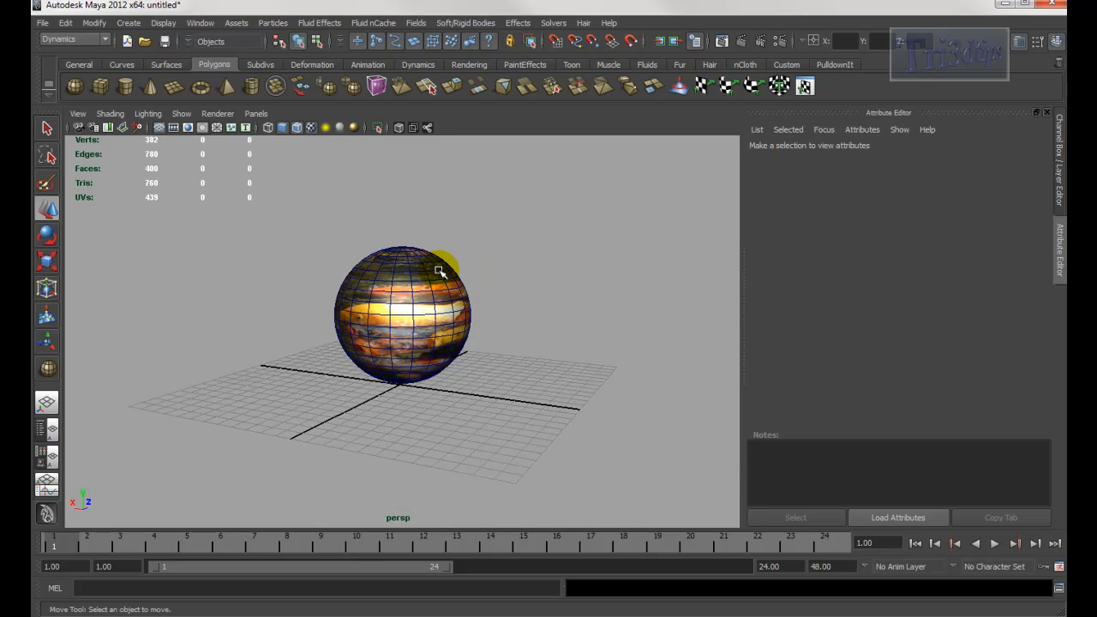
In the Color Settings, change the inactive color of polygon surfaces to yellow and inspect the sphere's wireframe
{"action": "left_click", "coordinate": [195, 23]}
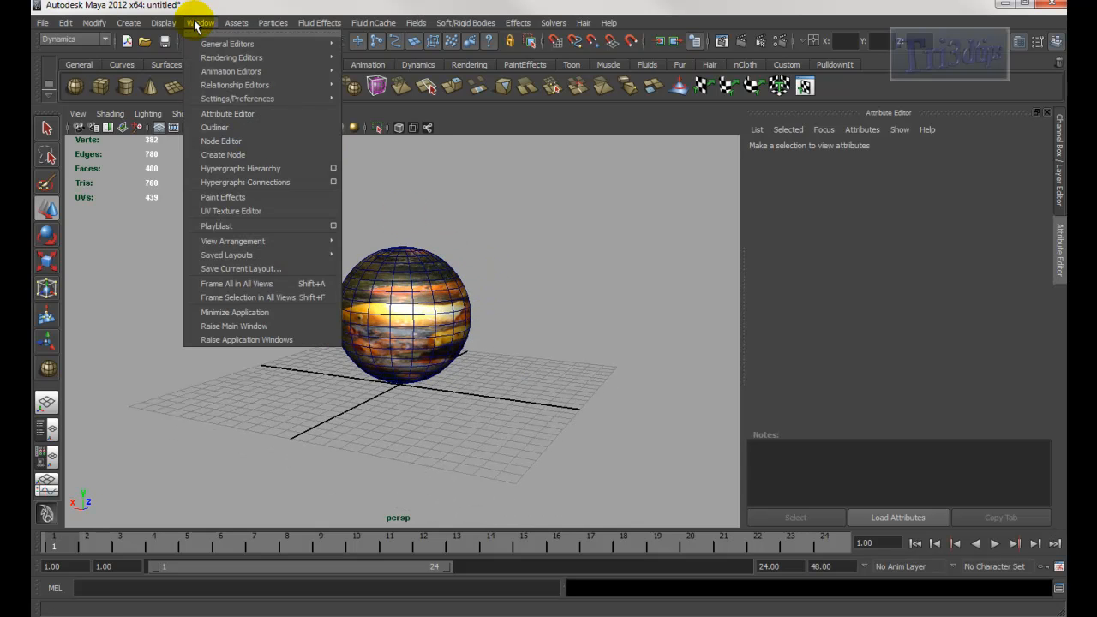
{"action": "mouse_move", "coordinate": [297, 102]}
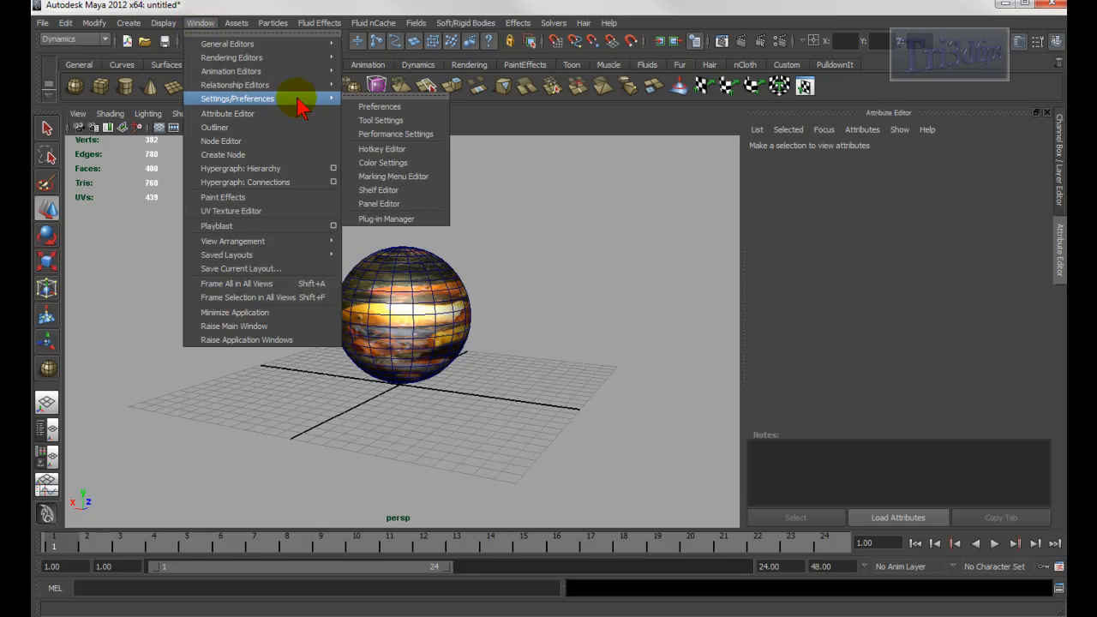
{"action": "left_click", "coordinate": [400, 166]}
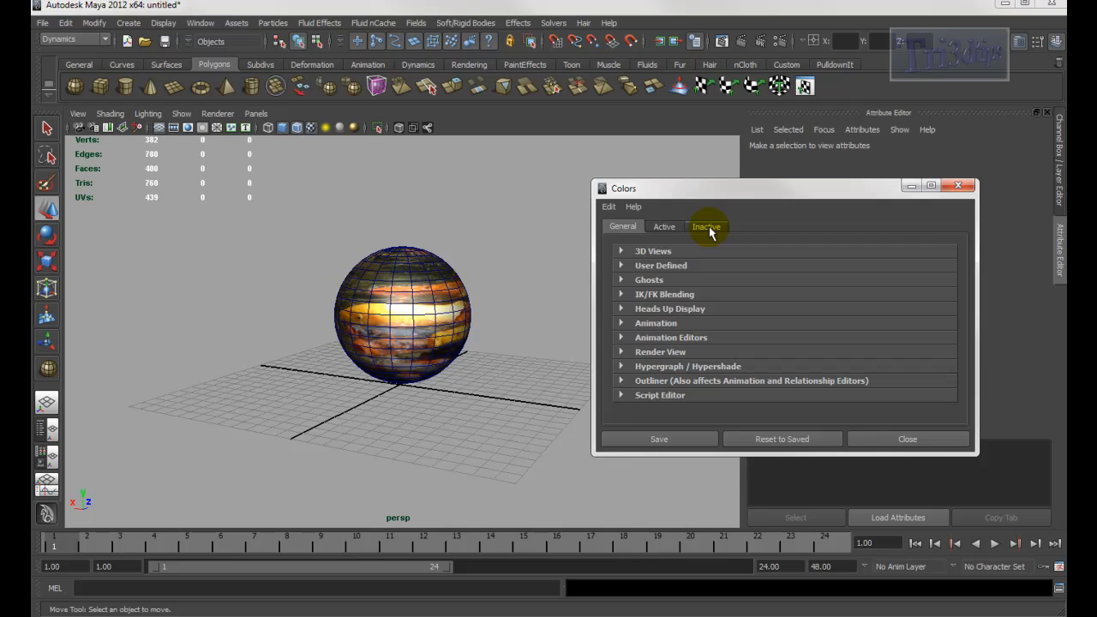
{"action": "left_click", "coordinate": [708, 227]}
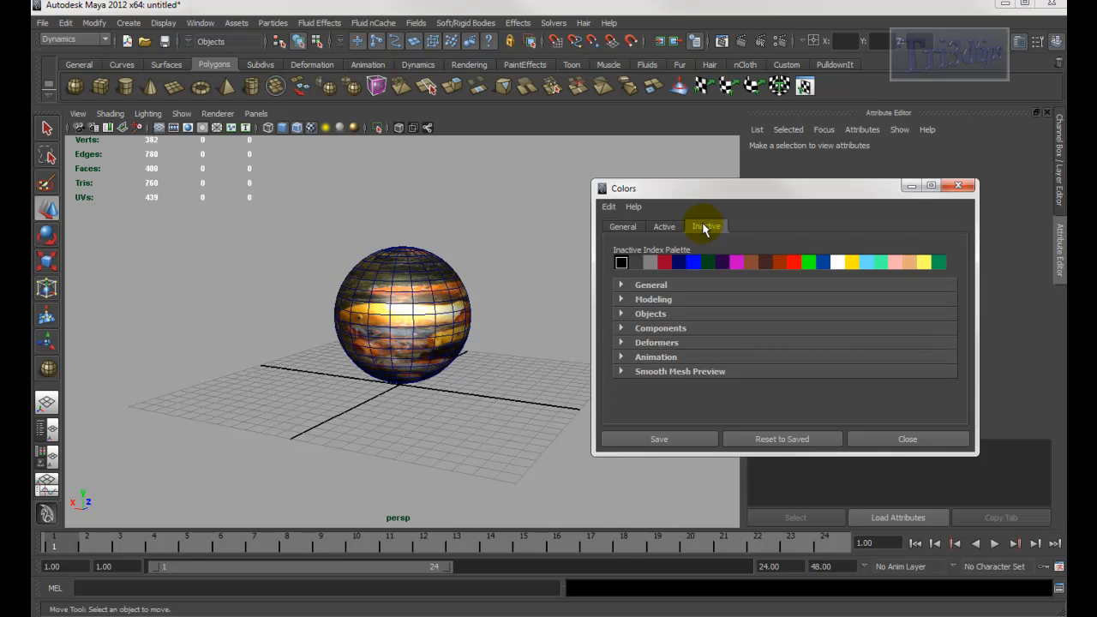
{"action": "left_click", "coordinate": [622, 318]}
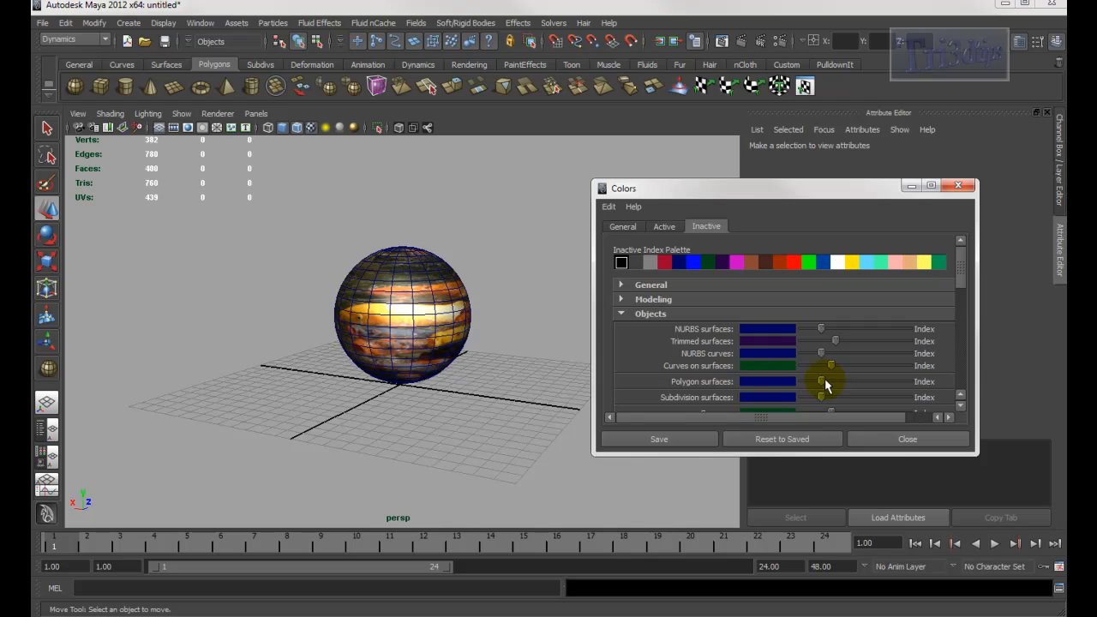
{"action": "left_click_drag", "start_coordinate": [867, 385], "coordinate": [880, 381]}
{"action": "left_click_drag", "start_coordinate": [257, 269], "coordinate": [223, 296], "text": "alt"}
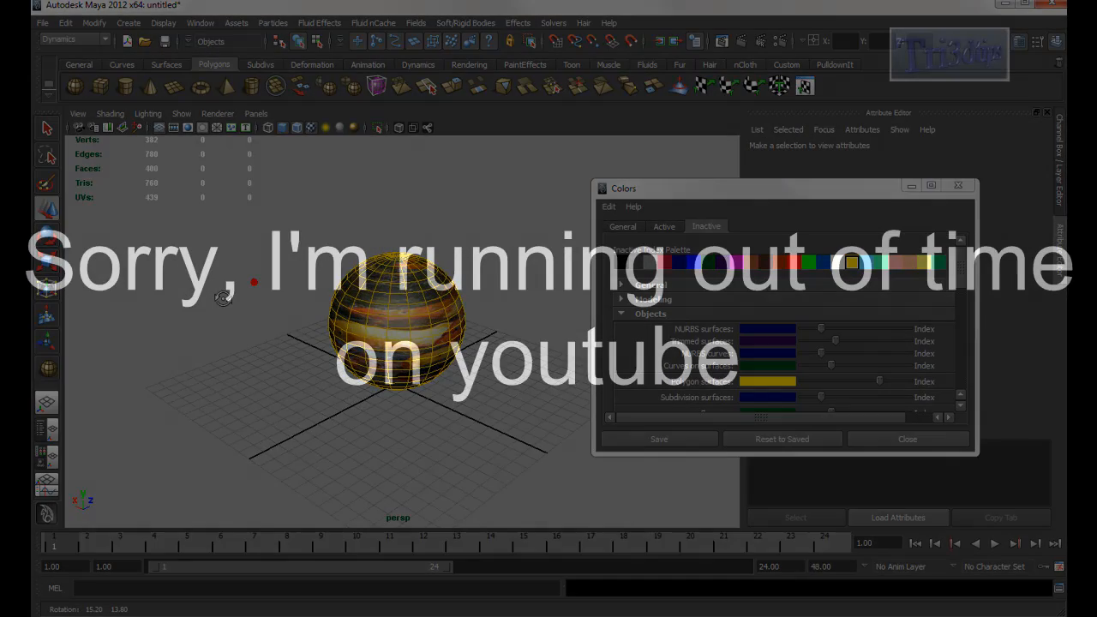